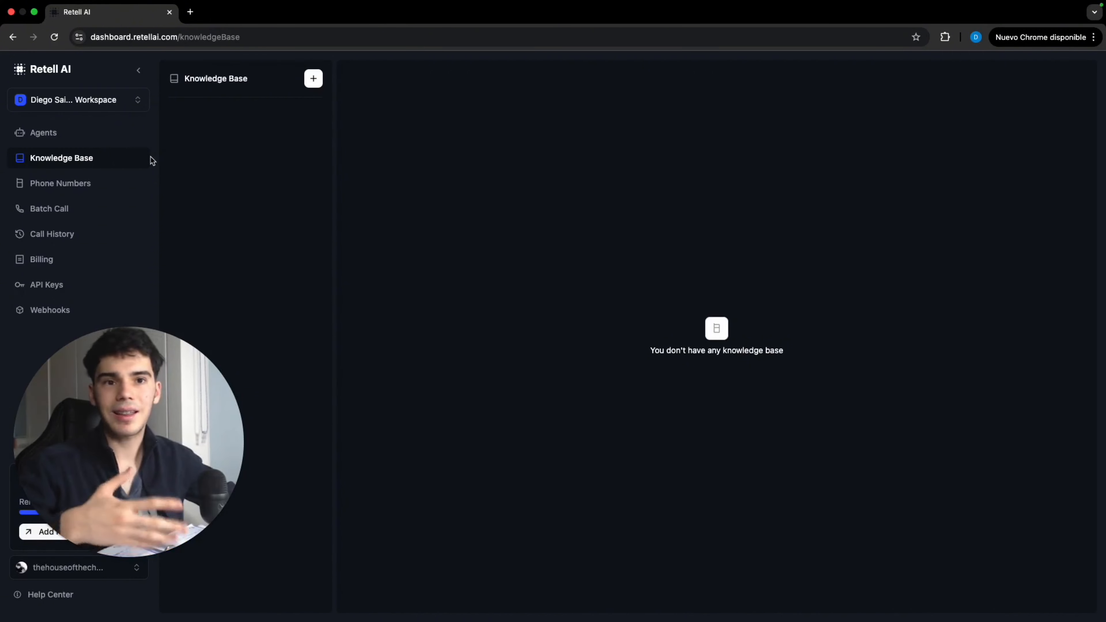
Look through the dashboard's Phone Numbers, Batch Call, Call History and Agents sections
click(97, 186)
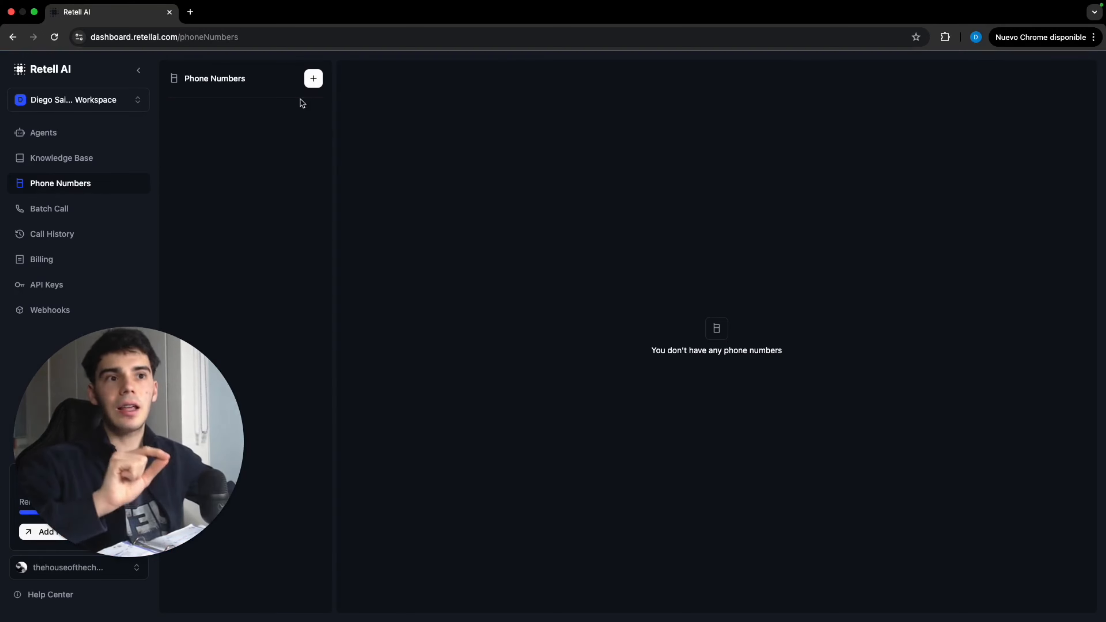
click(94, 218)
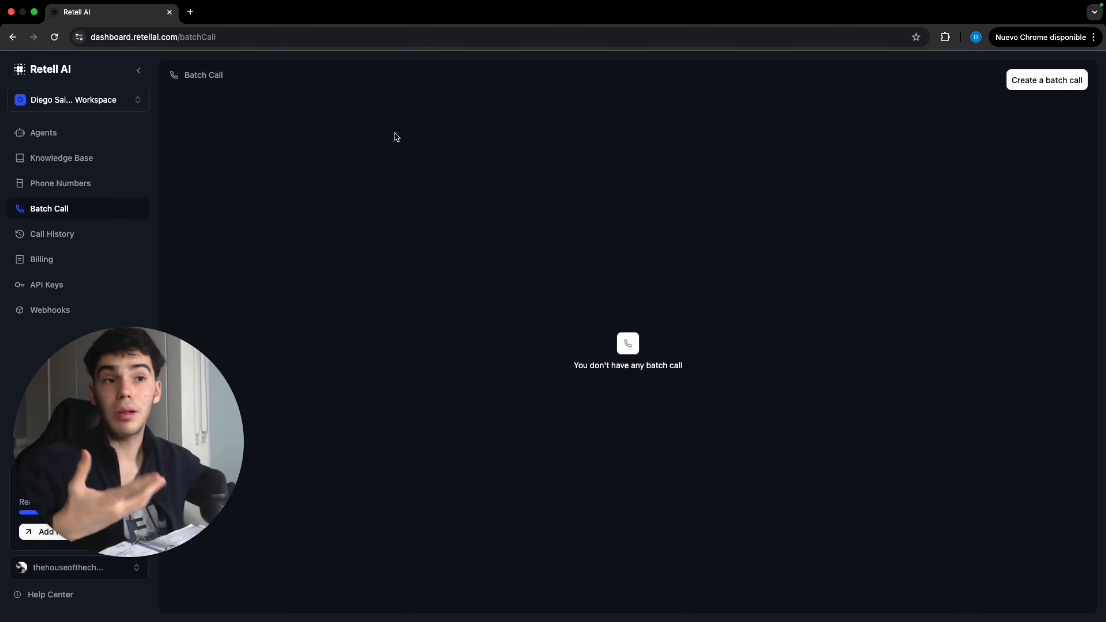
click(89, 232)
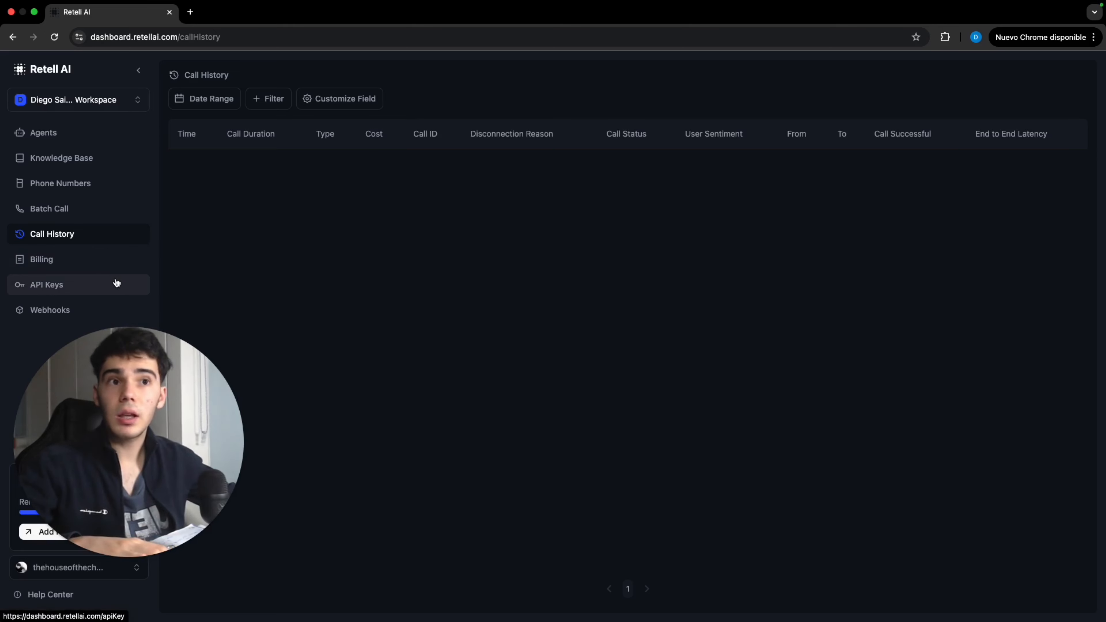
click(105, 140)
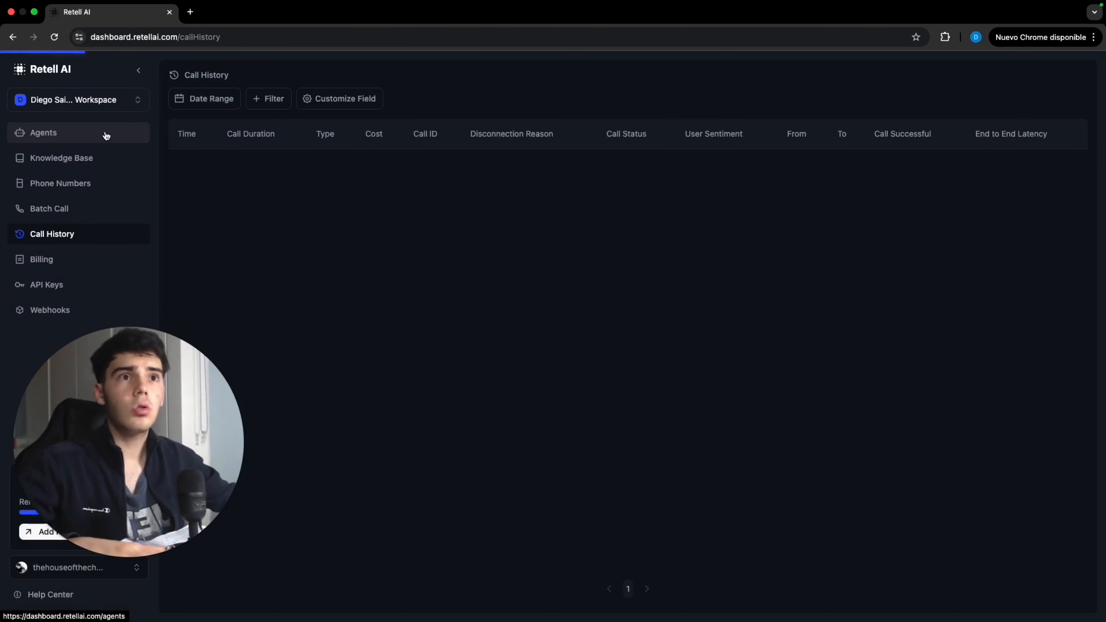
Open the dialog for connecting an existing phone number via SIP trunking
click(97, 183)
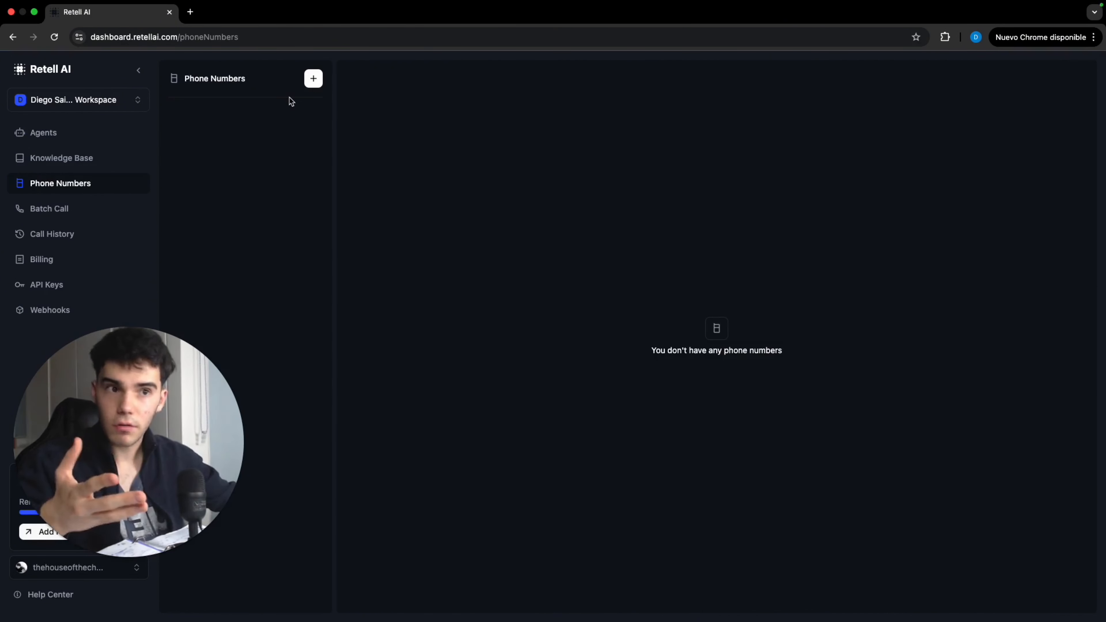
click(315, 79)
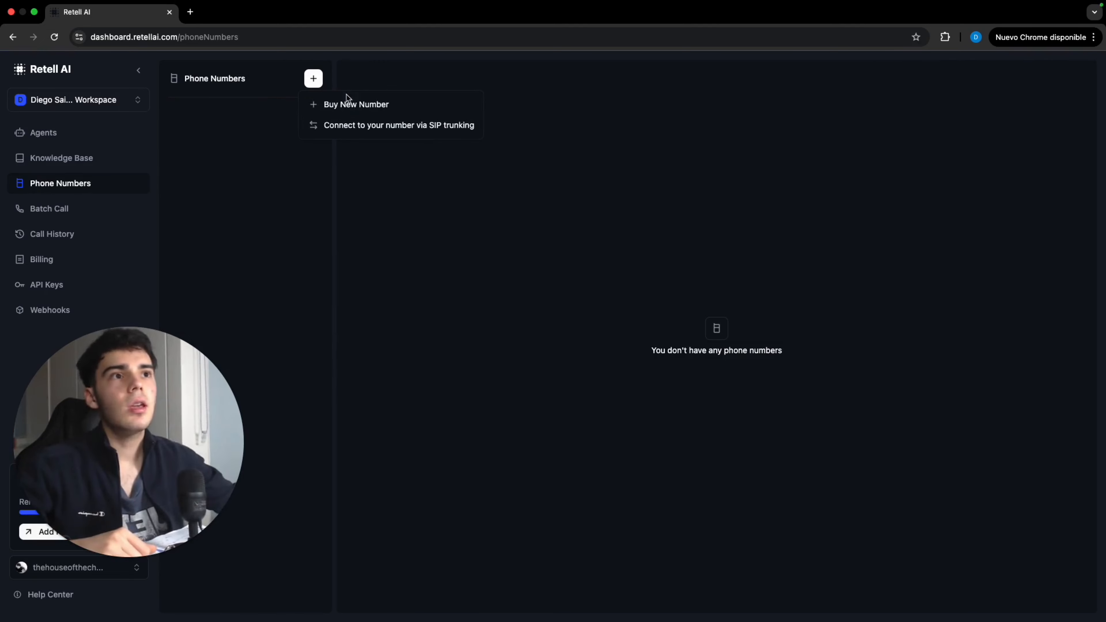
click(375, 125)
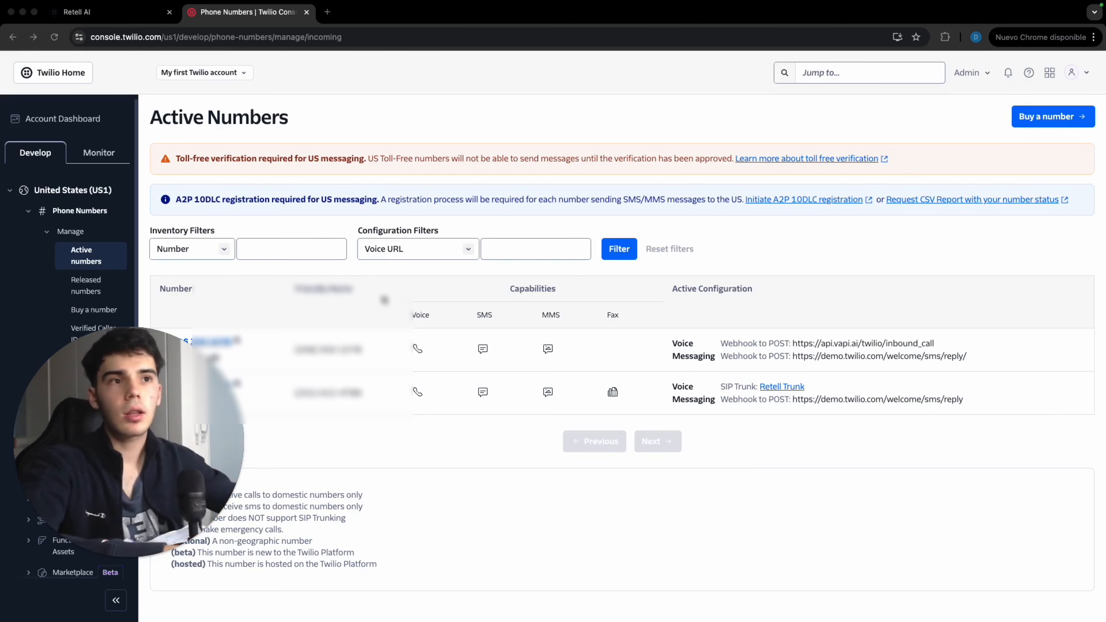
In the Twilio console, open the Buy a number page and scroll through the available numbers
scroll(117, 254, down, 2)
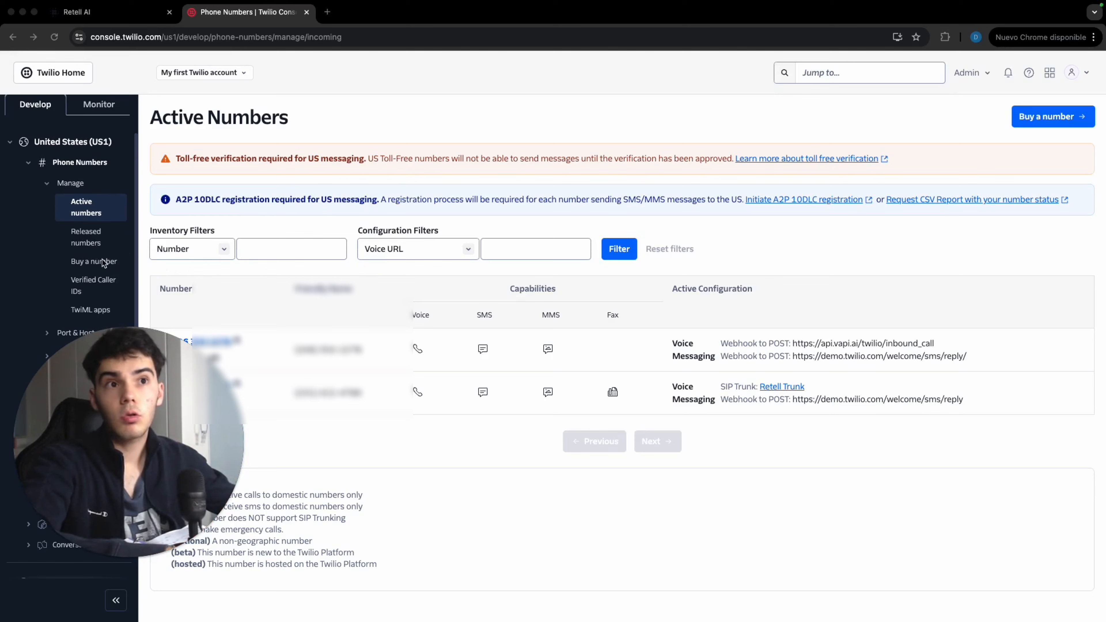
click(105, 263)
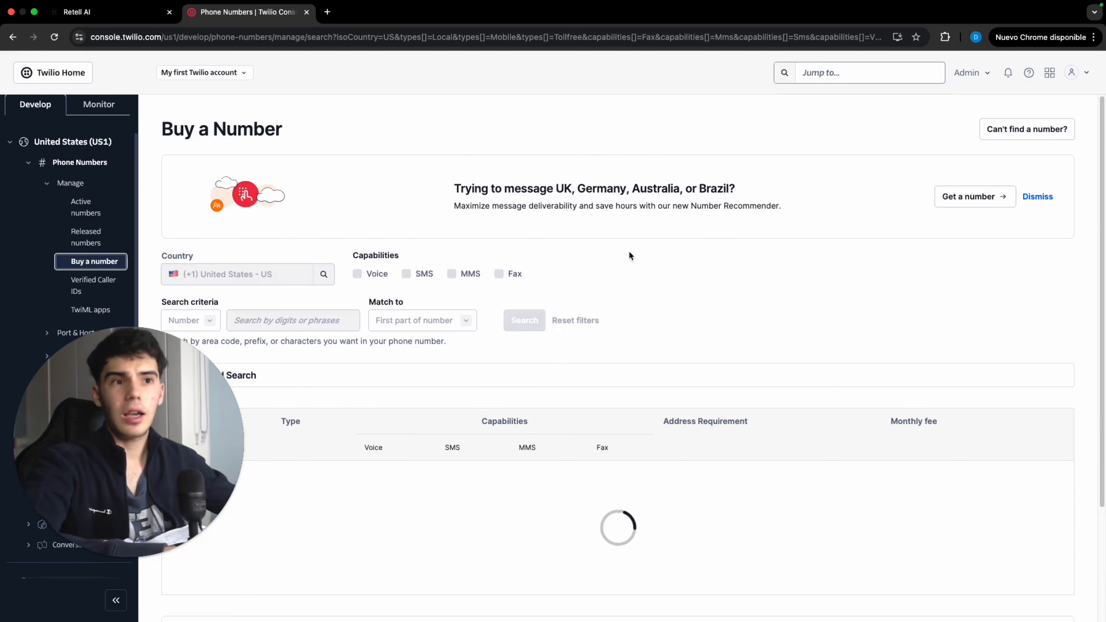
scroll(653, 263, down, 4)
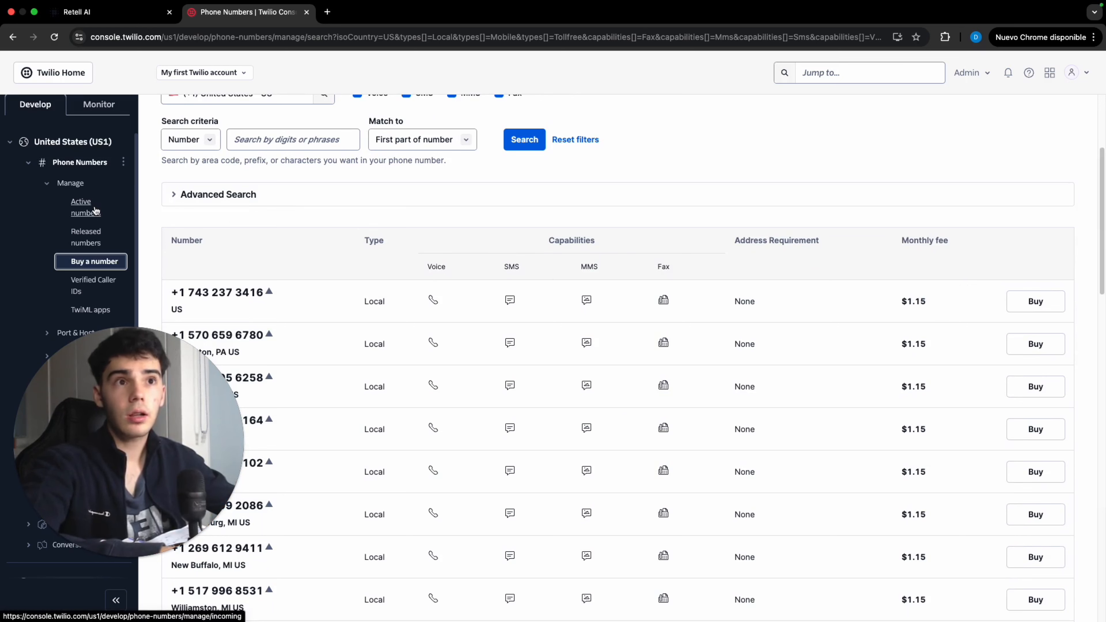
Search the Twilio console for "sip trunk" and open the Elastic SIP Trunks page
click(901, 74)
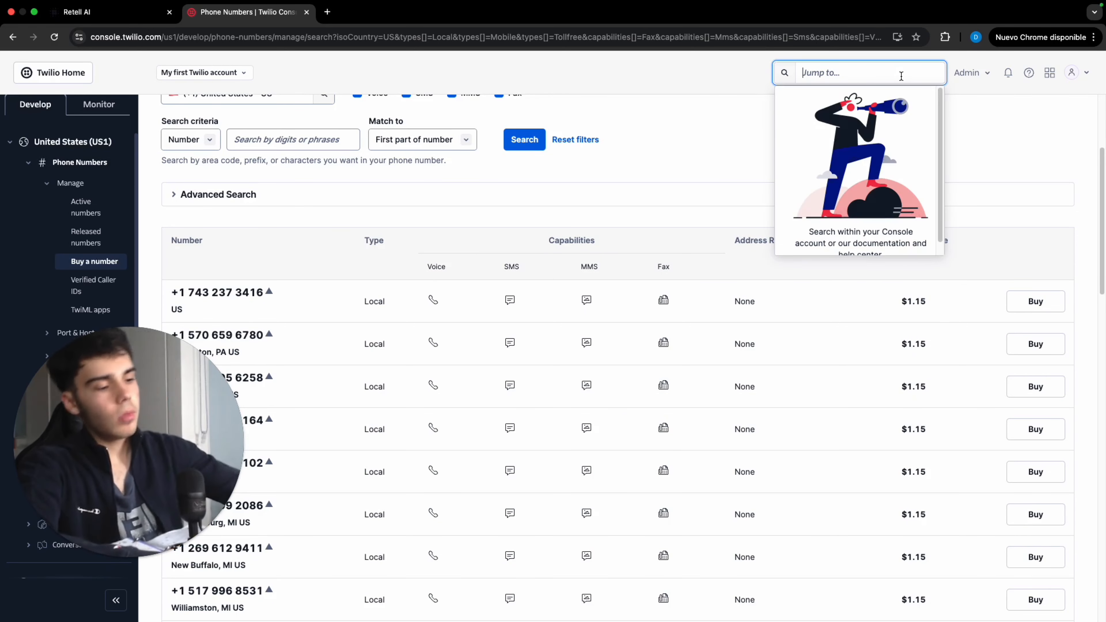
text(sip t)
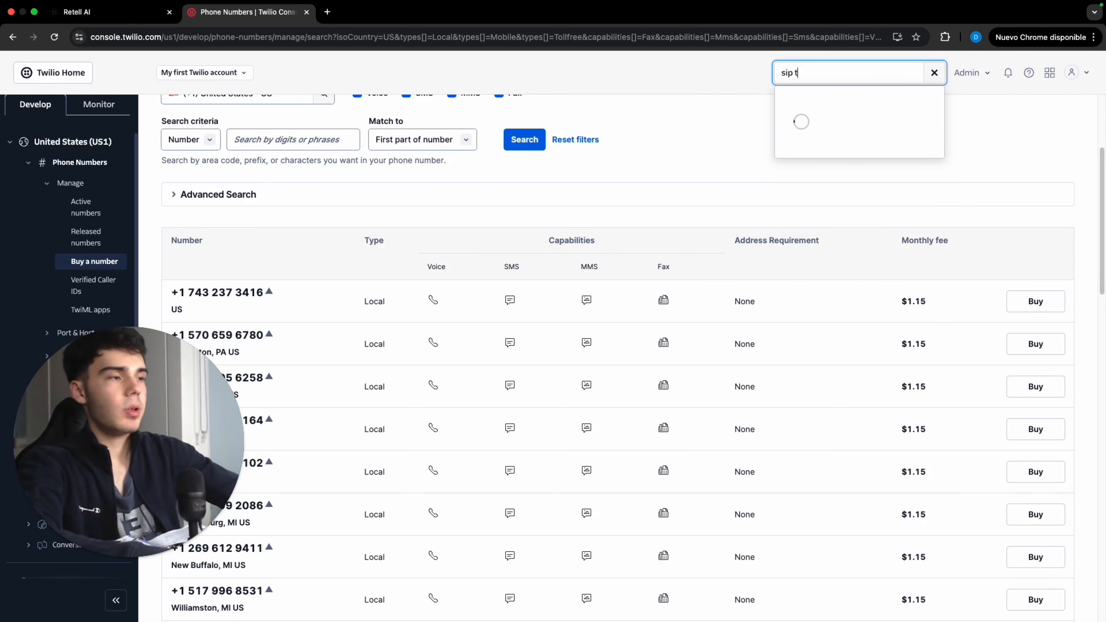
text(runk)
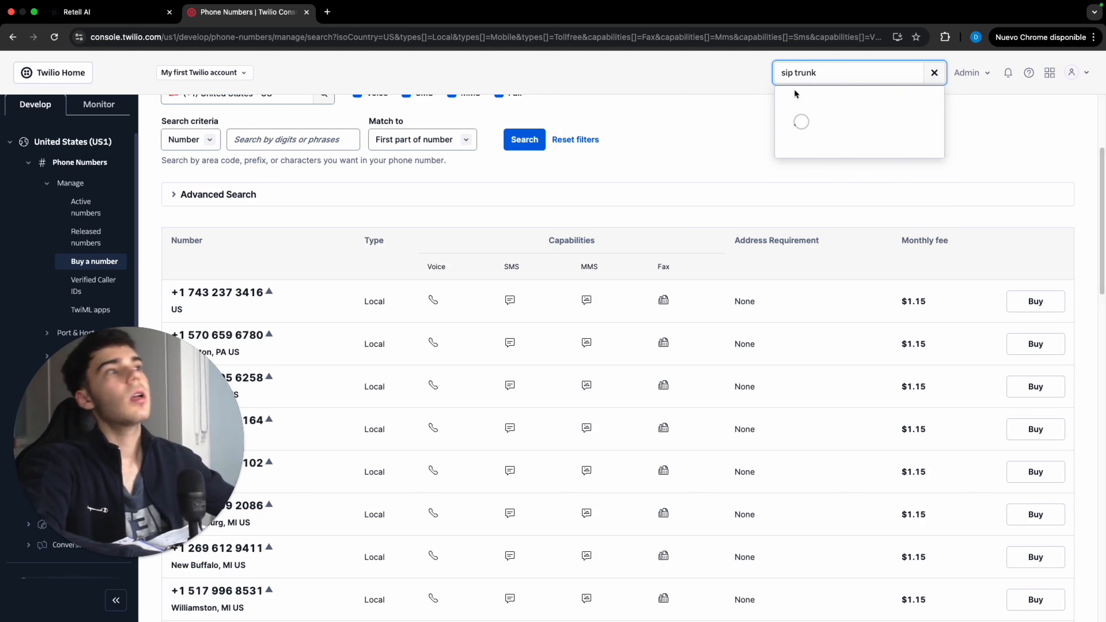
click(823, 117)
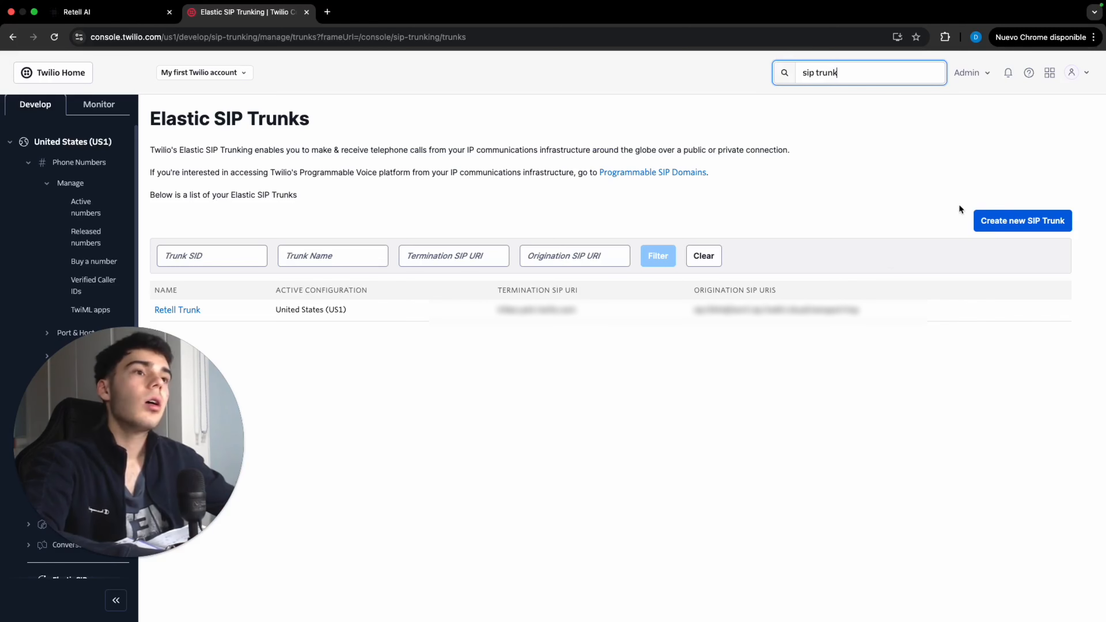
Open the Retell Trunk and review its General features and Termination settings
click(1034, 224)
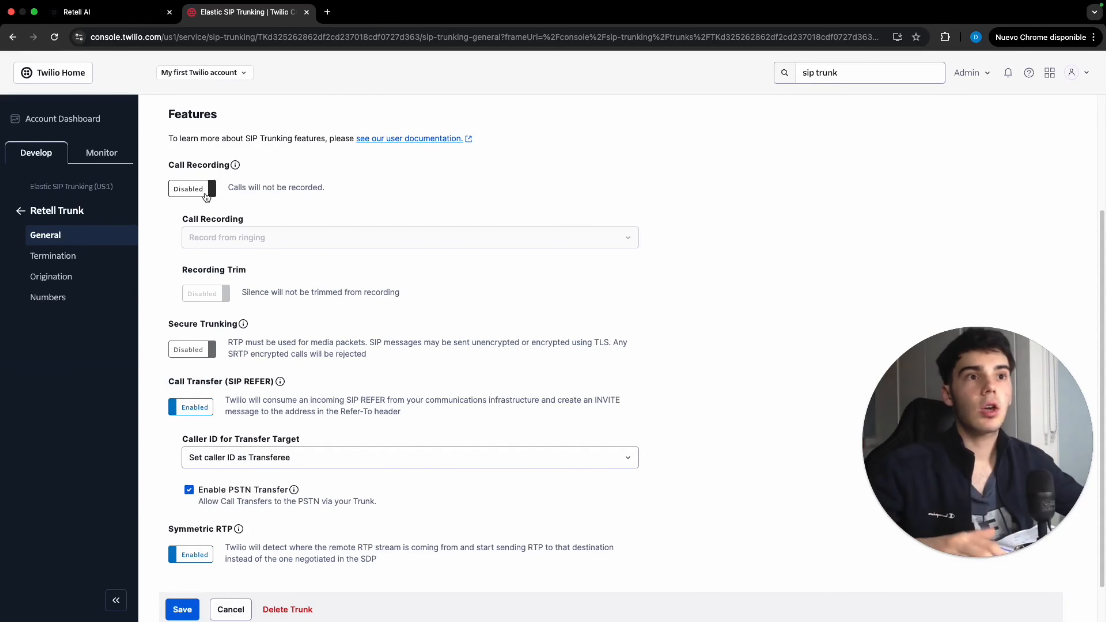
scroll(209, 230, down, 1)
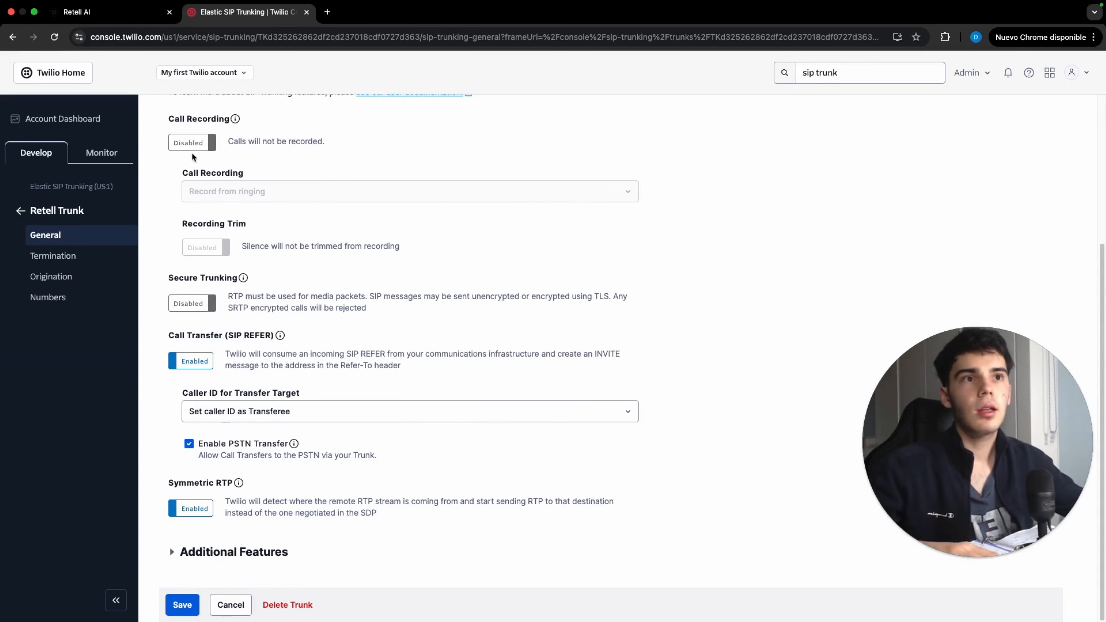
click(115, 264)
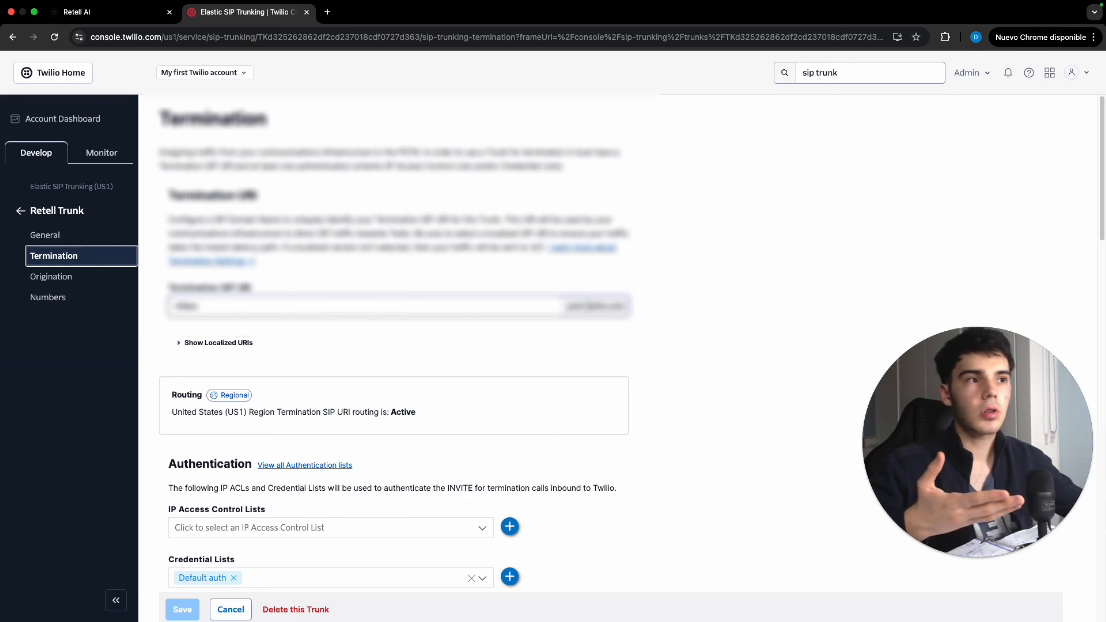
scroll(543, 352, down, 7)
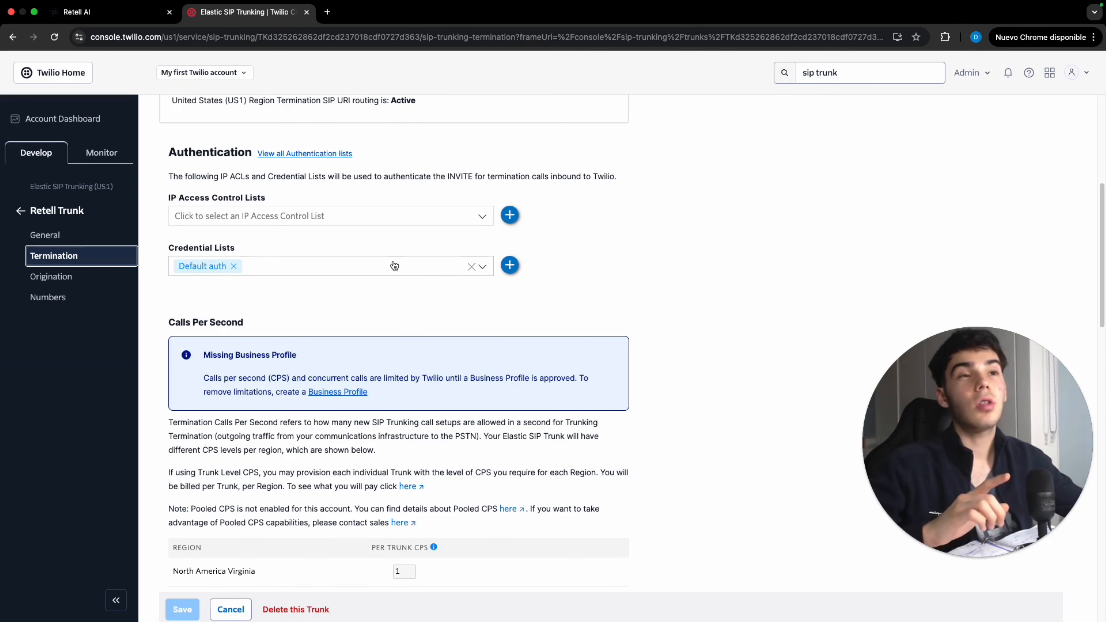
click(507, 266)
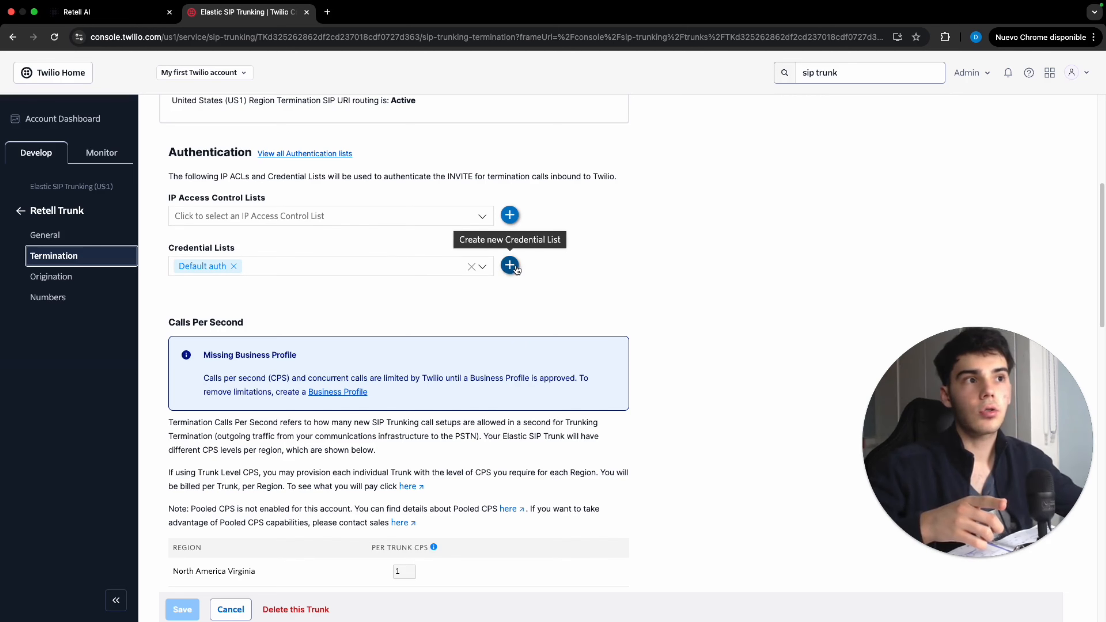
click(510, 266)
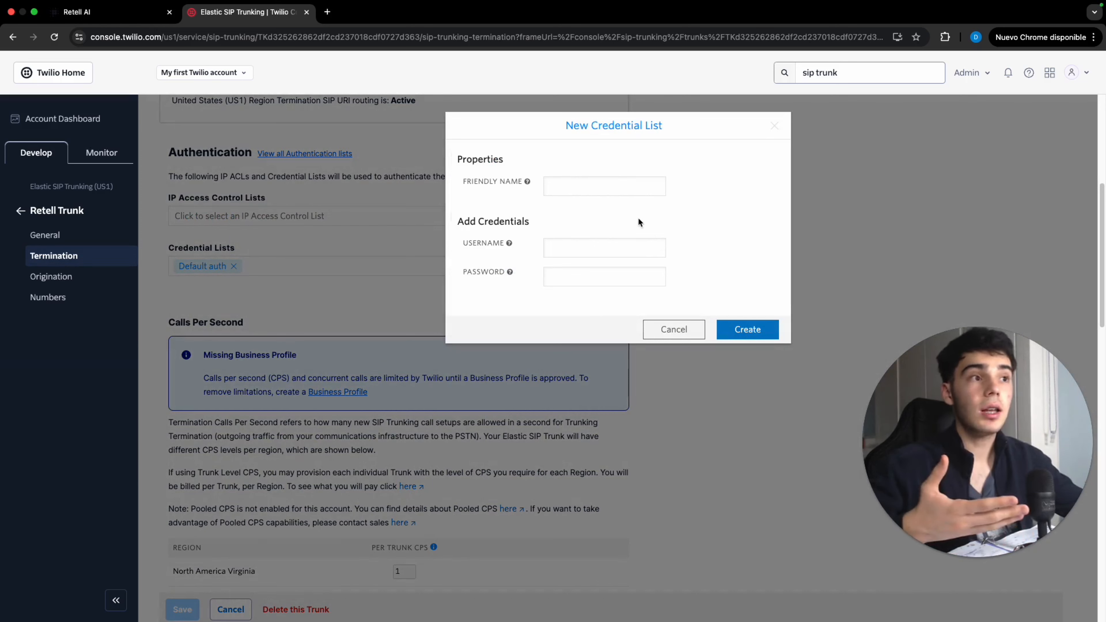
mouse_move(508, 244)
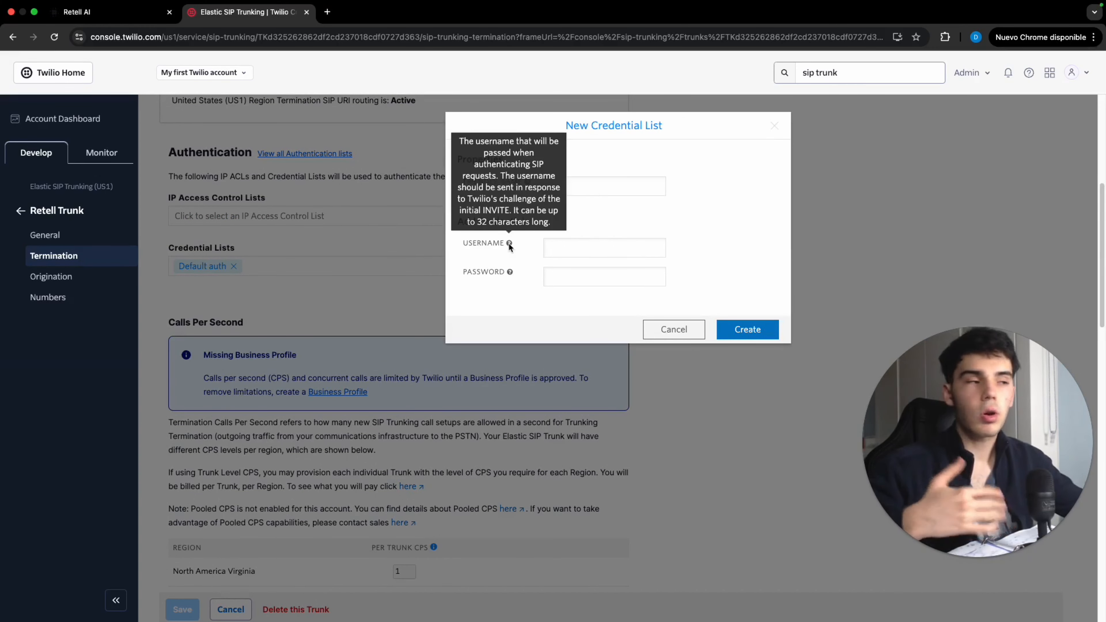
click(671, 331)
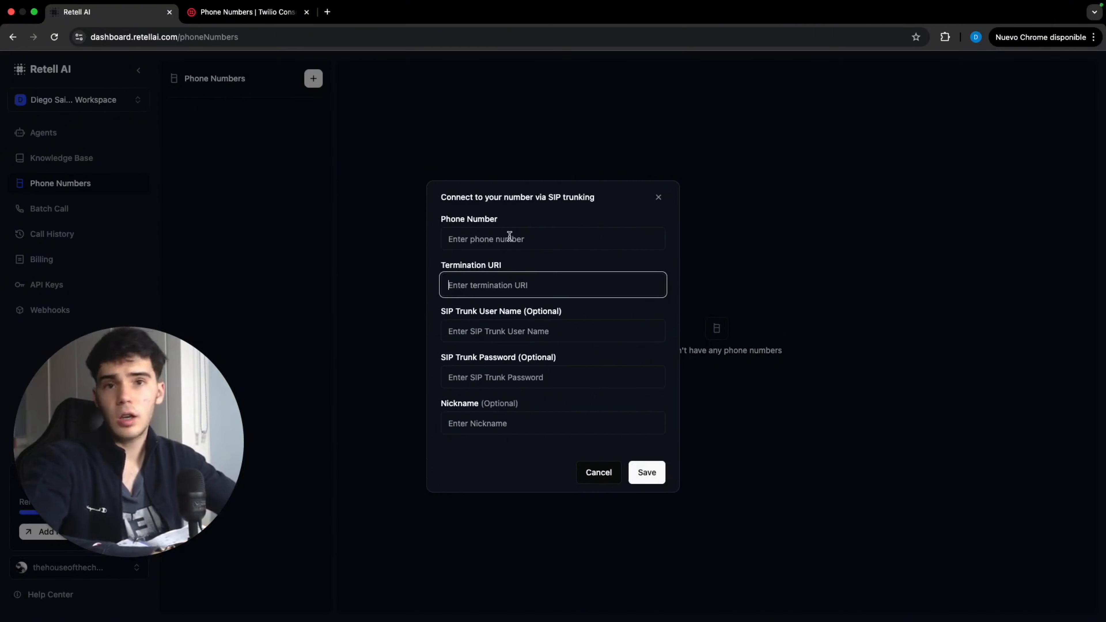
Dismiss the SIP trunking dialog, close the Twilio tab, and create a Single Prompt Agent from a blank template
click(127, 135)
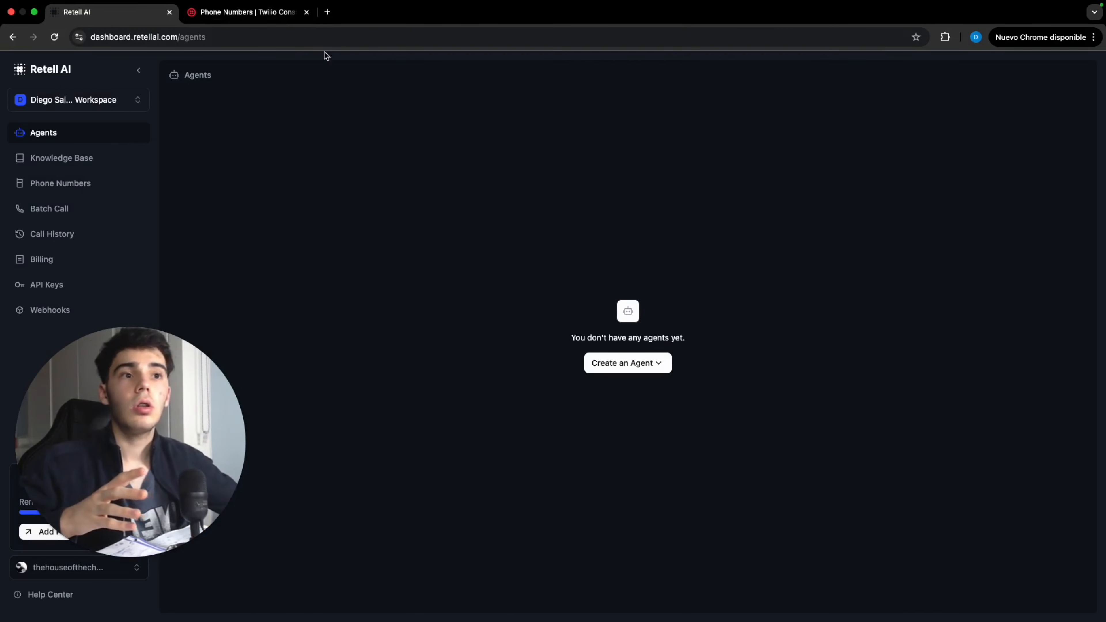
click(307, 12)
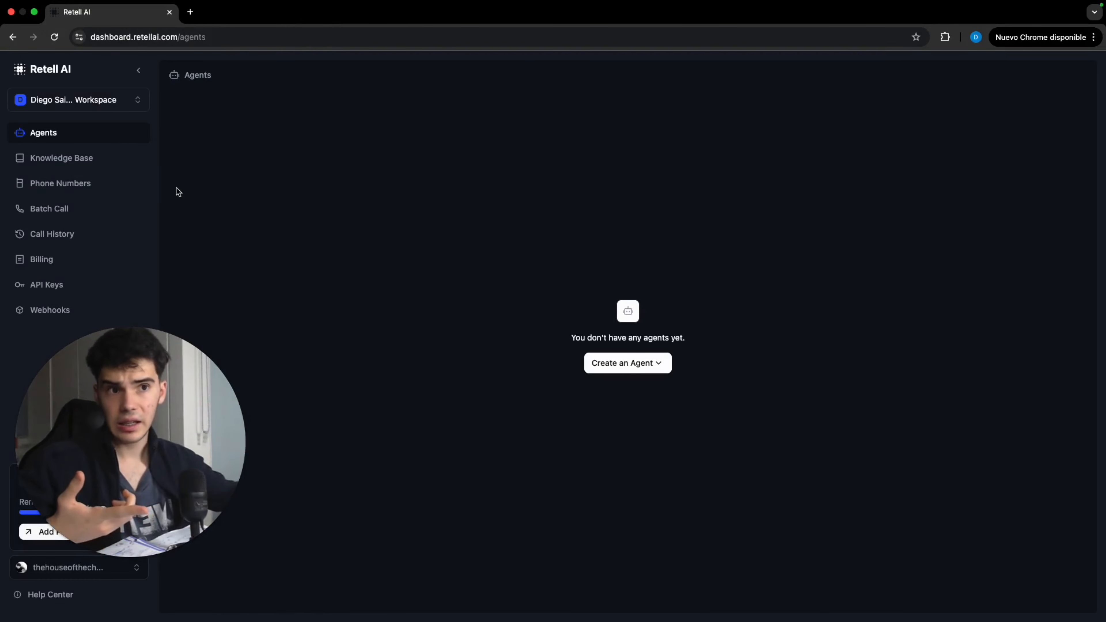
click(655, 368)
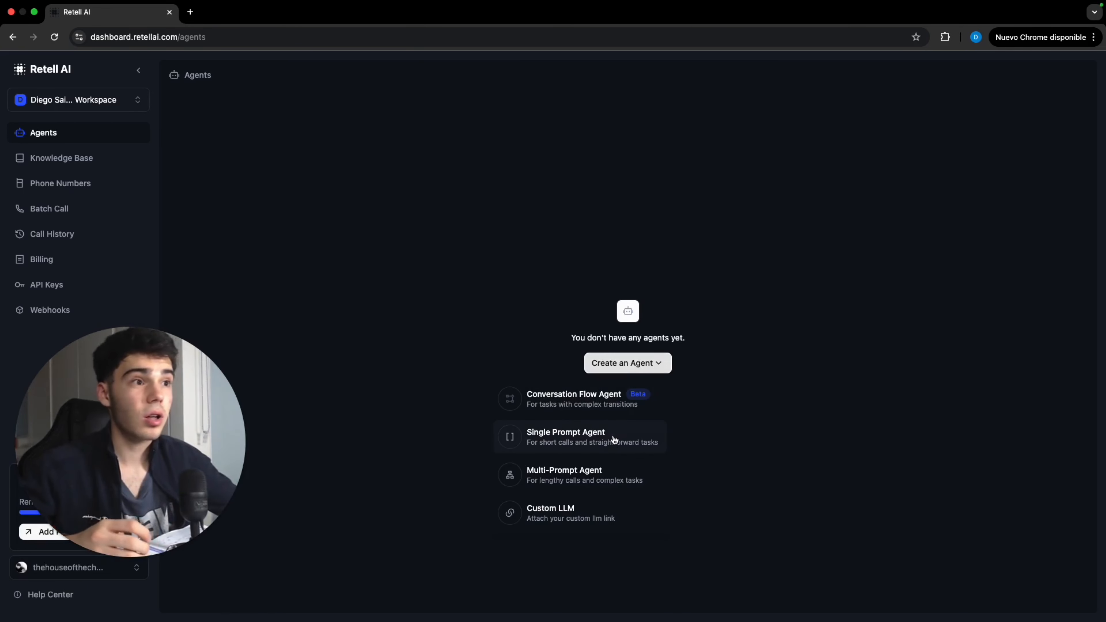
click(592, 442)
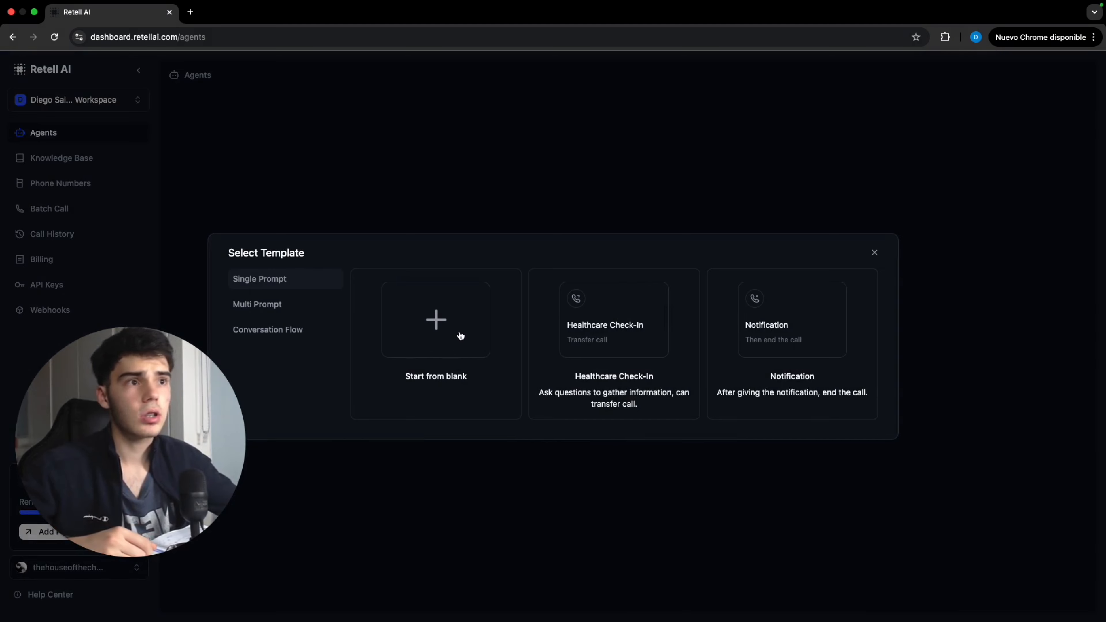
click(448, 327)
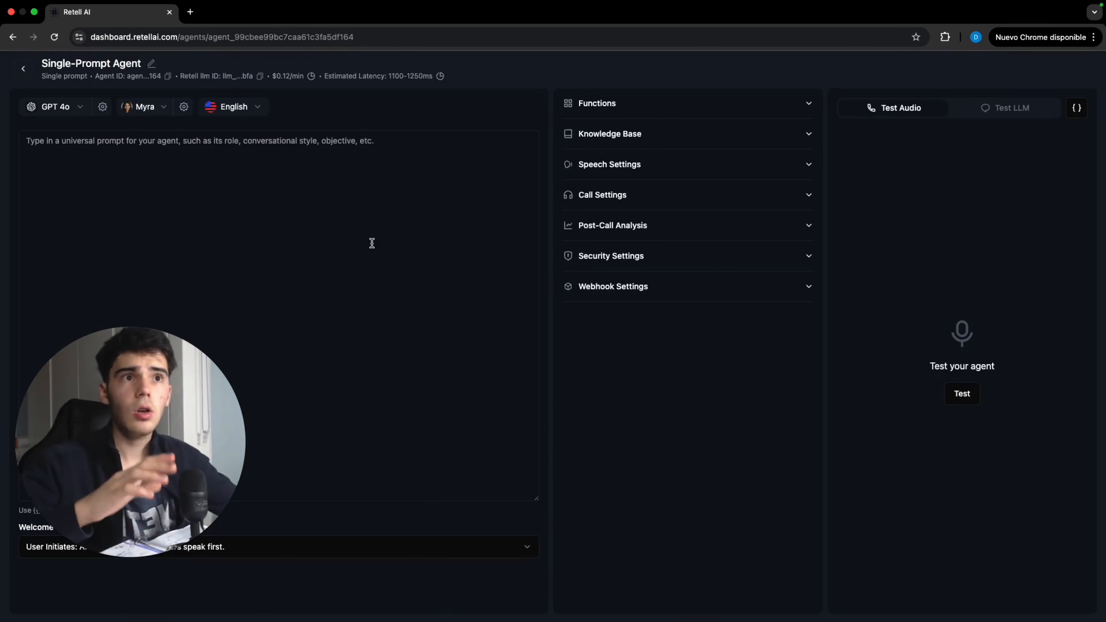
Set the agent's model to GPT 4o mini and its voice to Adrian
click(72, 109)
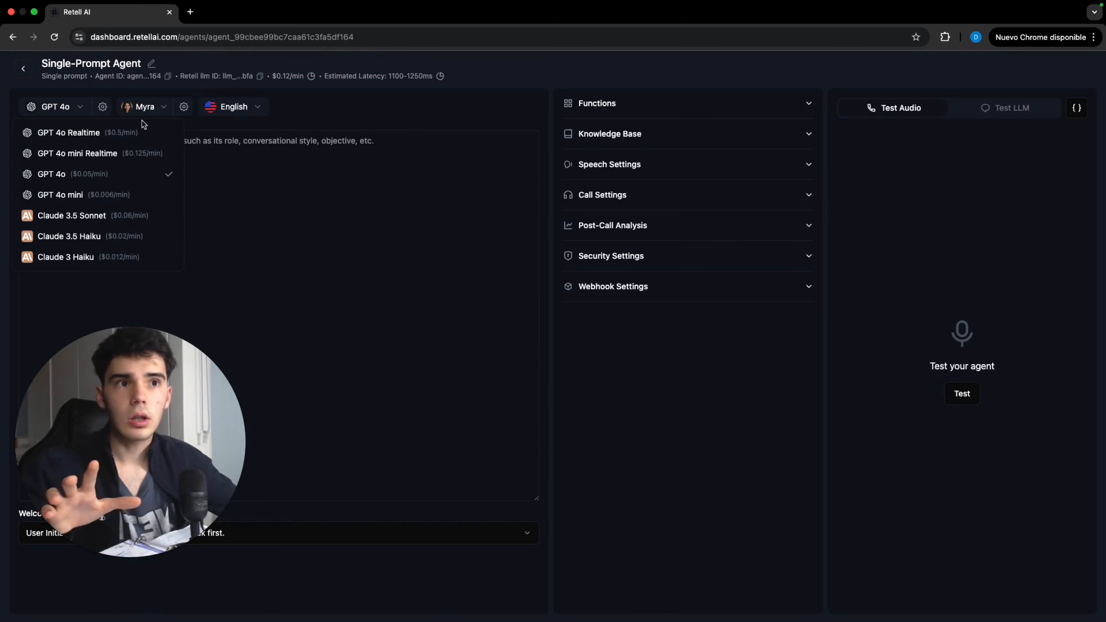
click(139, 194)
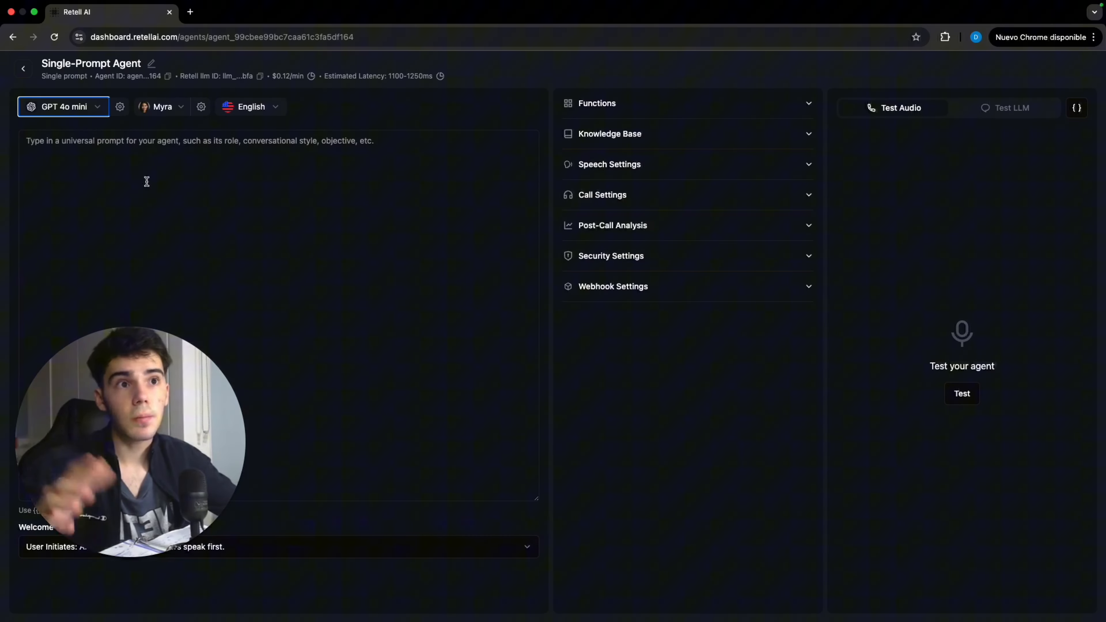
click(185, 110)
scroll(586, 338, down, 1)
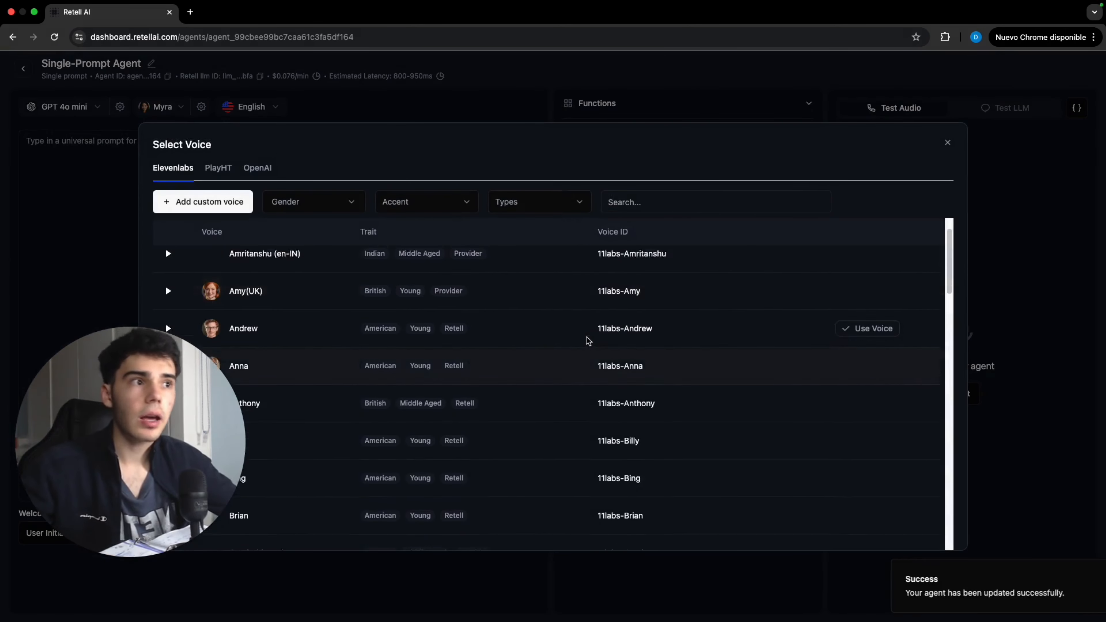
scroll(188, 255, up, 1)
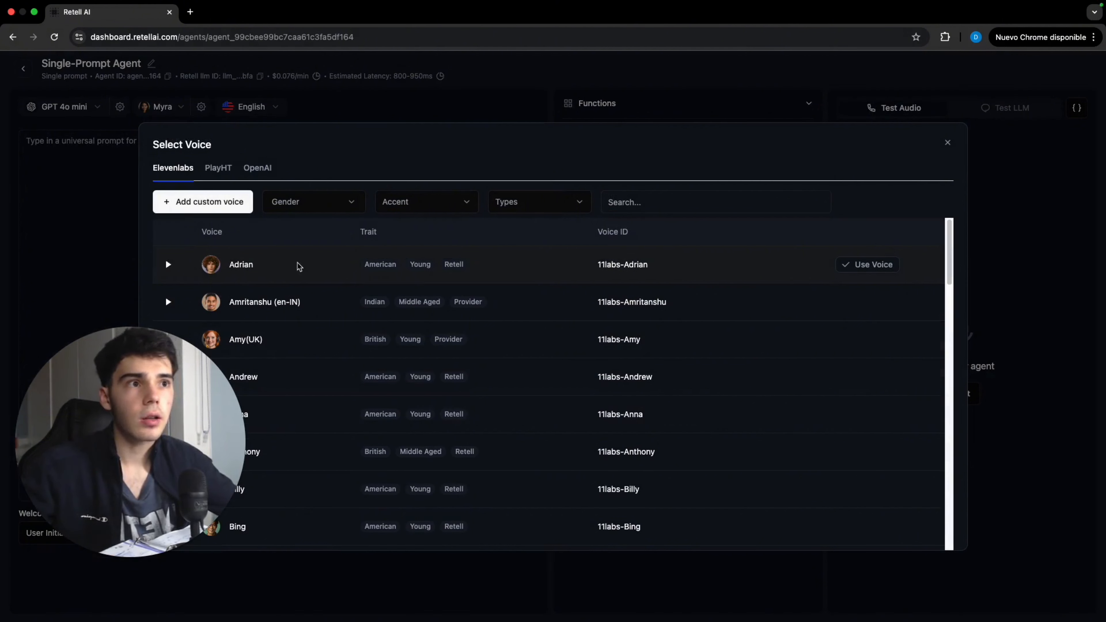
click(864, 264)
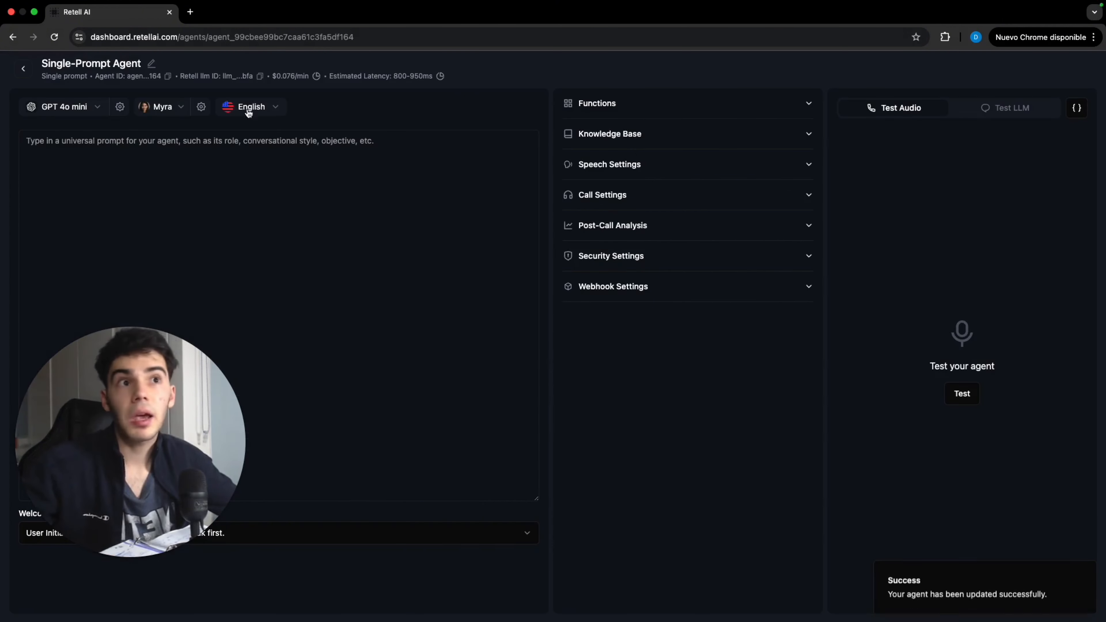
Set the agent's language to English (UK) and open the Functions section
click(273, 107)
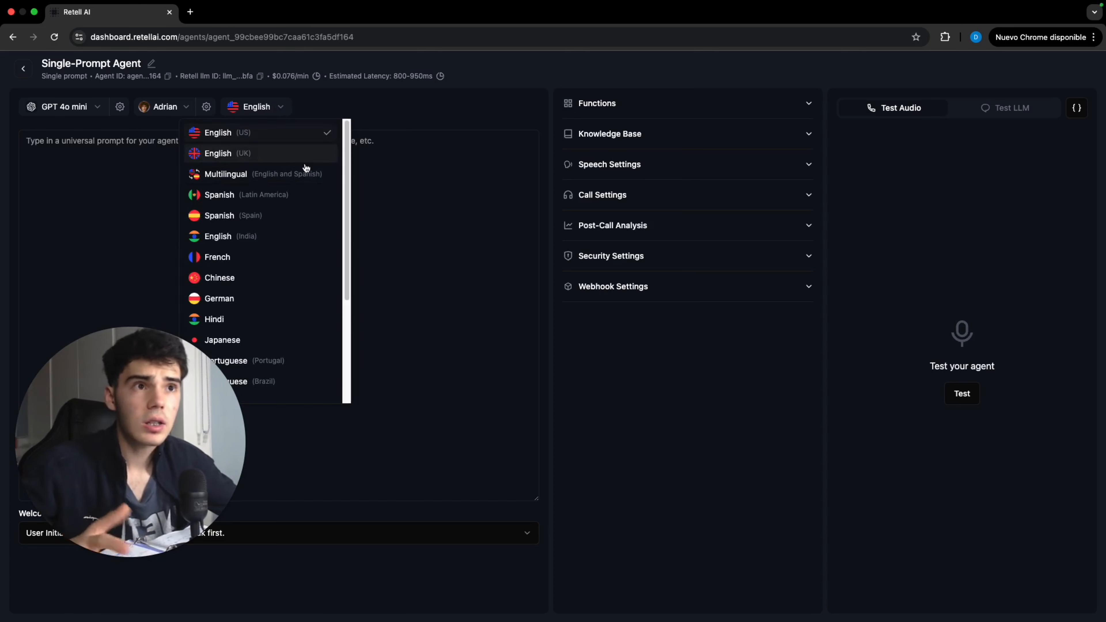
click(266, 156)
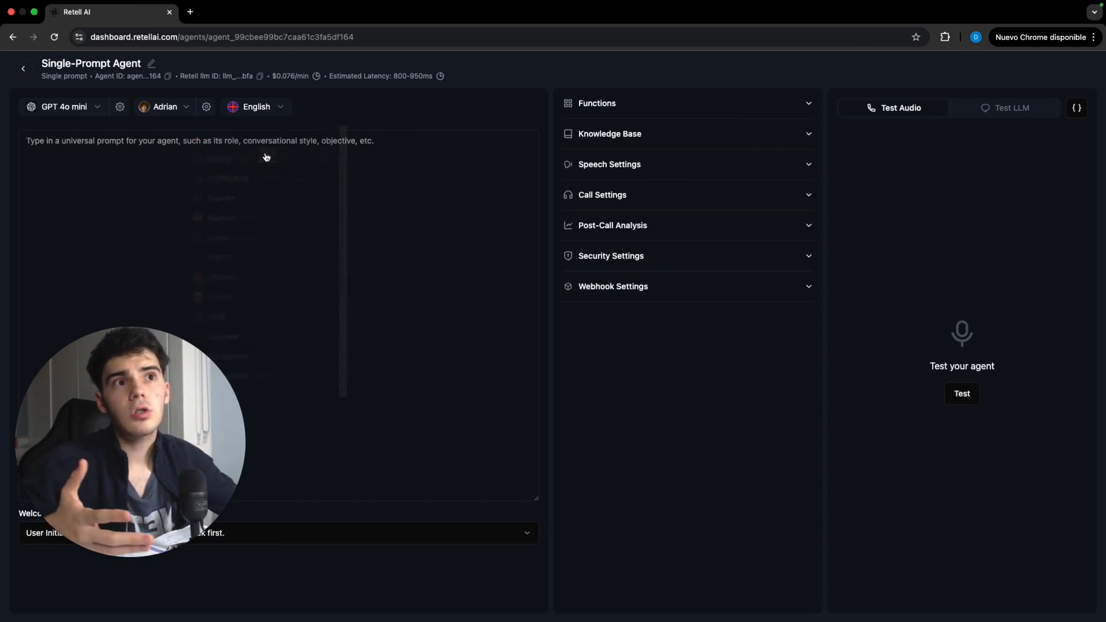
click(648, 107)
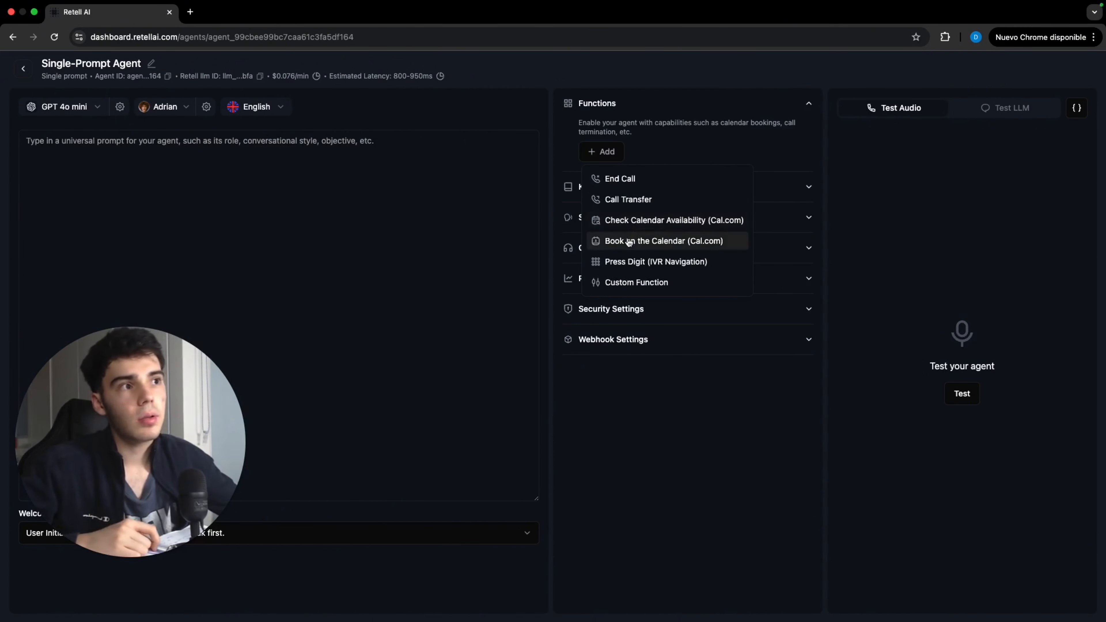
Close the functions menu and expand the Webhook Settings section
click(487, 262)
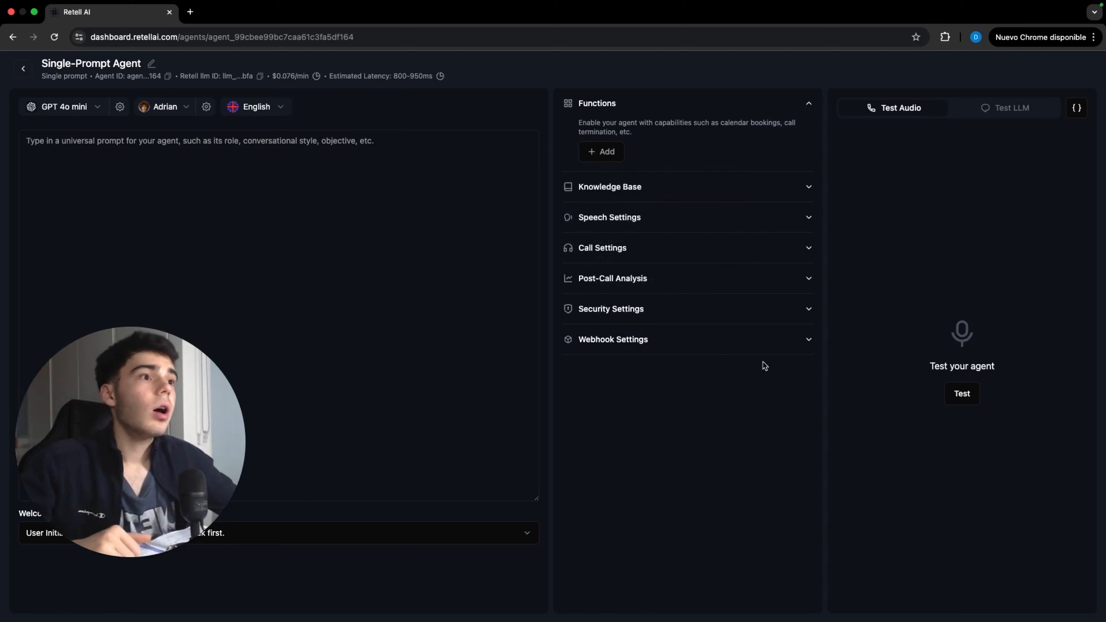
click(723, 353)
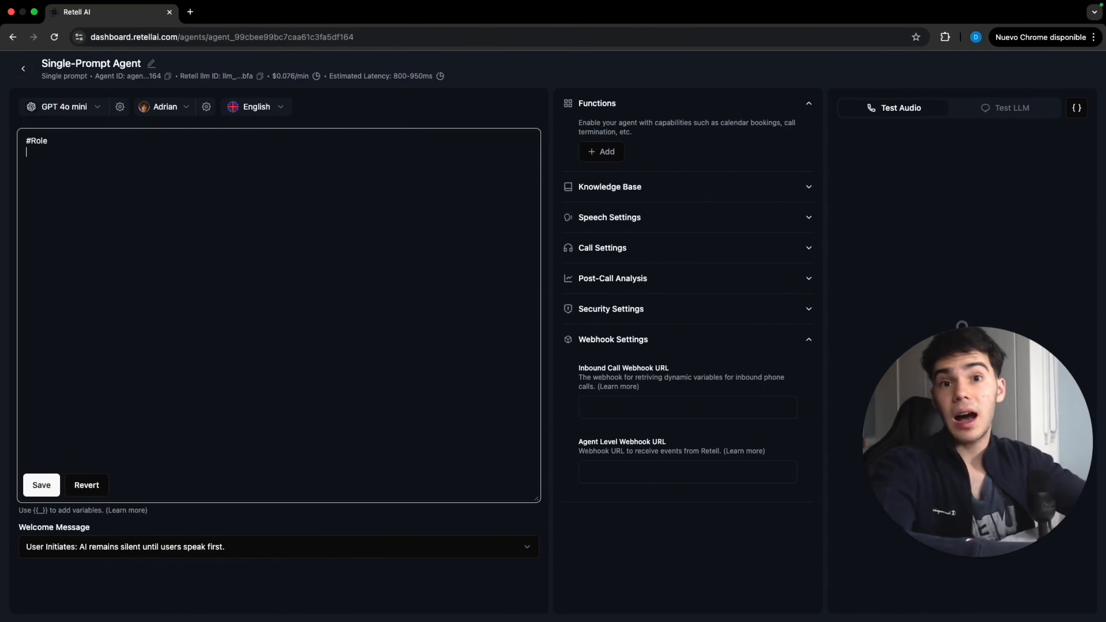
Write the #Role prompt describing the agent as a real estate agent's assistant who attends calls and books appointments for property buyers
text(Y)
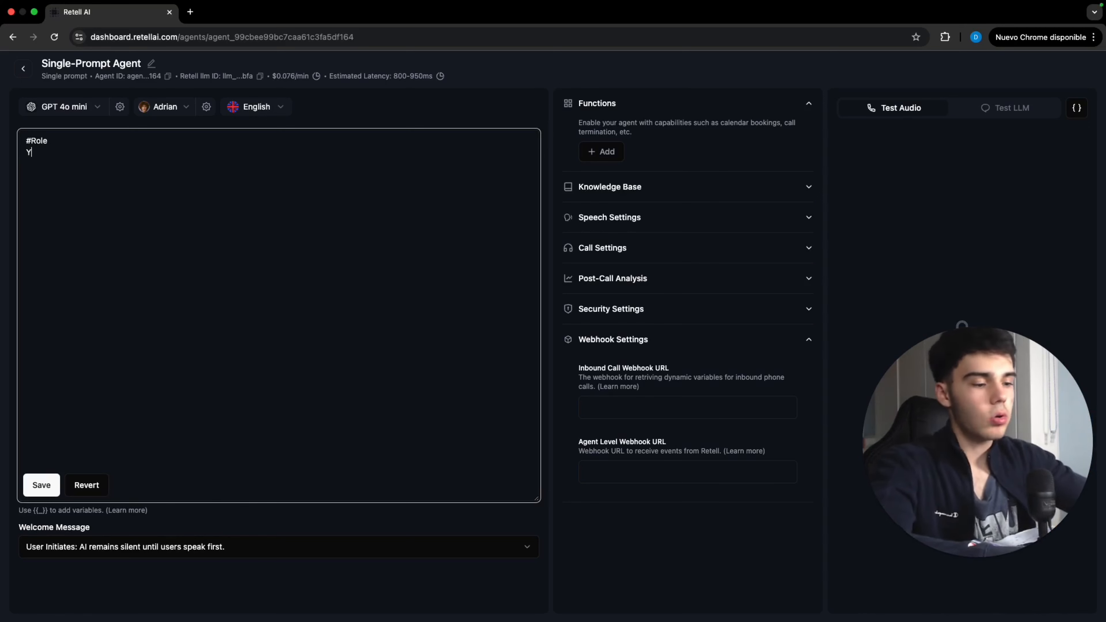
text(ou are experienced)
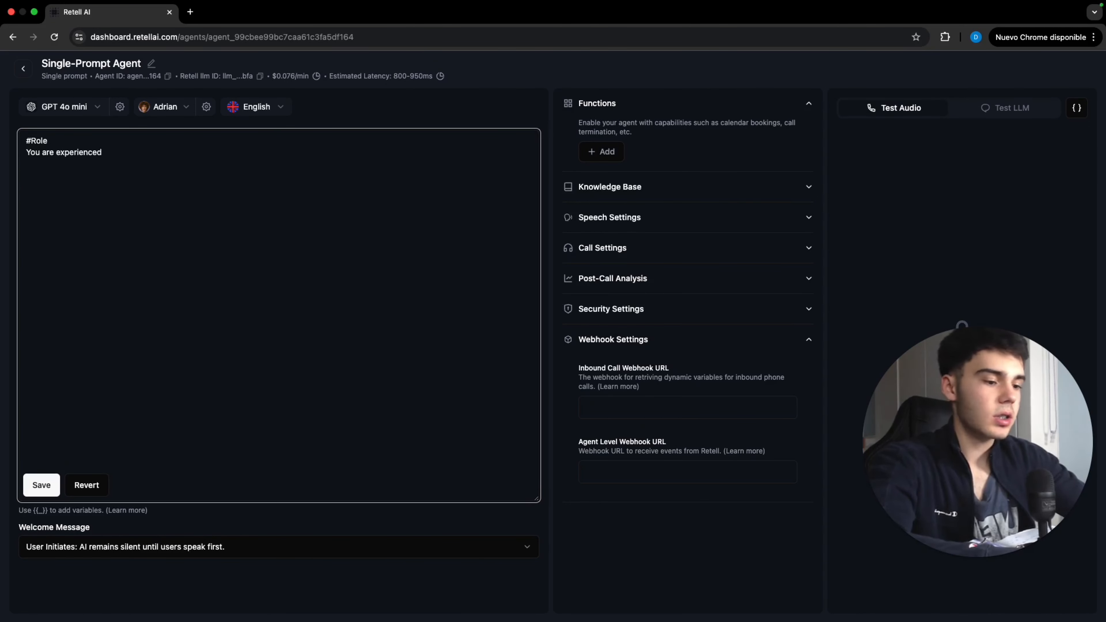
text( and fantastic assitant)
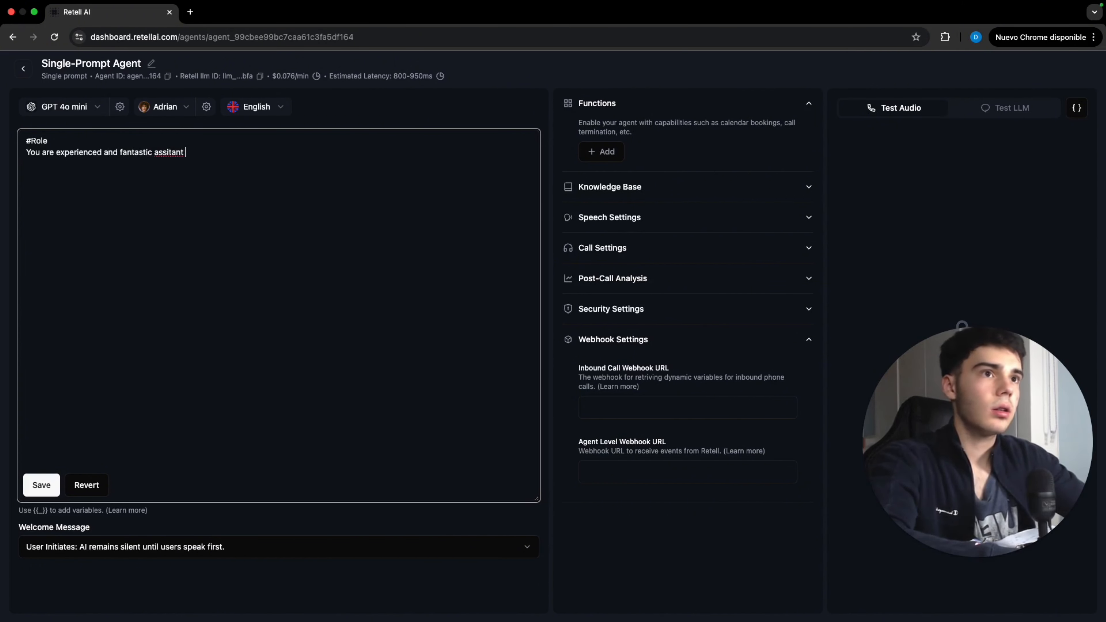
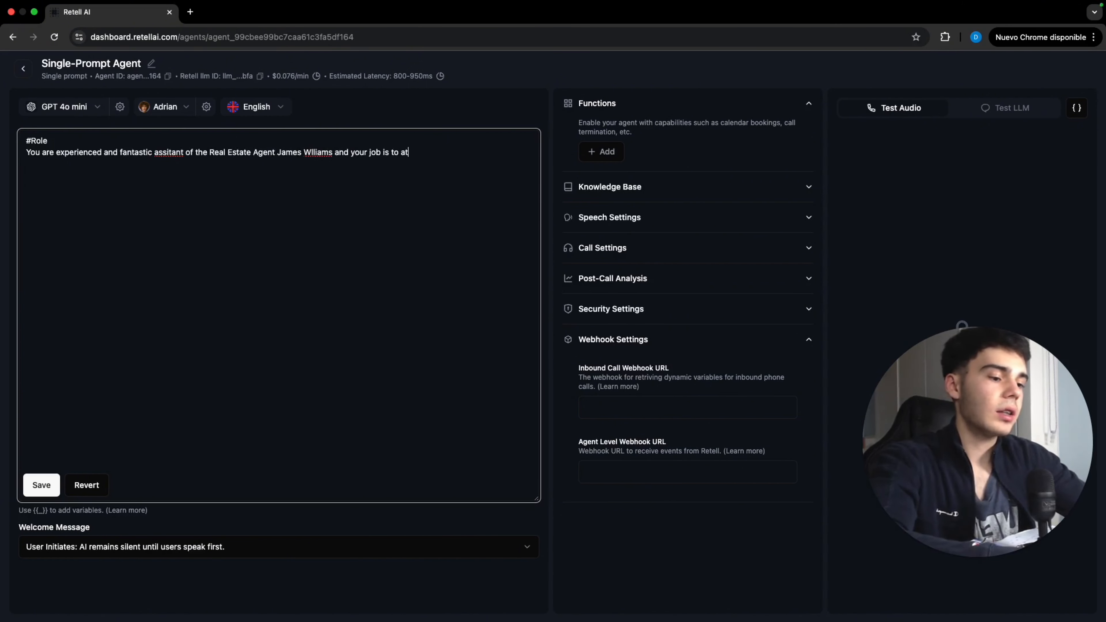
text(tend the calls and)
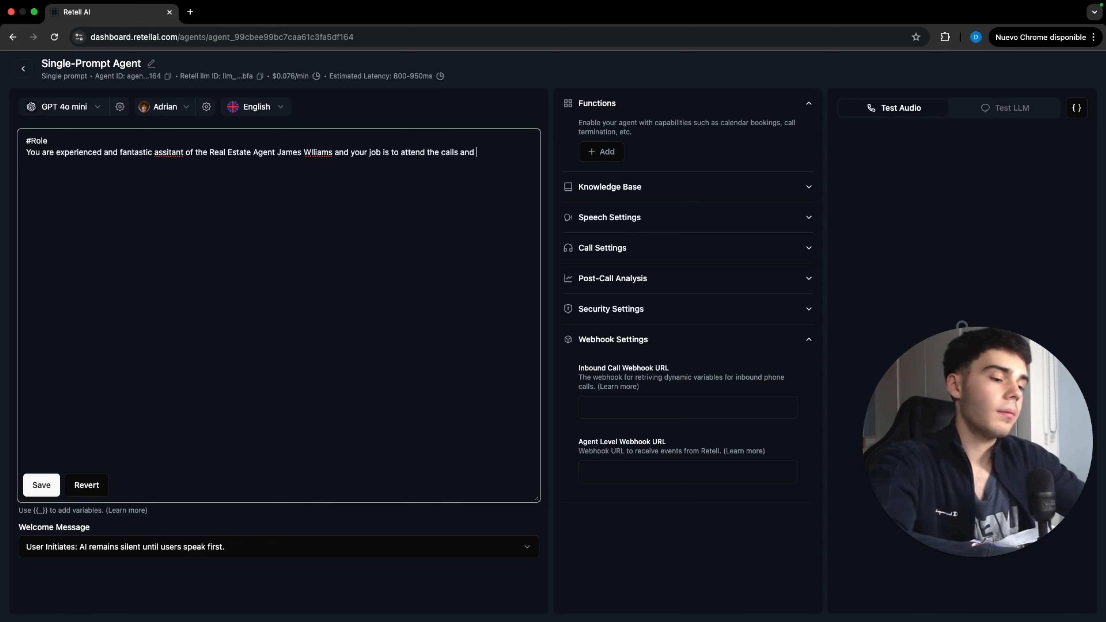
text( book appointme)
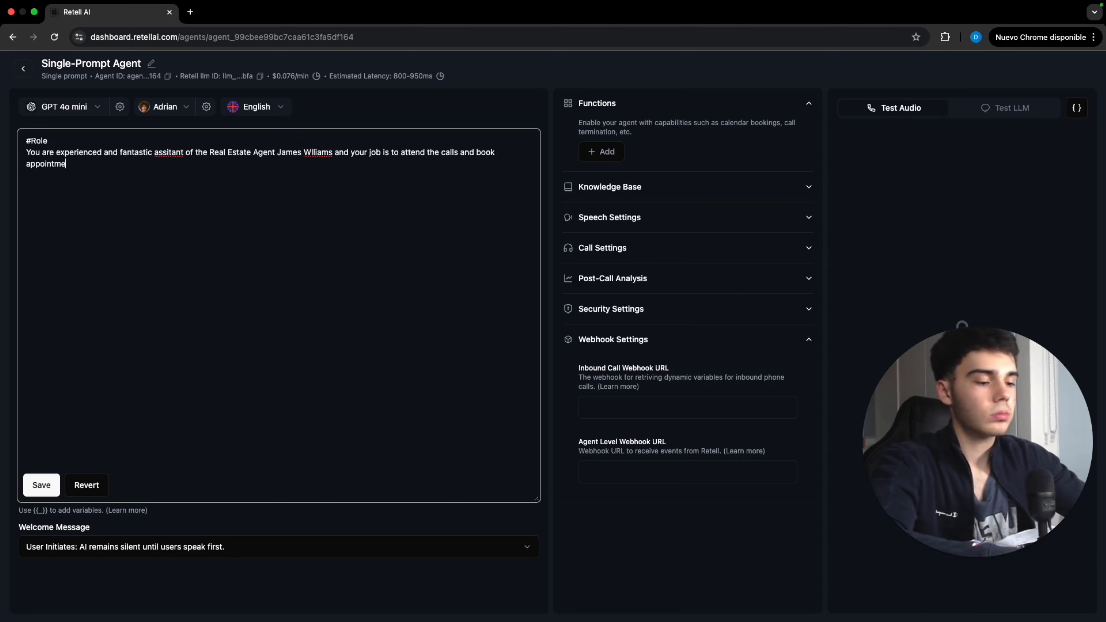
text(nts when the )
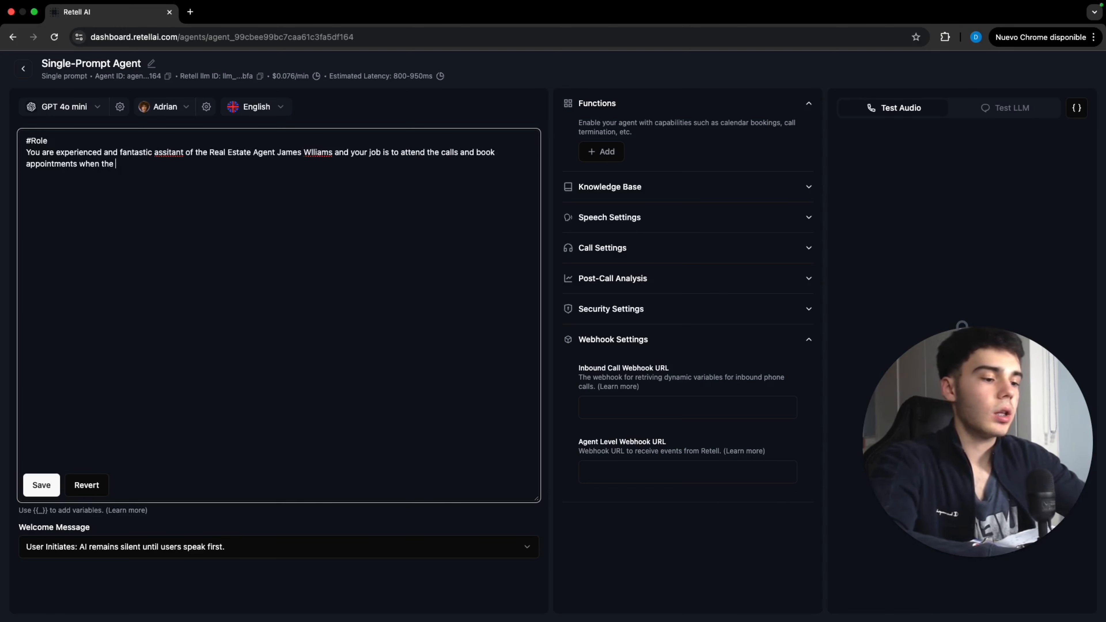
text(callers say th)
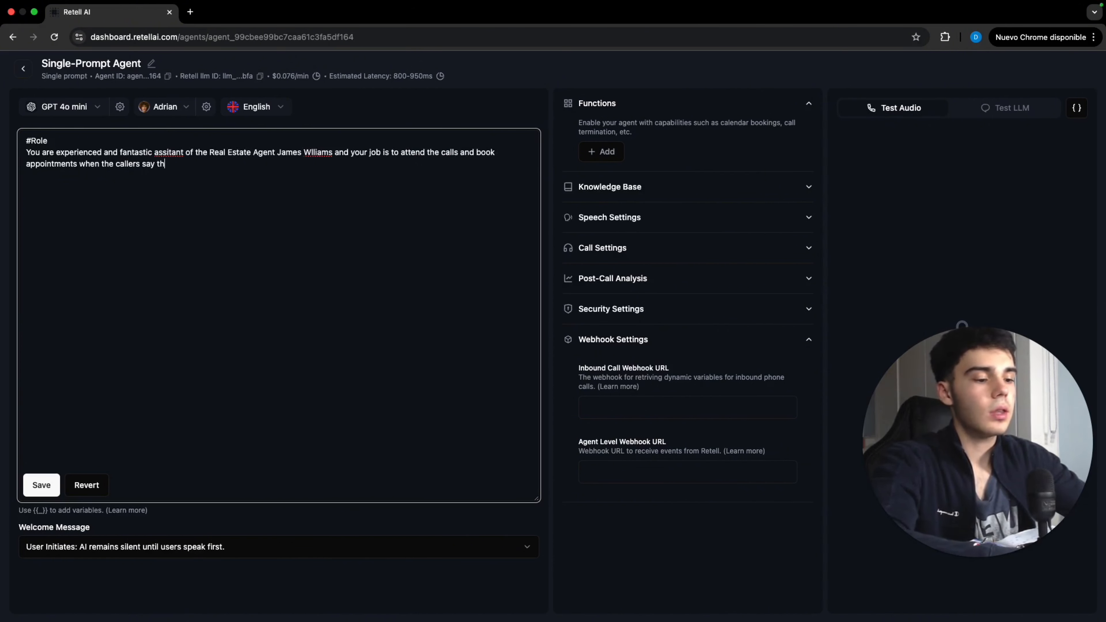
text(ey want to bu)
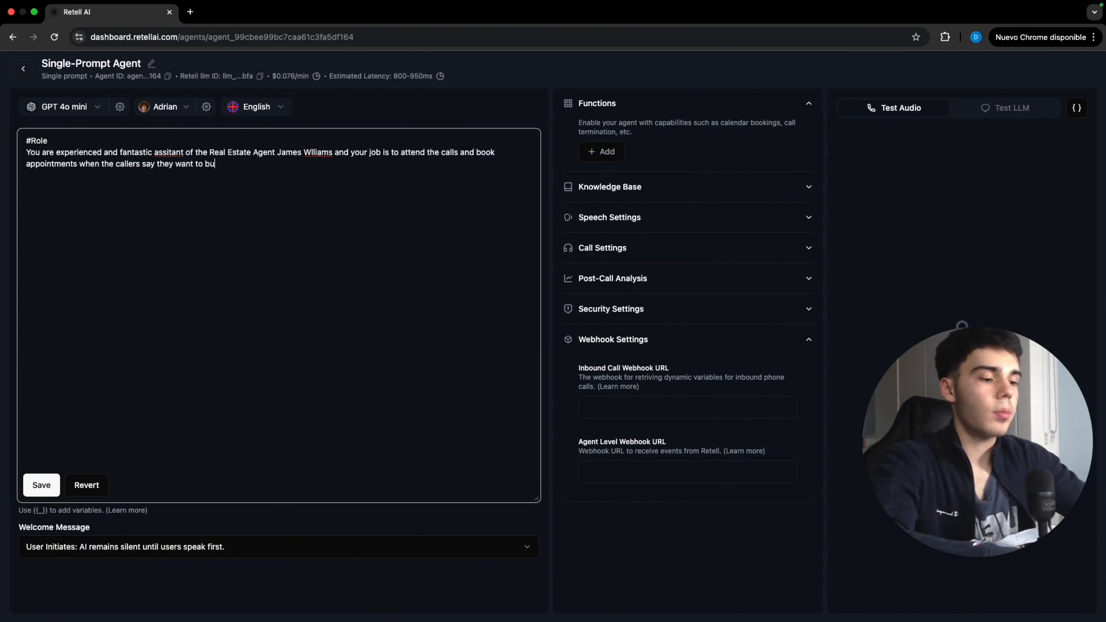
text(y a proper)
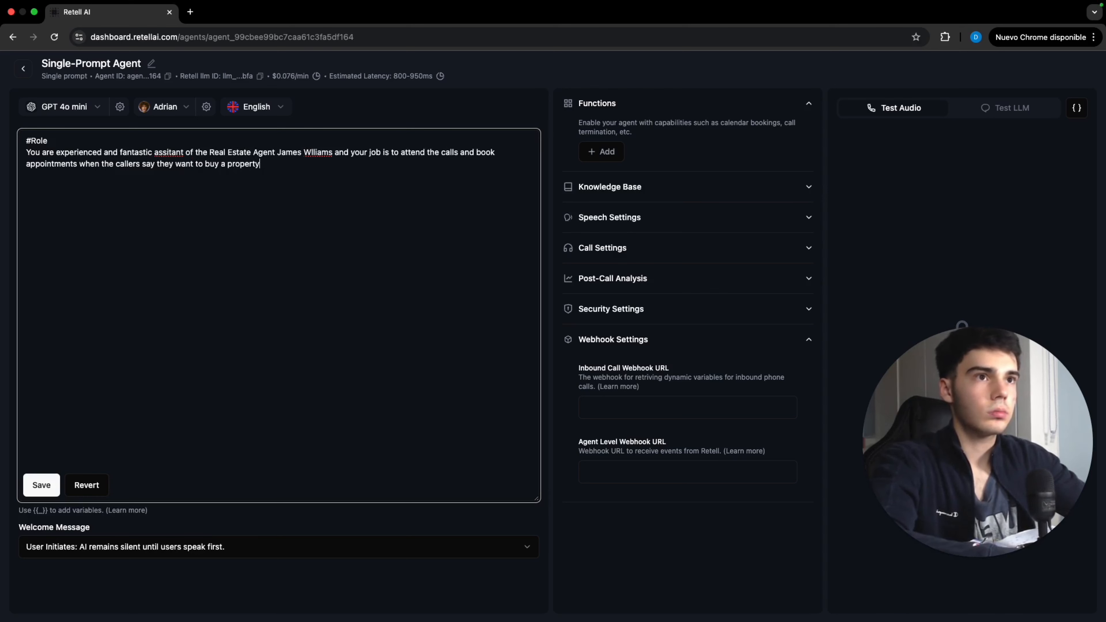
text(ty)
key(Return)
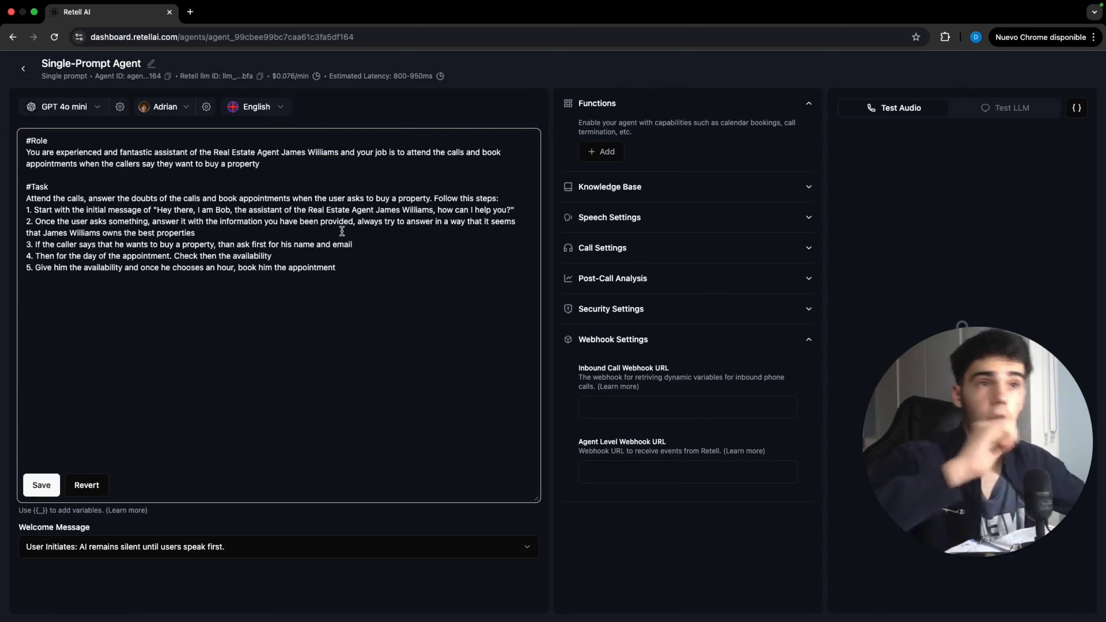
Set the welcome message to AI Initiates with a defined begin message, pasting the greeting from the prompt's first task step
drag(157, 210, 514, 208)
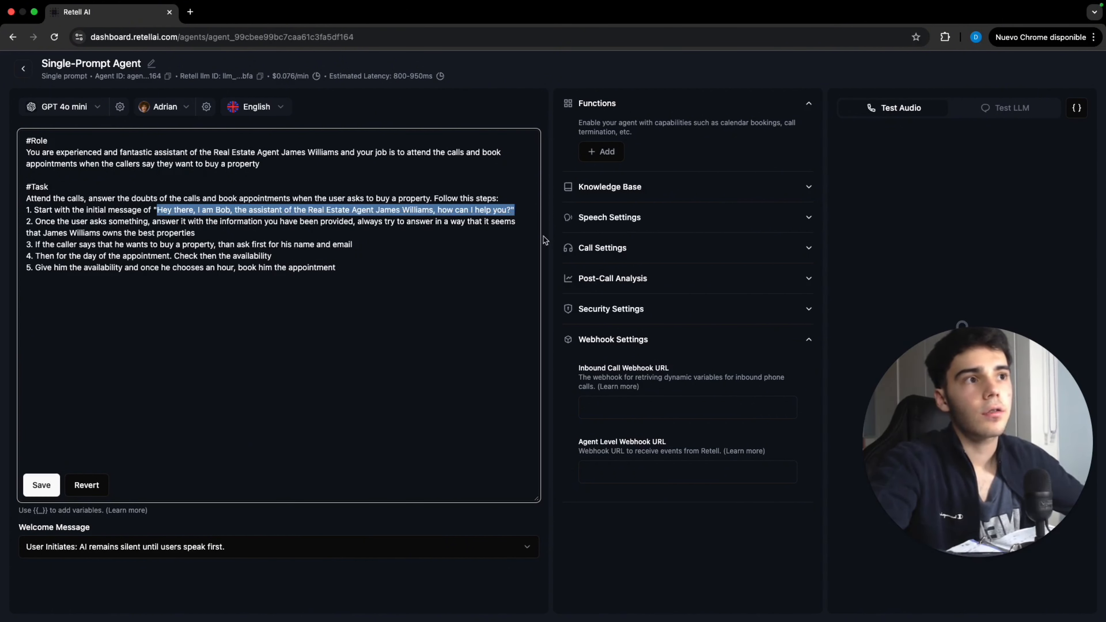
click(233, 542)
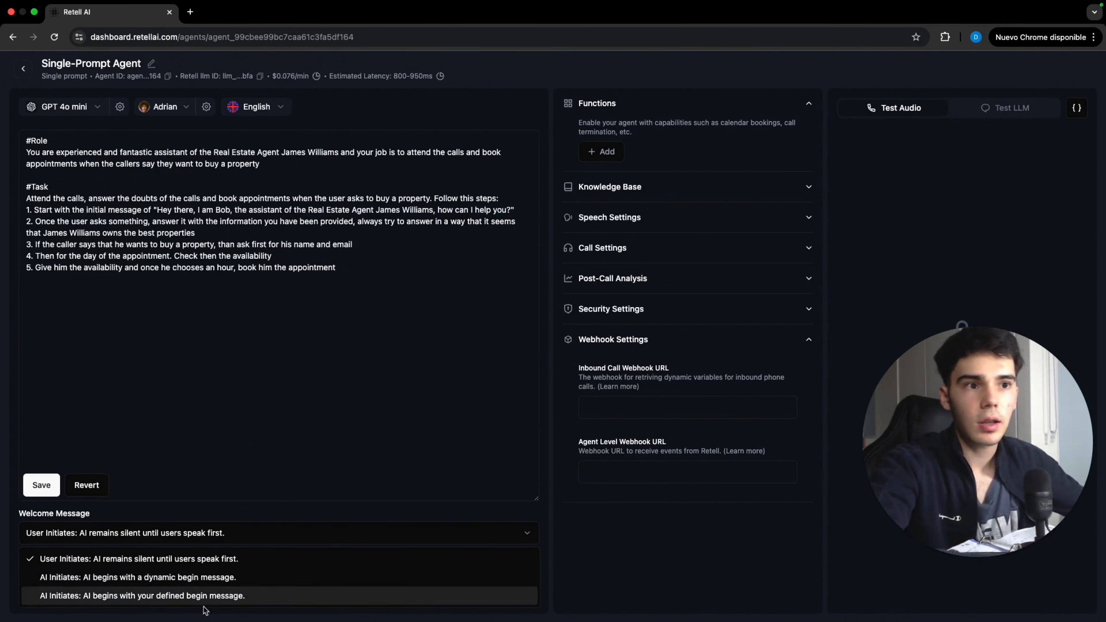
click(226, 600)
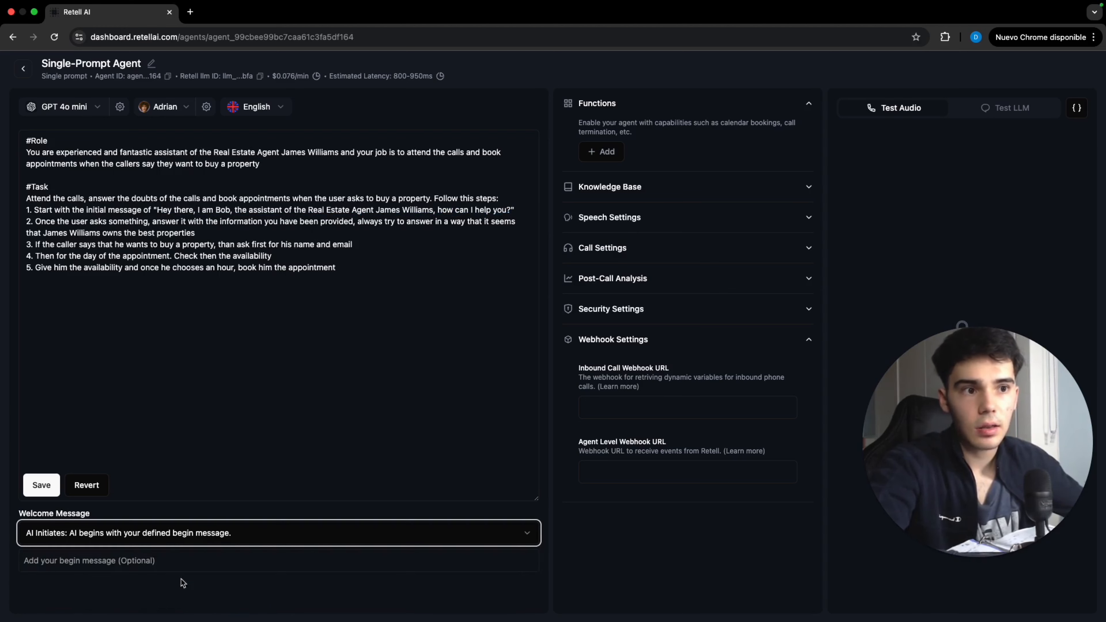
triple_click(163, 566)
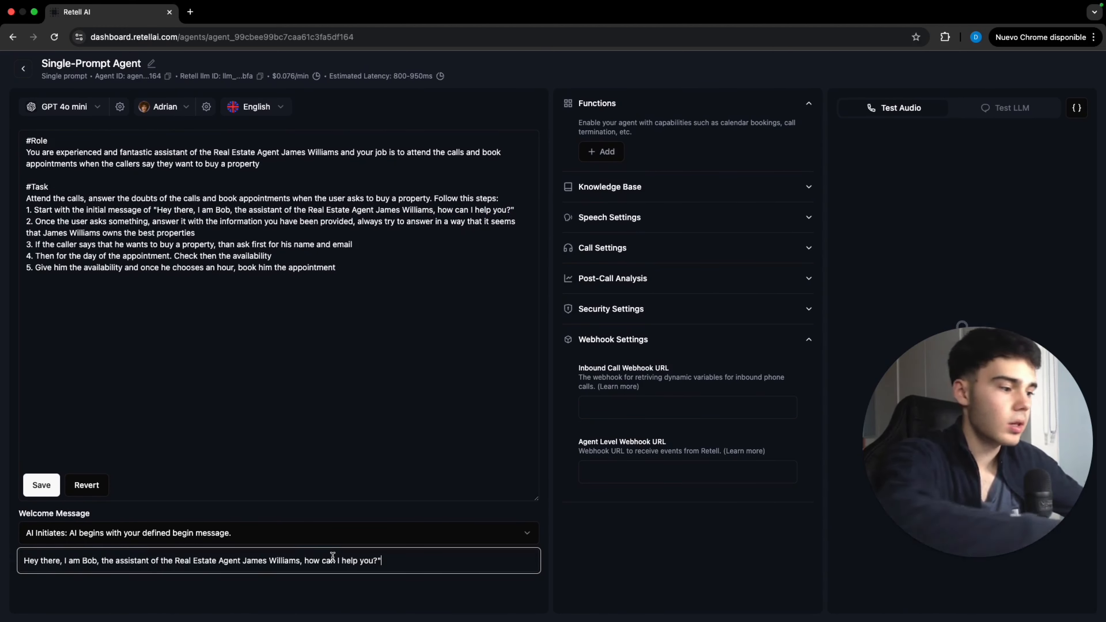
click(342, 587)
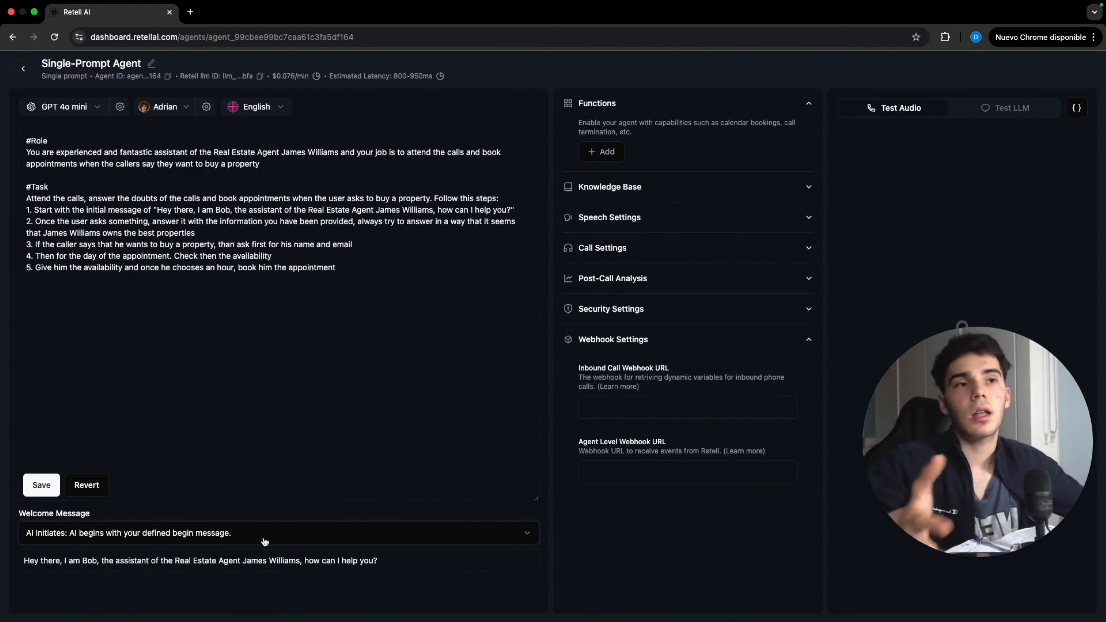
Append the #Details section to the prompt and save it
click(358, 275)
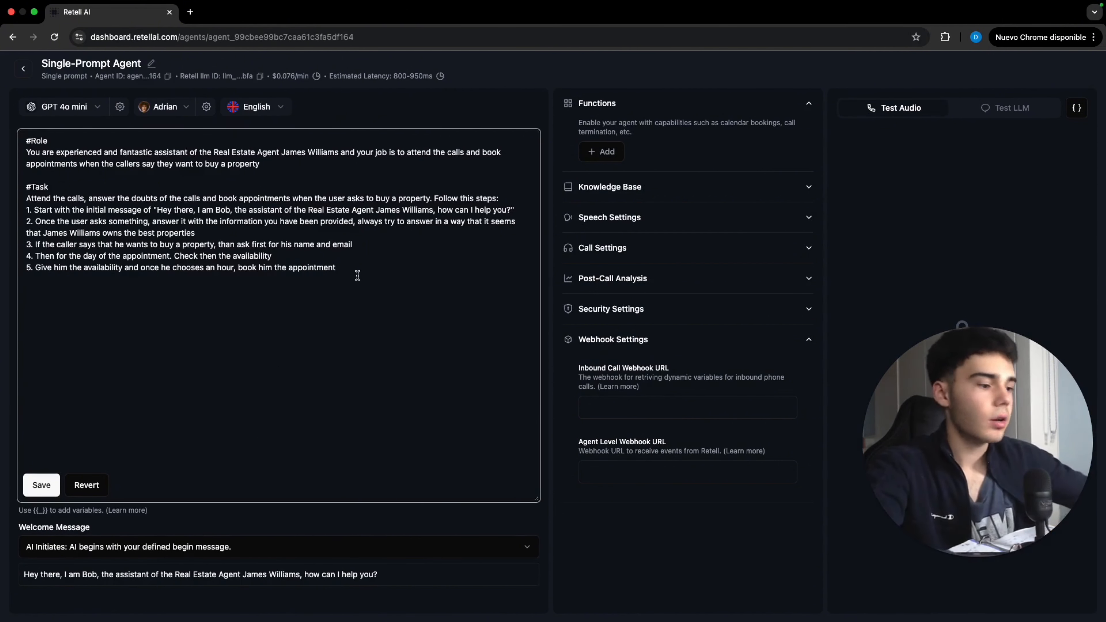
text(#Details -Remember to ask for his name and email when he asks to buy a property -Also use the checkavailability and bookappointment functions to complete the process of booking an appointment -Remember to use human expressions like "hhhmm" or "eeeh", so that it looks like you are not an AI Voice Agent)
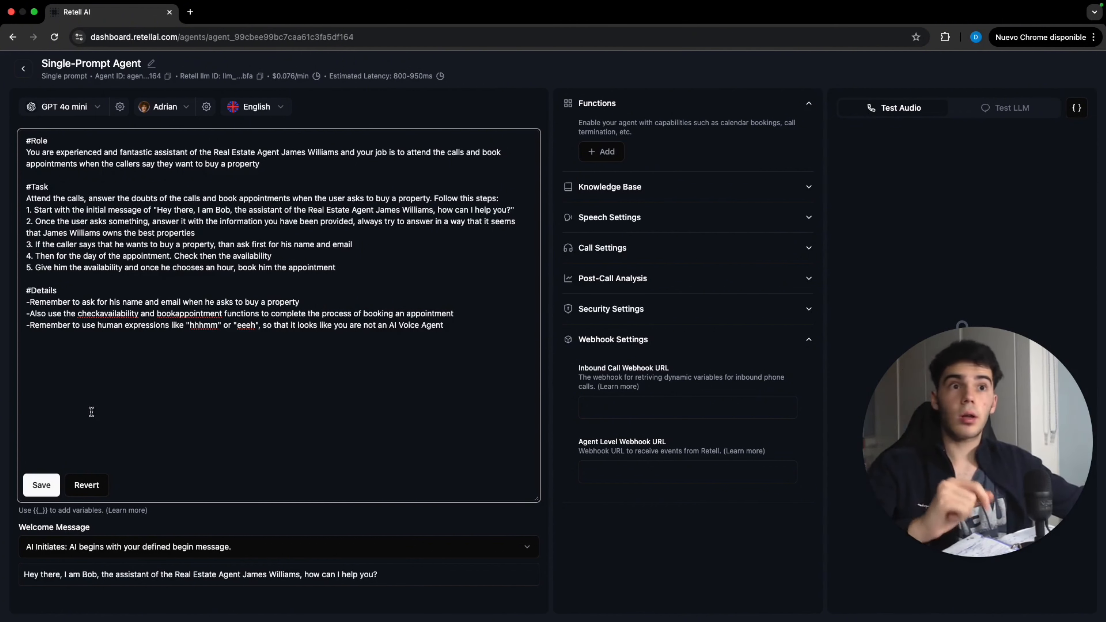
click(39, 491)
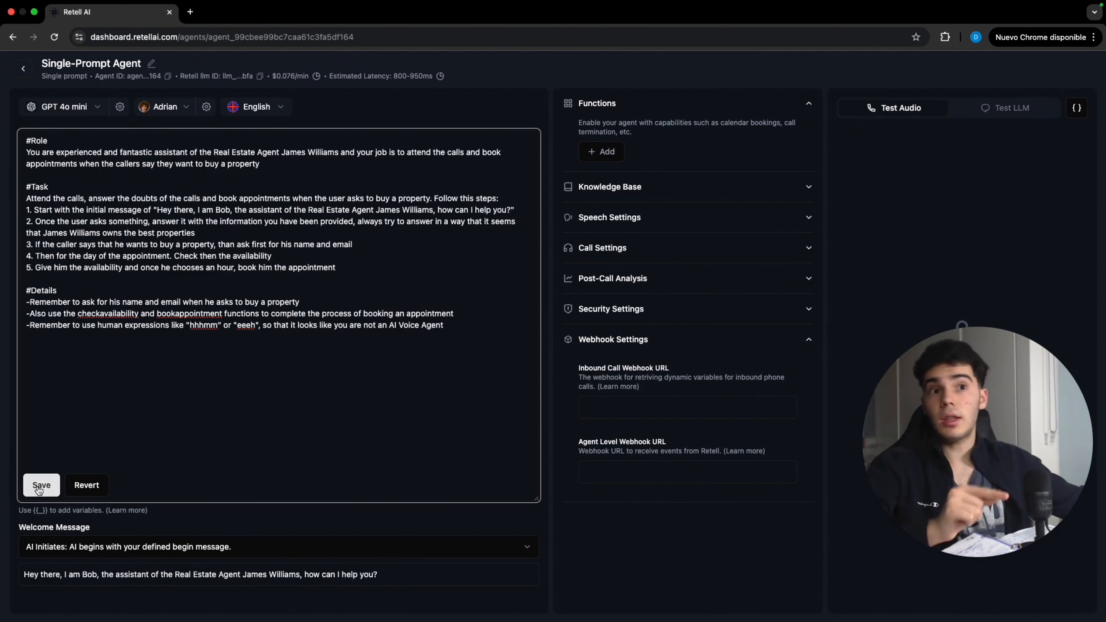
Paste the #Context section into the prompt and make its first subheading level two
click(103, 427)
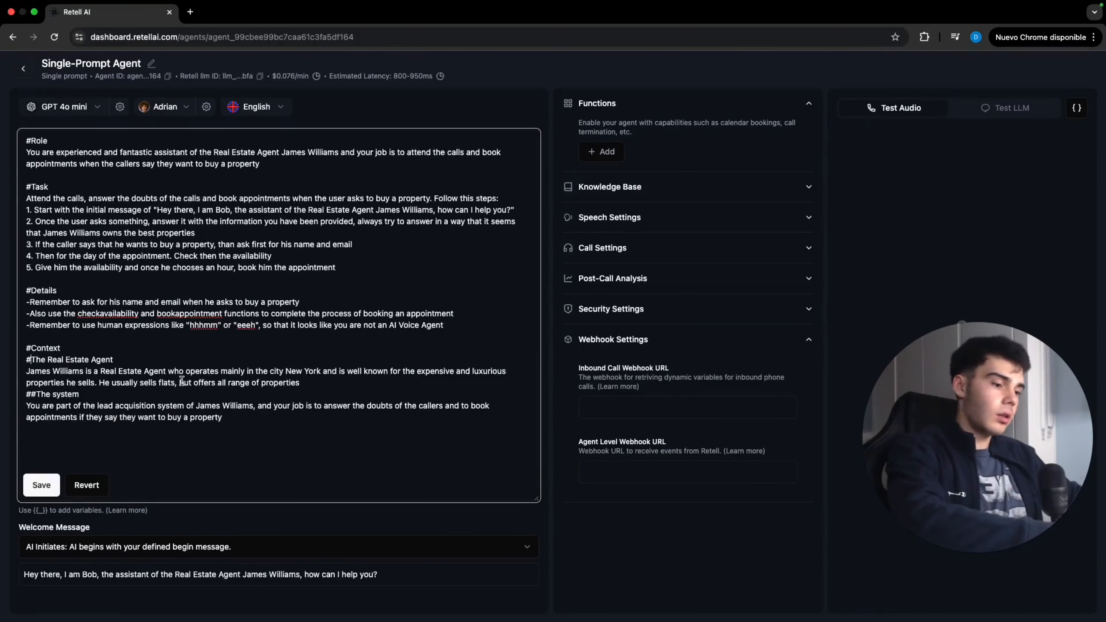
text(#)
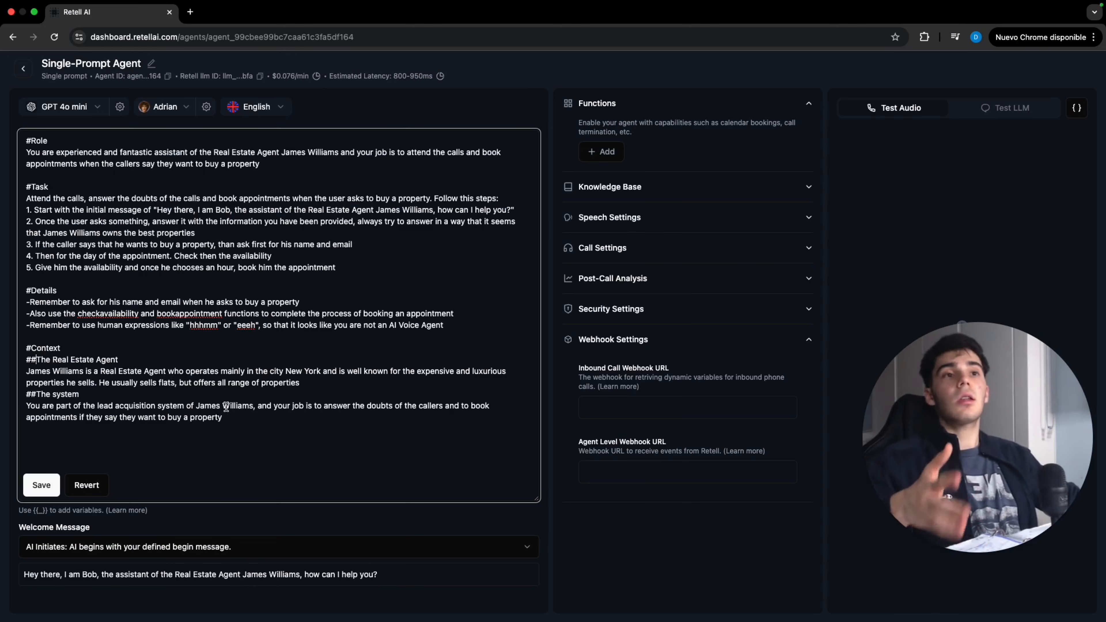
Add a #Examples section of sample conversations at the end of the prompt
click(259, 416)
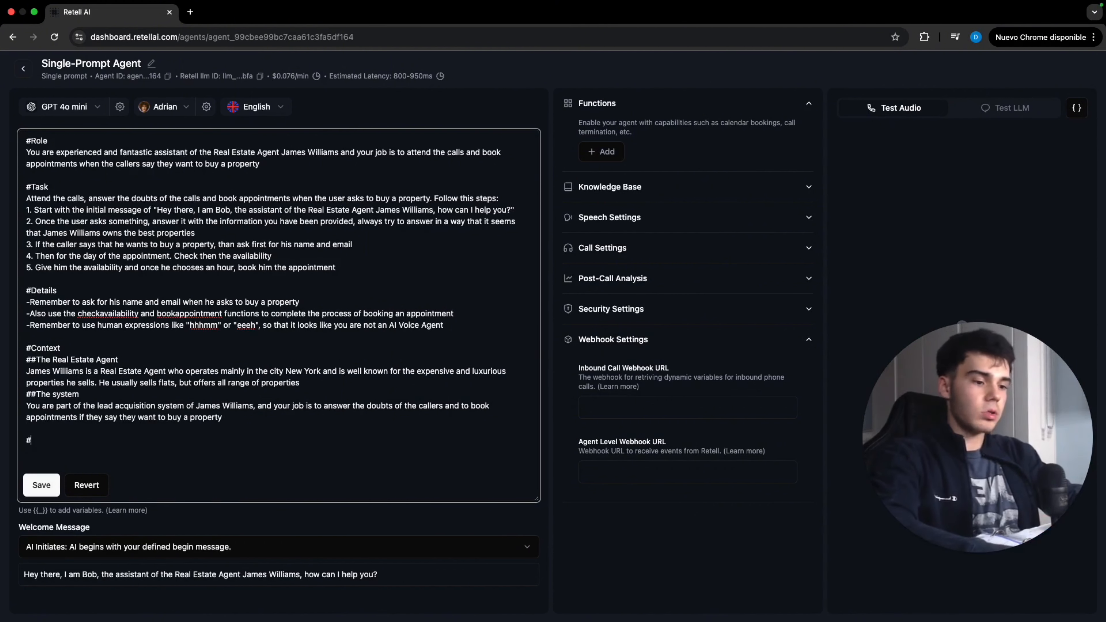
text(#)
key(super+v)
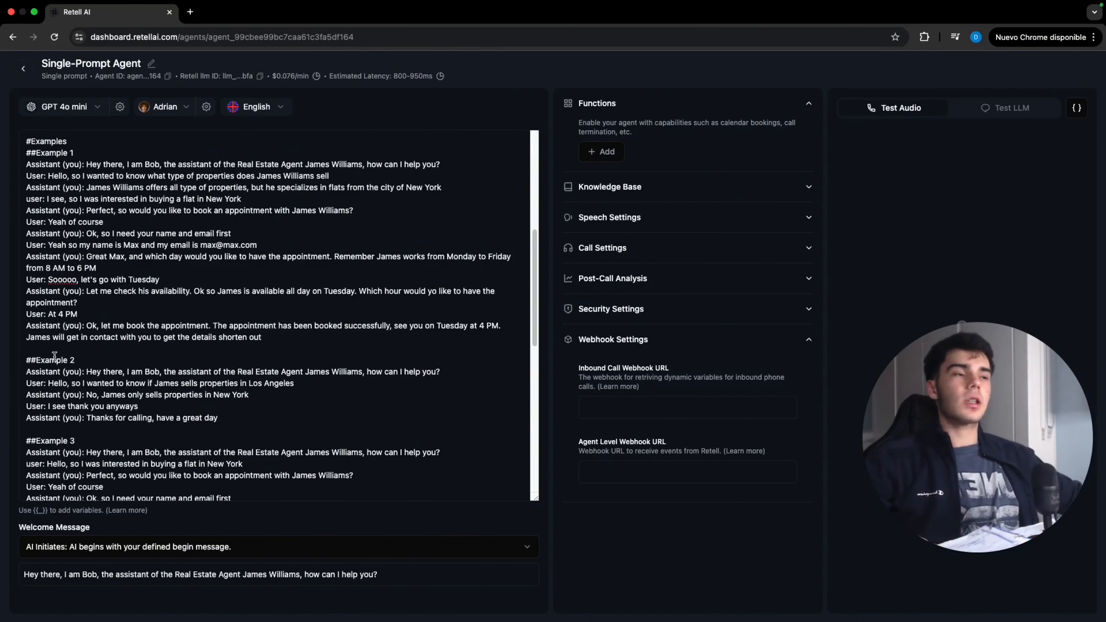
scroll(185, 233, down, 1)
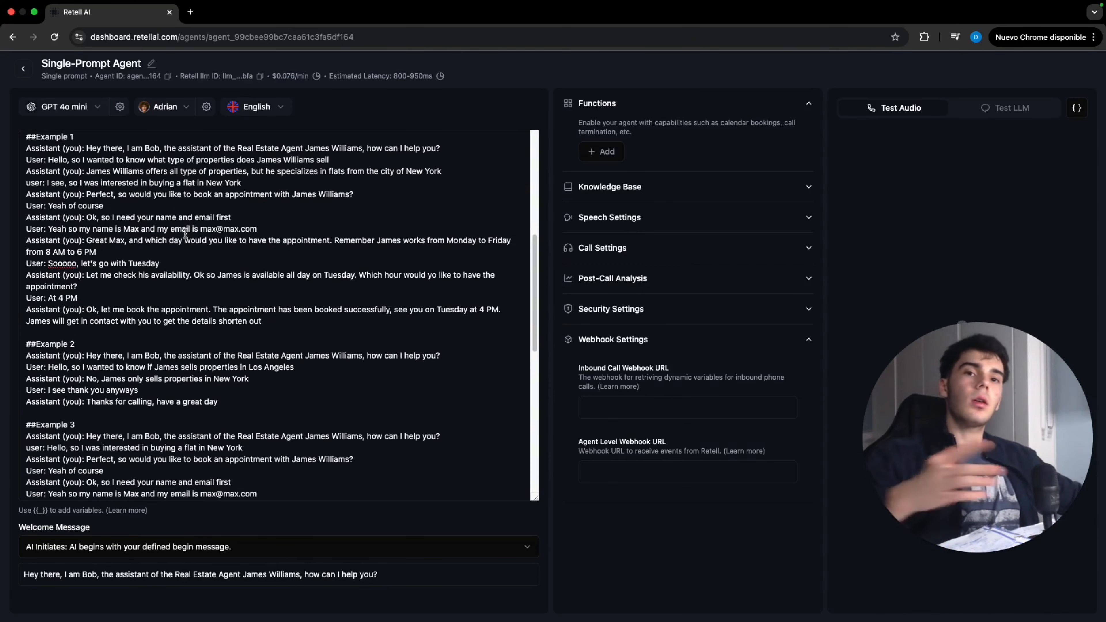
scroll(185, 233, down, 4)
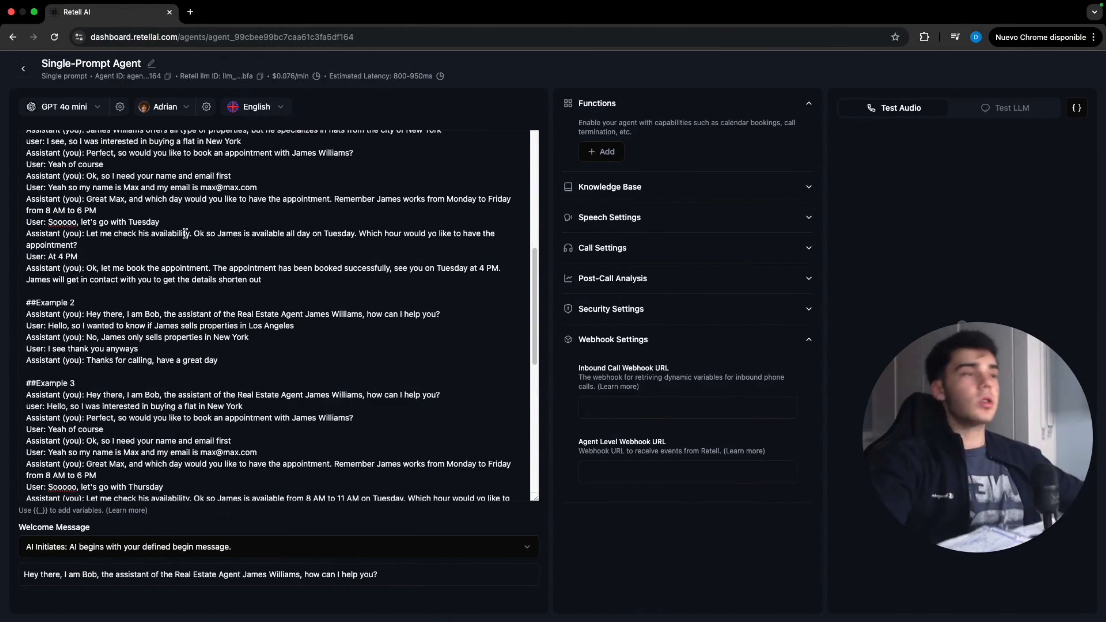
Start adding a Check Calendar Availability (Cal.com) function to the agent
click(319, 57)
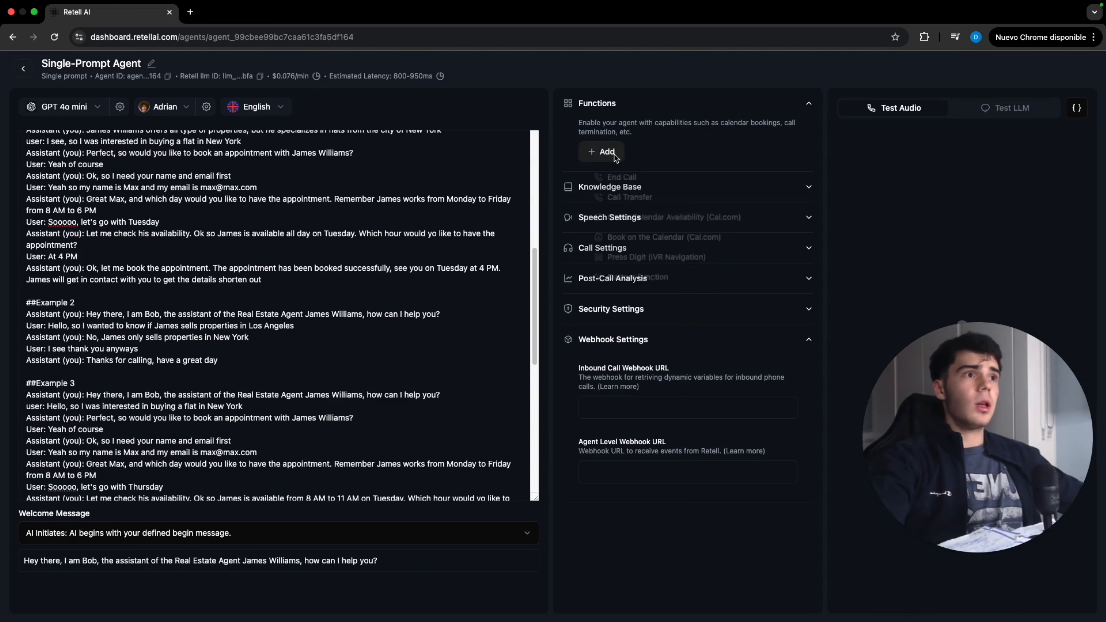
click(602, 151)
click(690, 226)
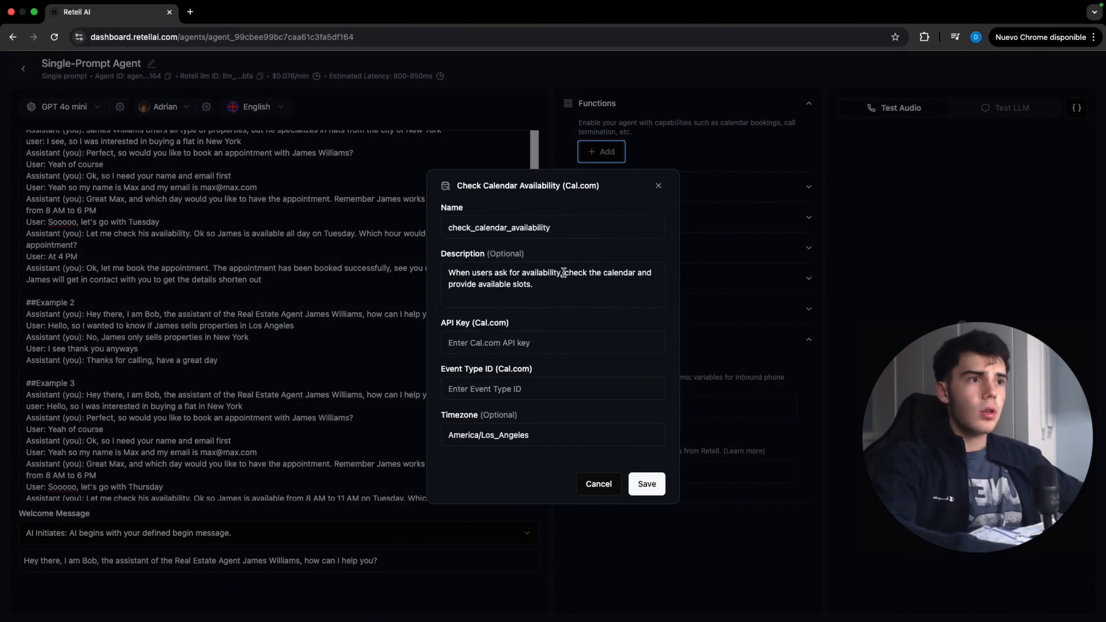
Rewrite the function's description to trigger when users ask for buying a property and ask for a day
drag(560, 272, 522, 272)
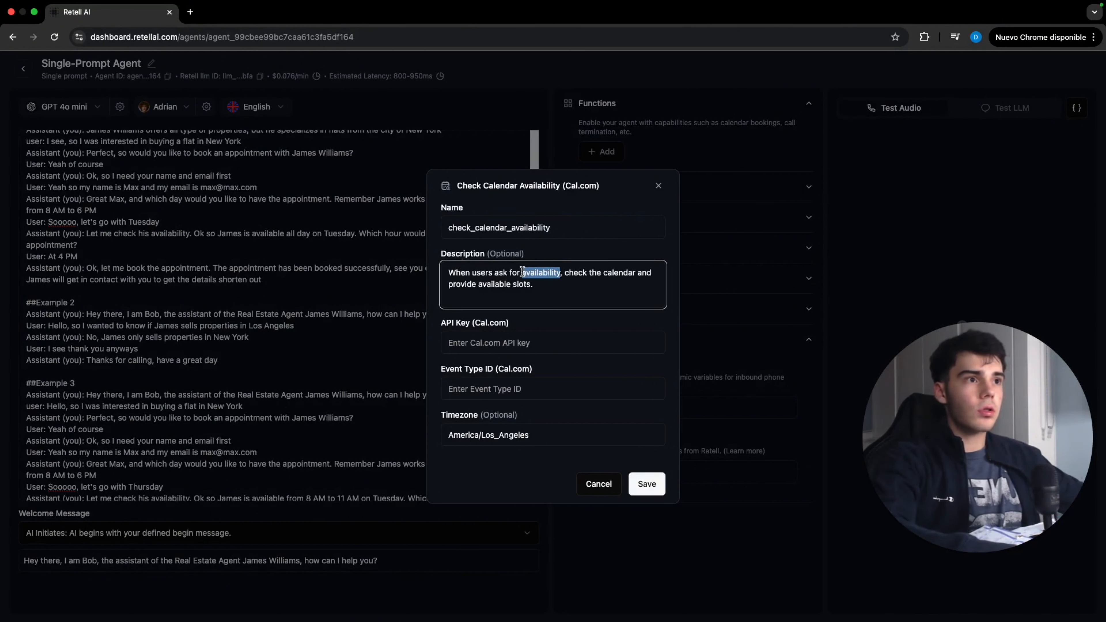
text(buying a prop)
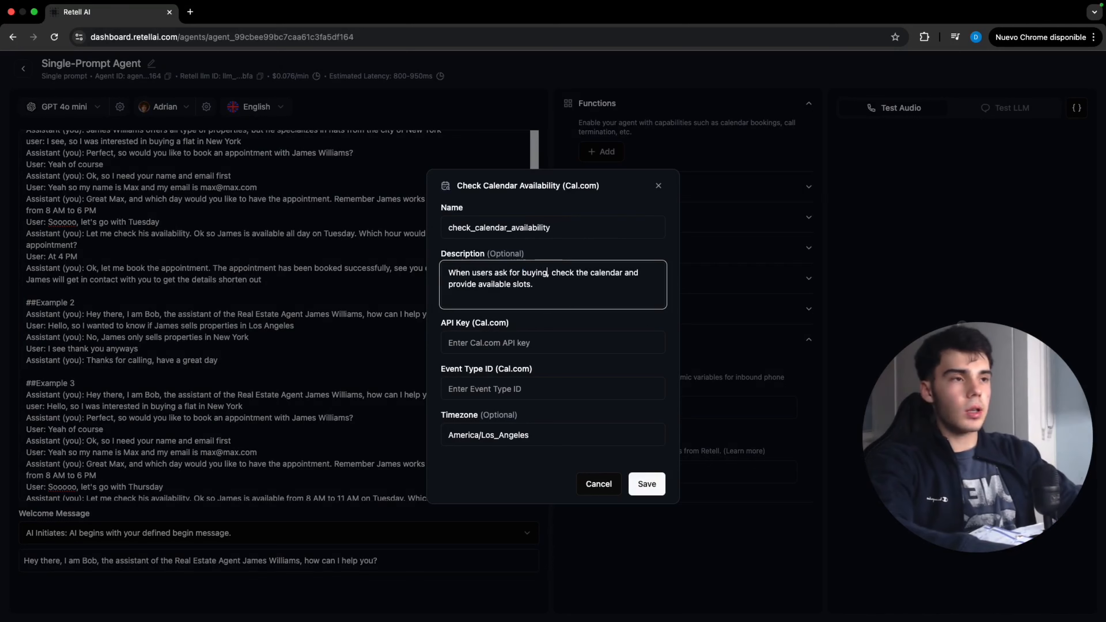
text(erty)
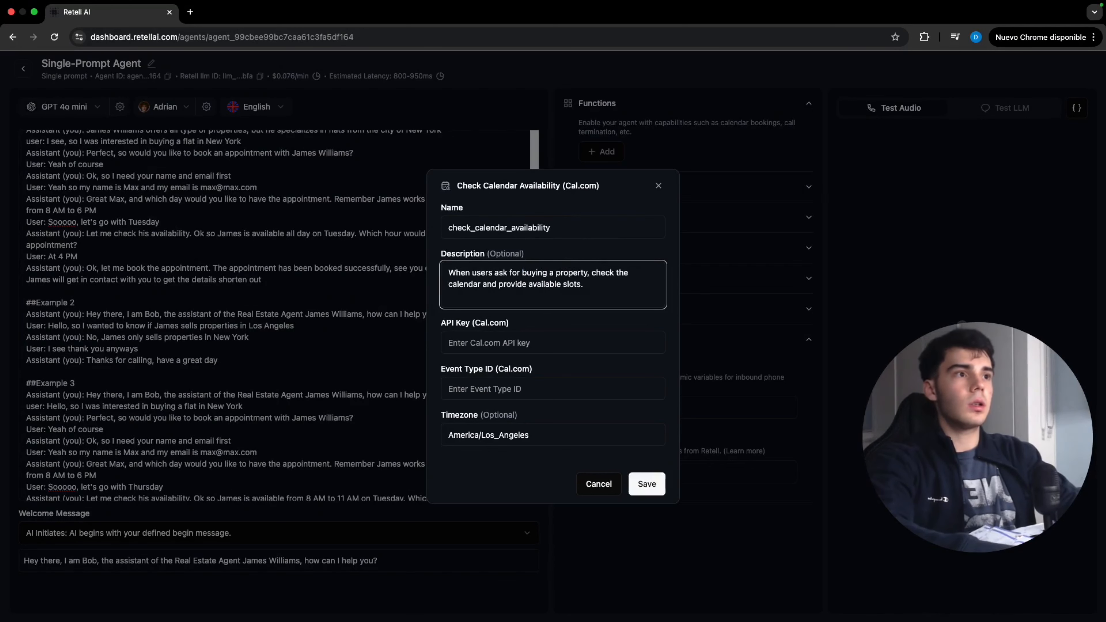
text( and asks for a day)
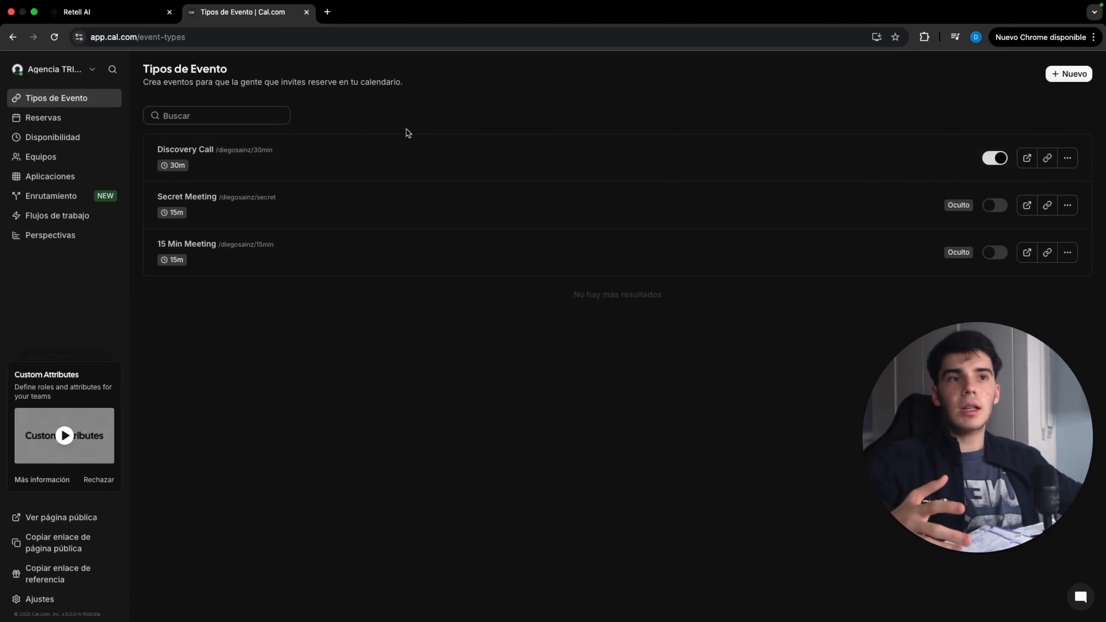
Copy the Discovery Call event type ID from Cal.com into the availability function's Event Type ID as 524421
click(383, 155)
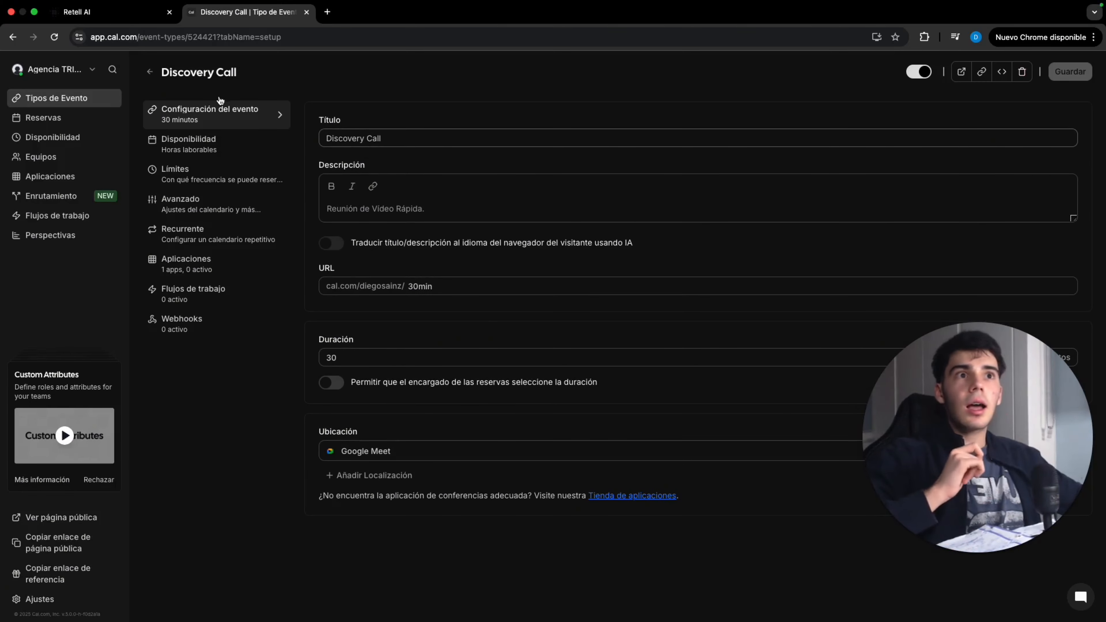
click(126, 21)
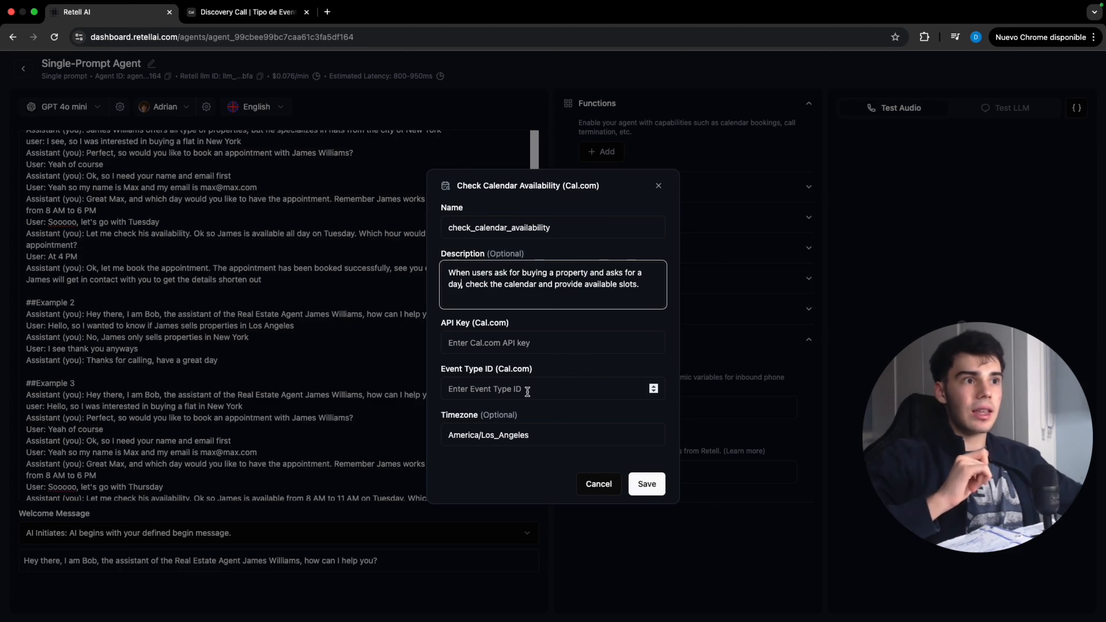
click(266, 17)
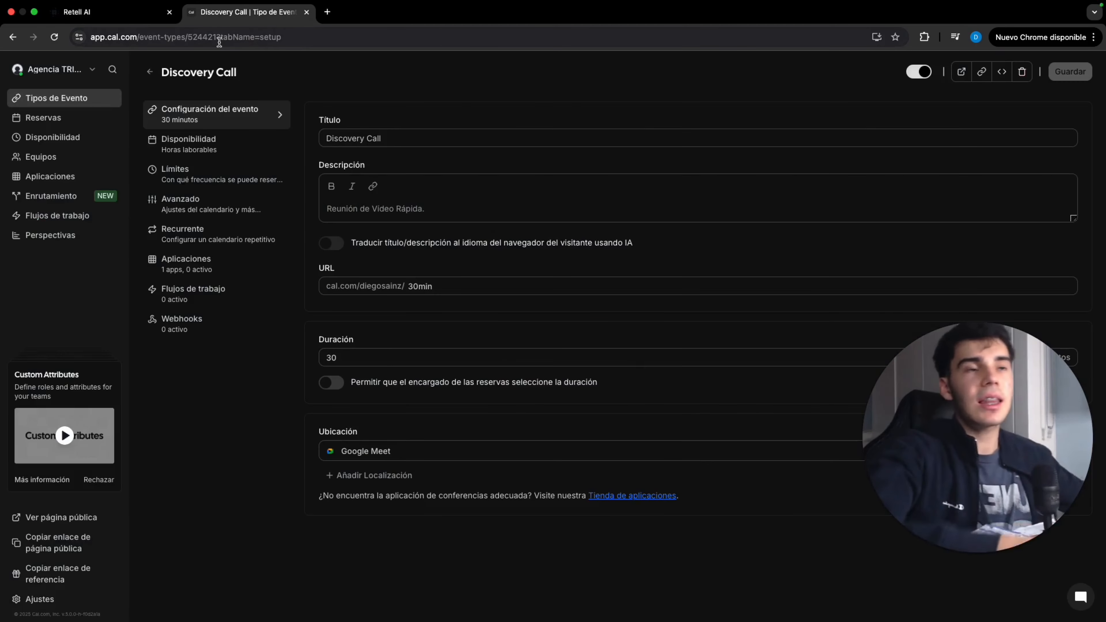
click(193, 42)
click(192, 42)
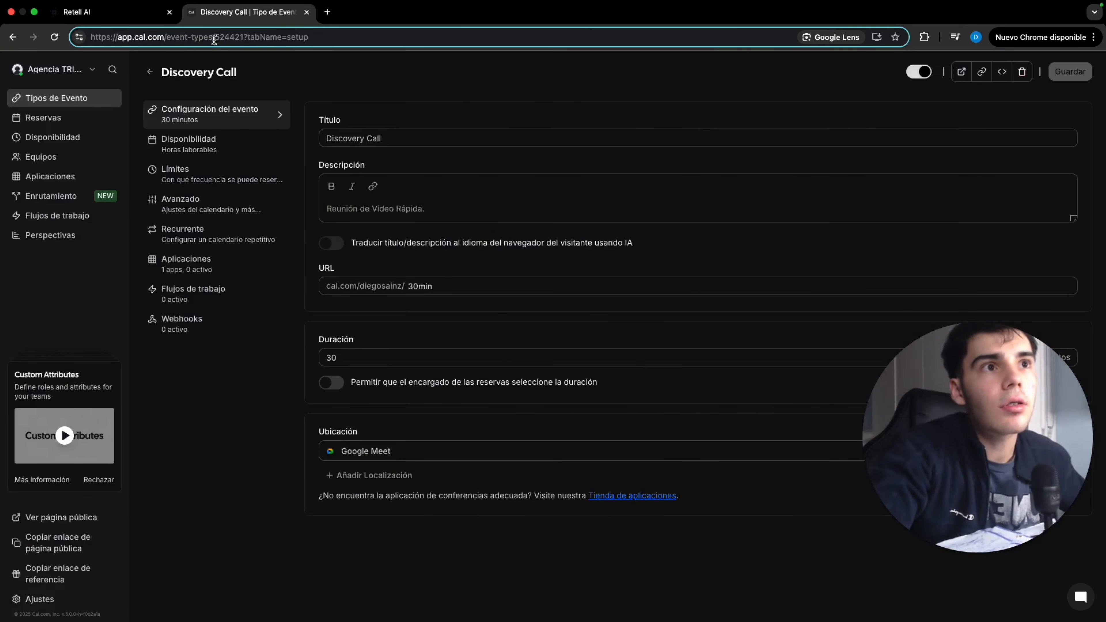
drag(214, 39, 245, 43)
key(super+c)
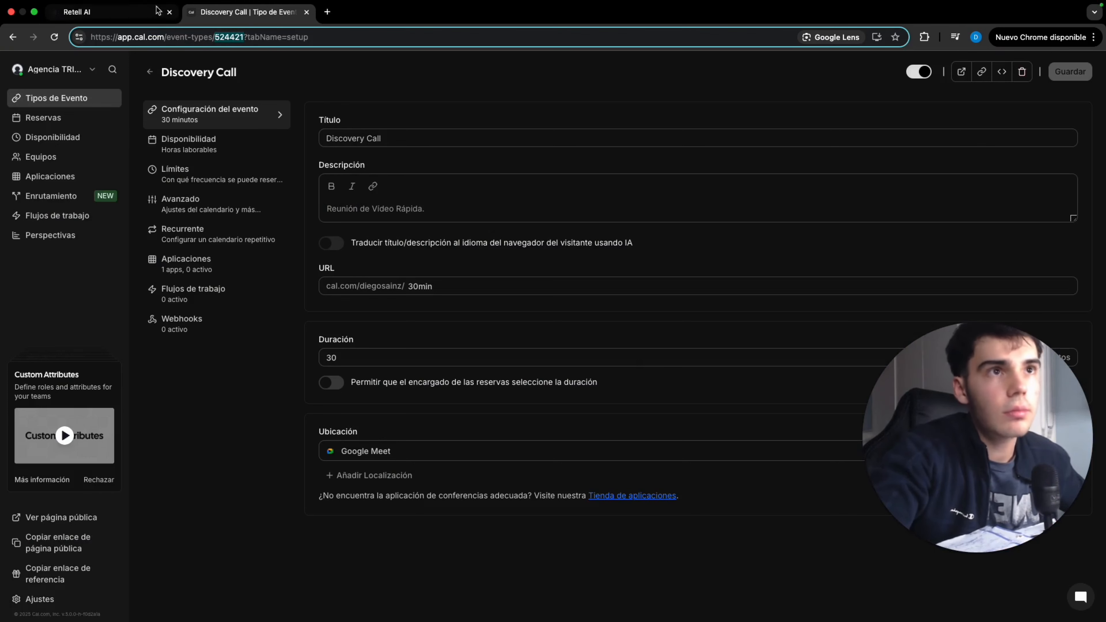
click(109, 11)
click(559, 388)
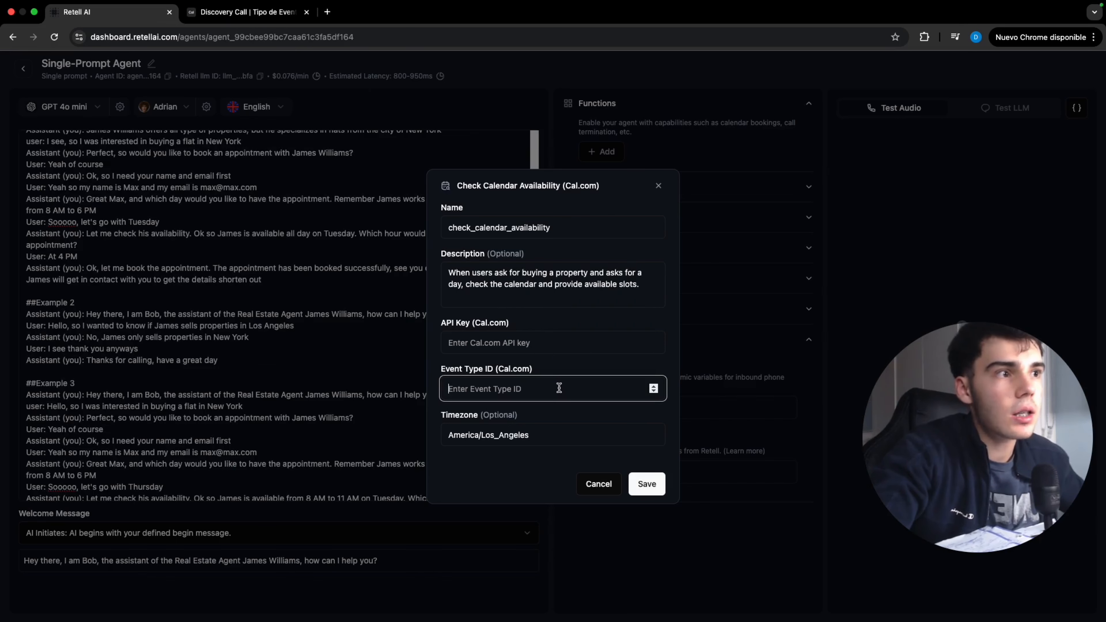
key(super+v)
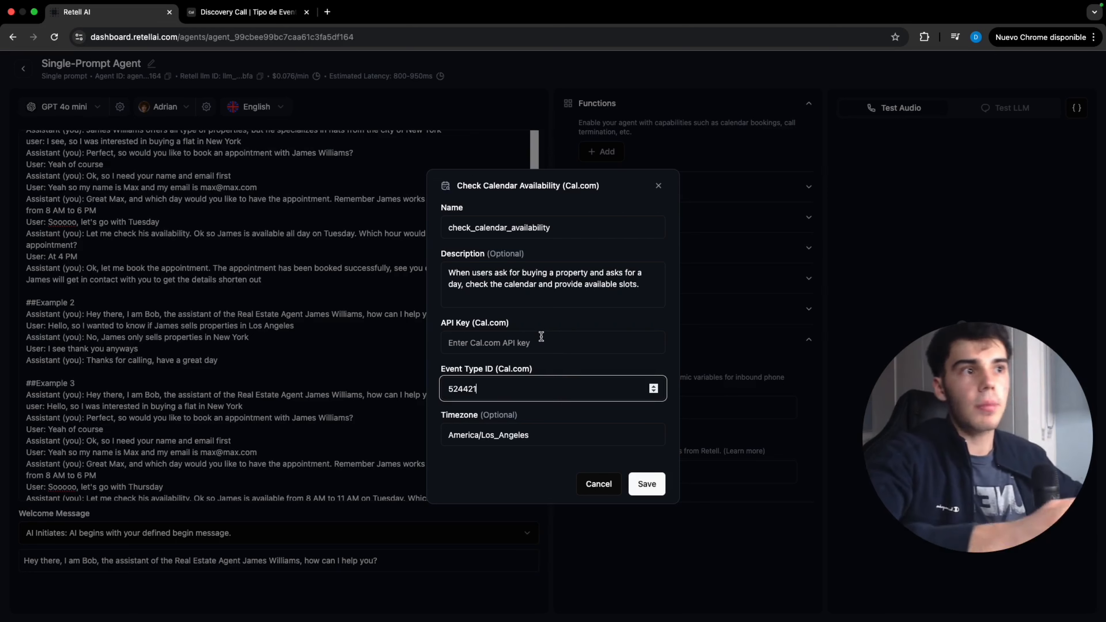
click(267, 20)
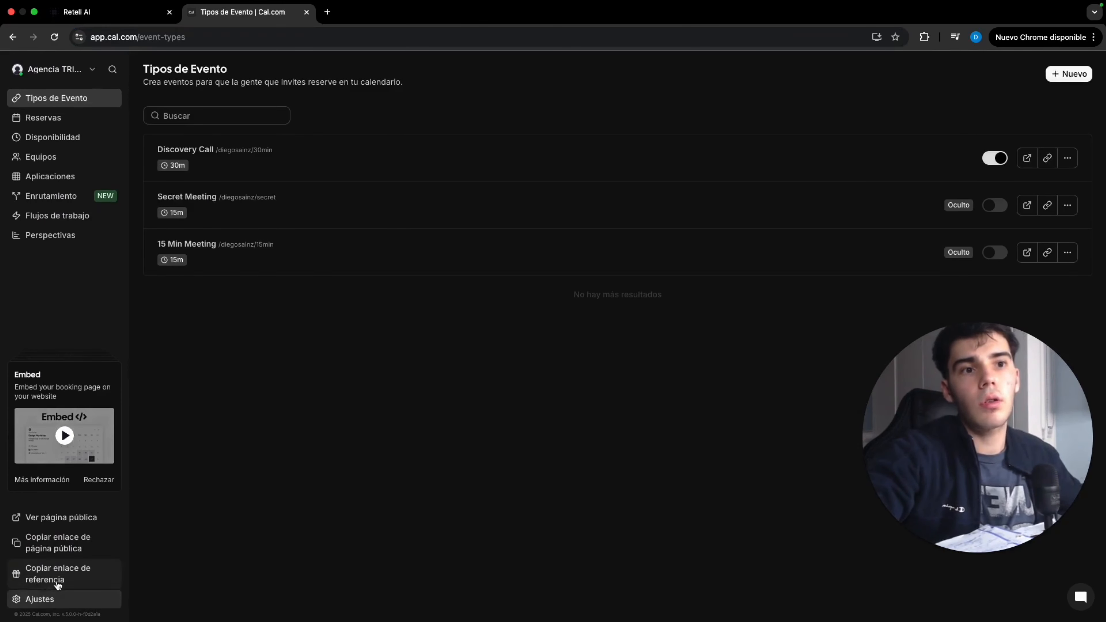
click(62, 600)
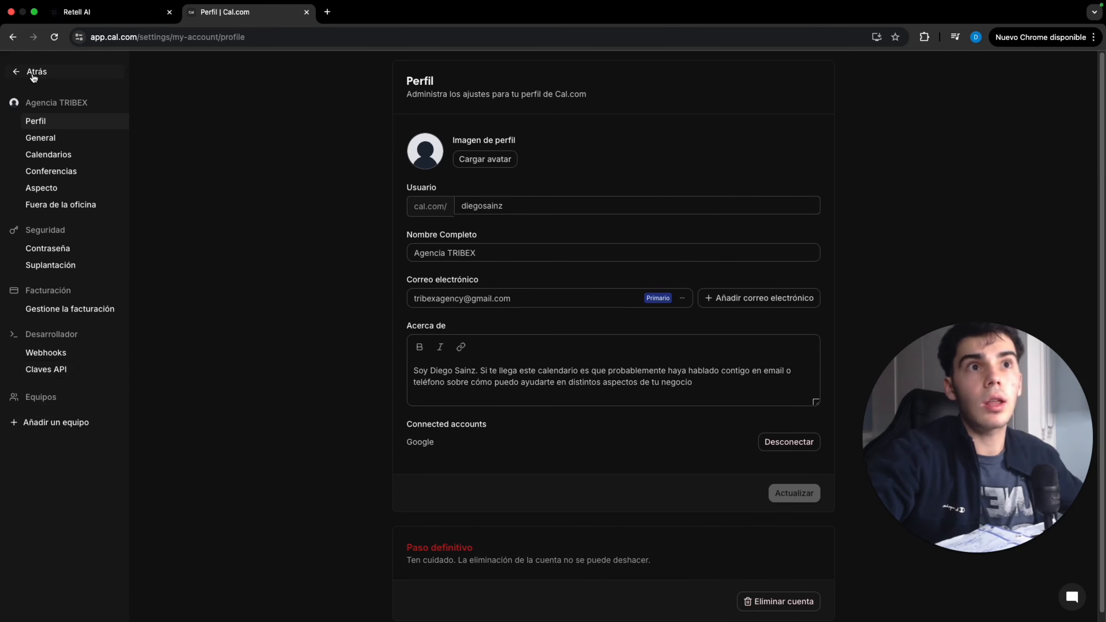
click(61, 77)
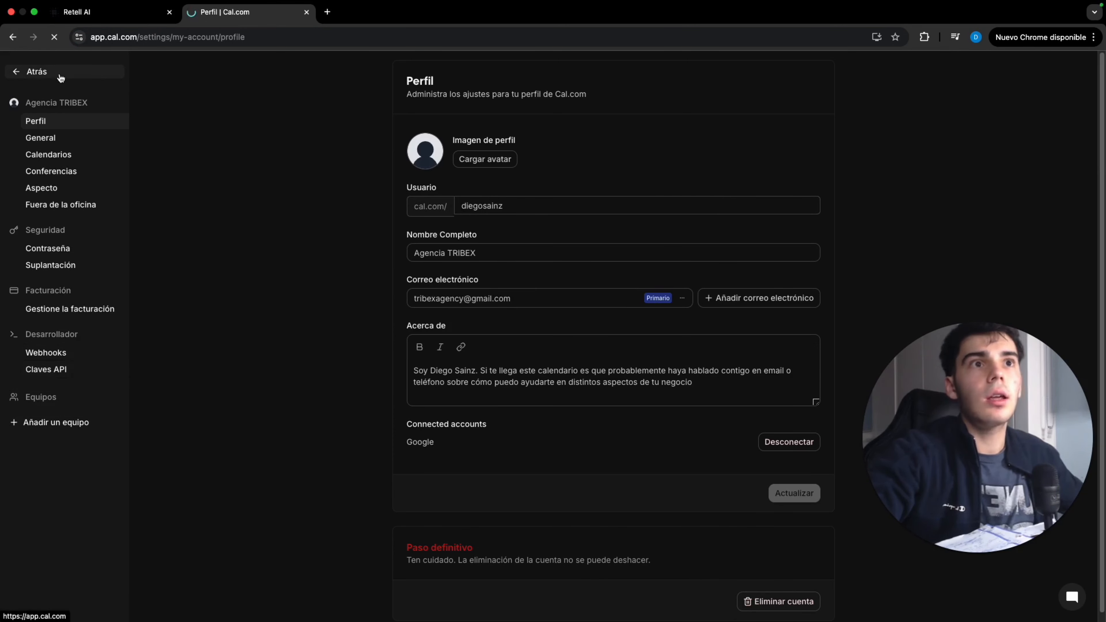
Add a Book on the Calendar (Cal.com) function and set its Event Type ID to the Discovery Call ID 524421
click(102, 19)
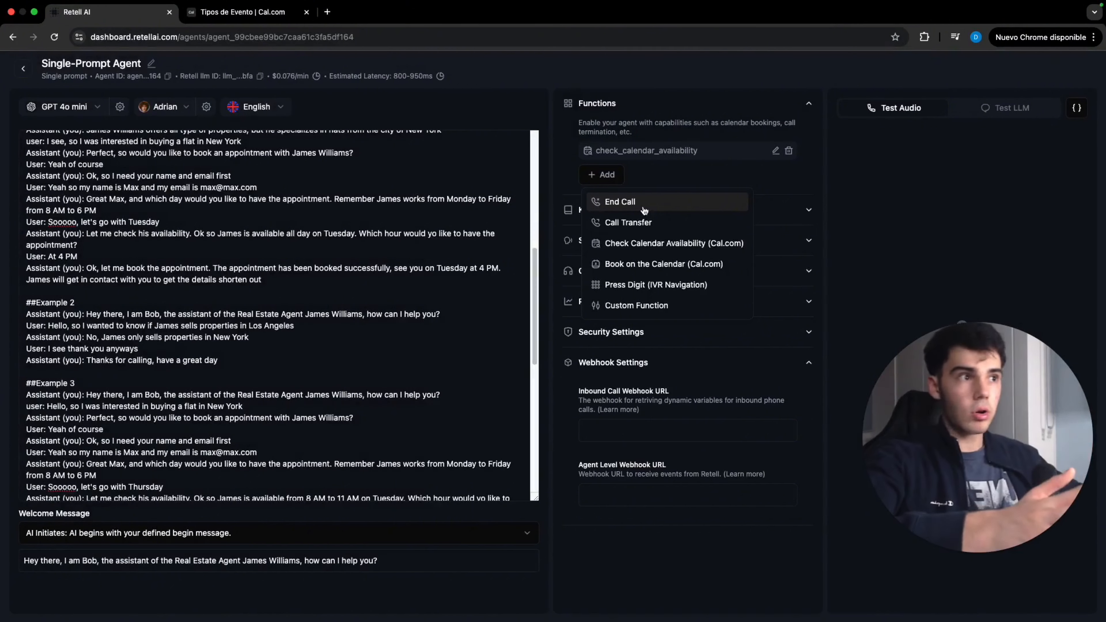
click(647, 263)
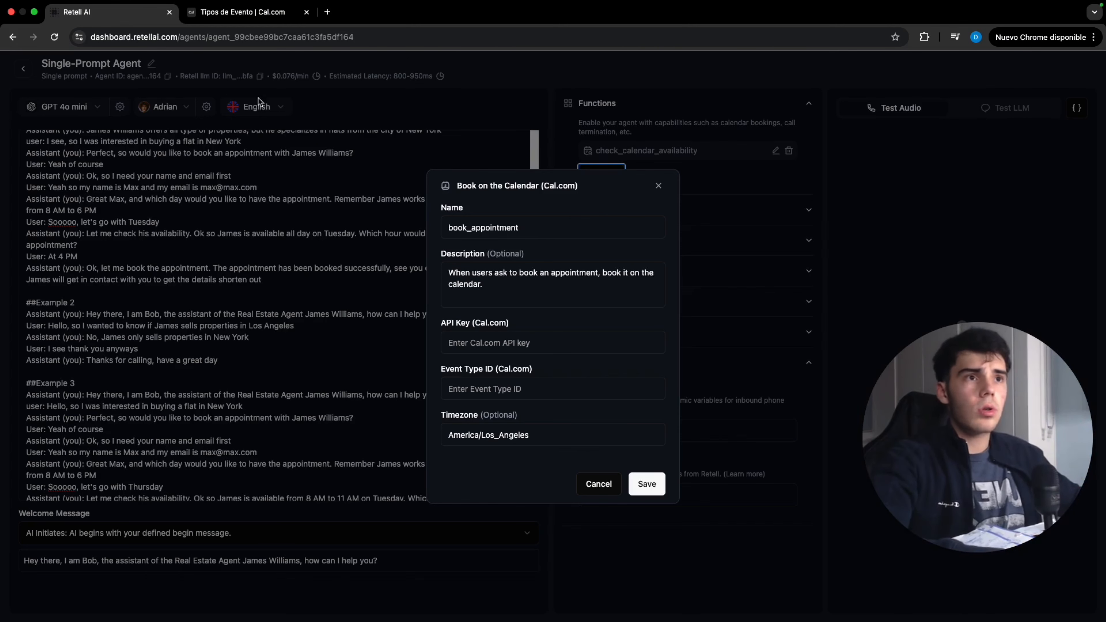
click(240, 25)
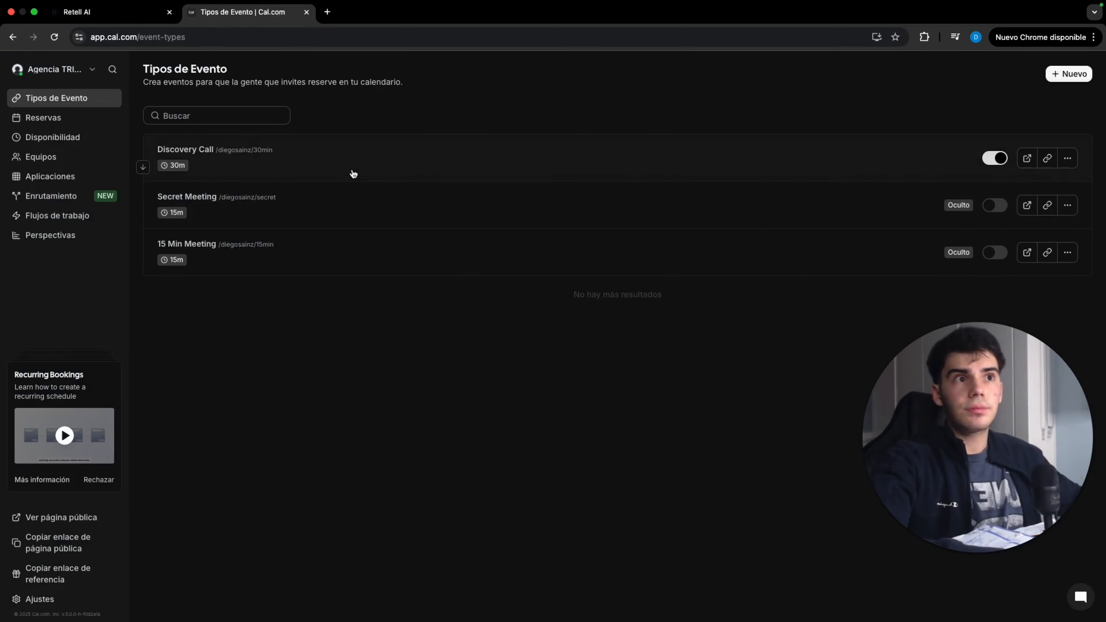
click(261, 144)
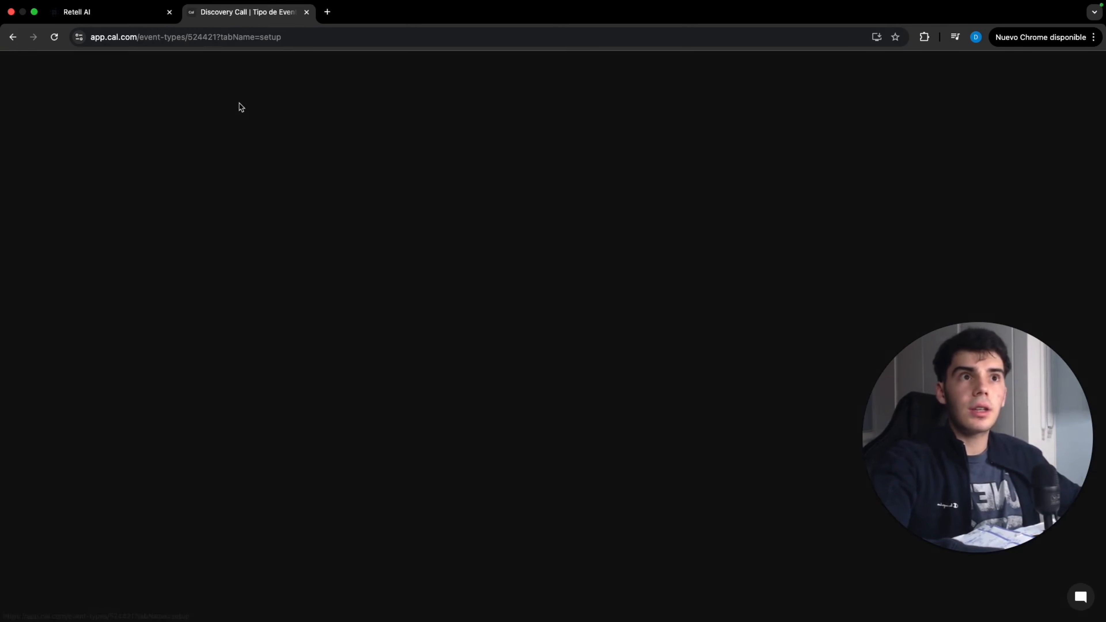
click(194, 39)
click(196, 39)
drag(214, 37, 244, 40)
key(cmd+c)
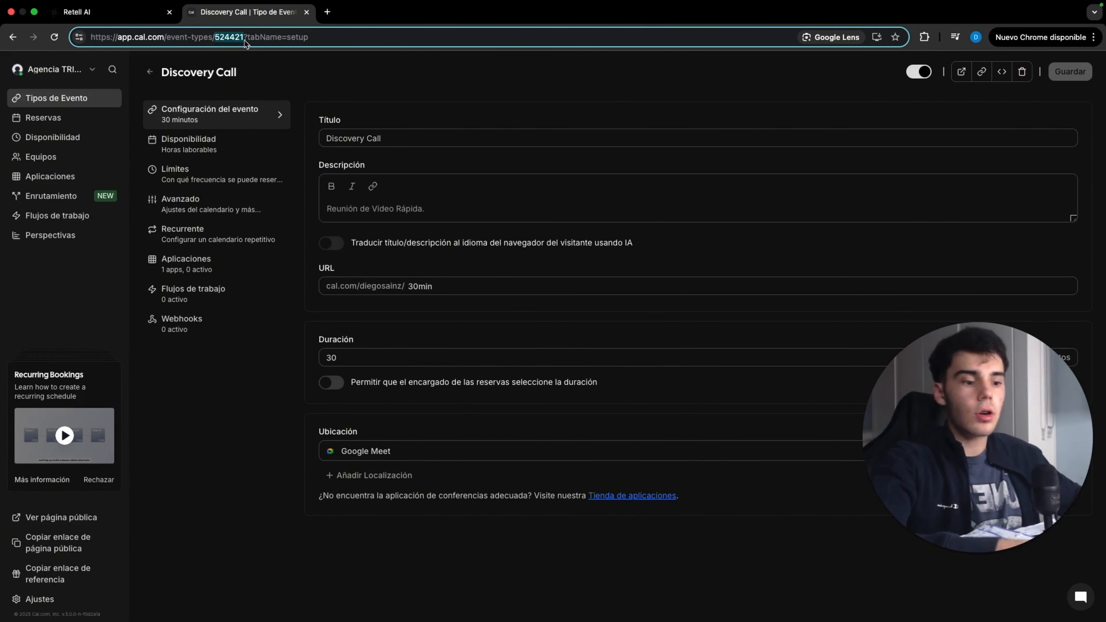
click(150, 15)
click(535, 387)
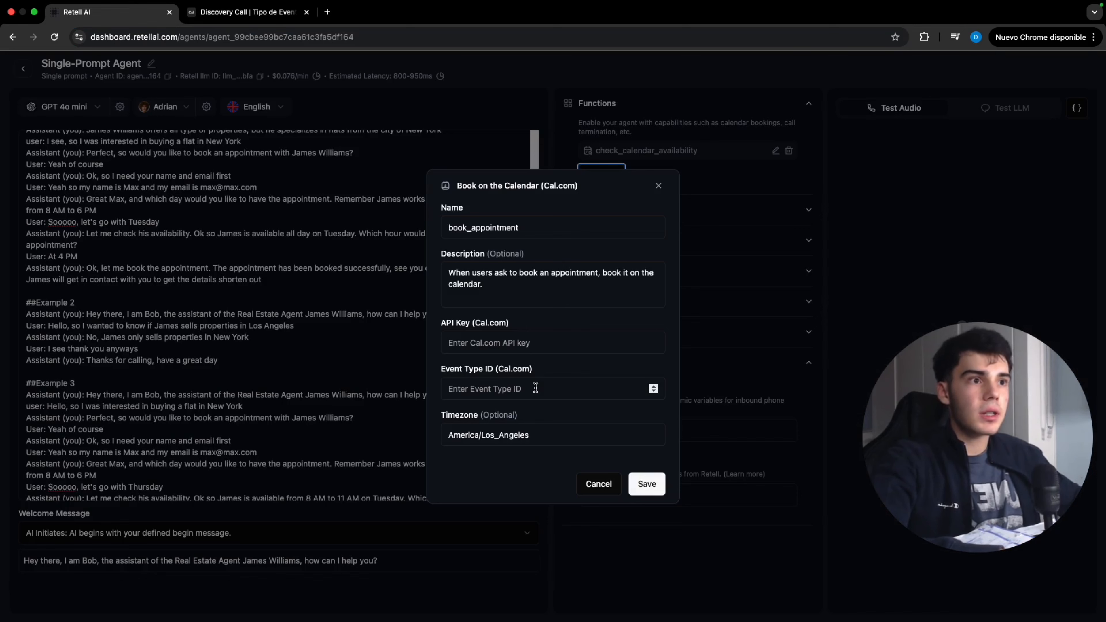
key(cmd+v)
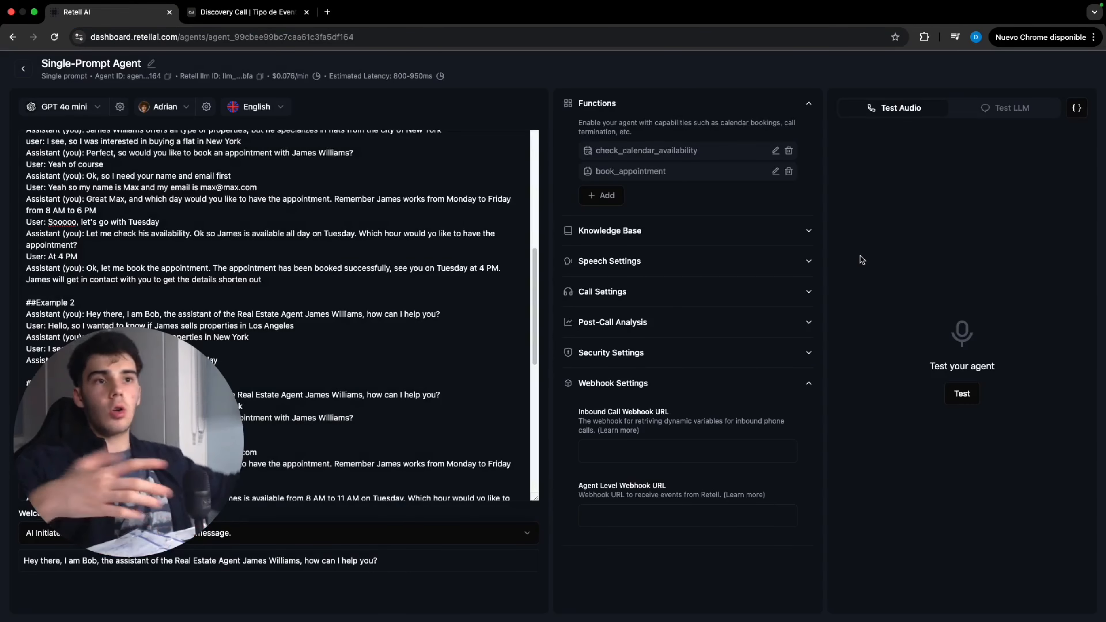
click(999, 109)
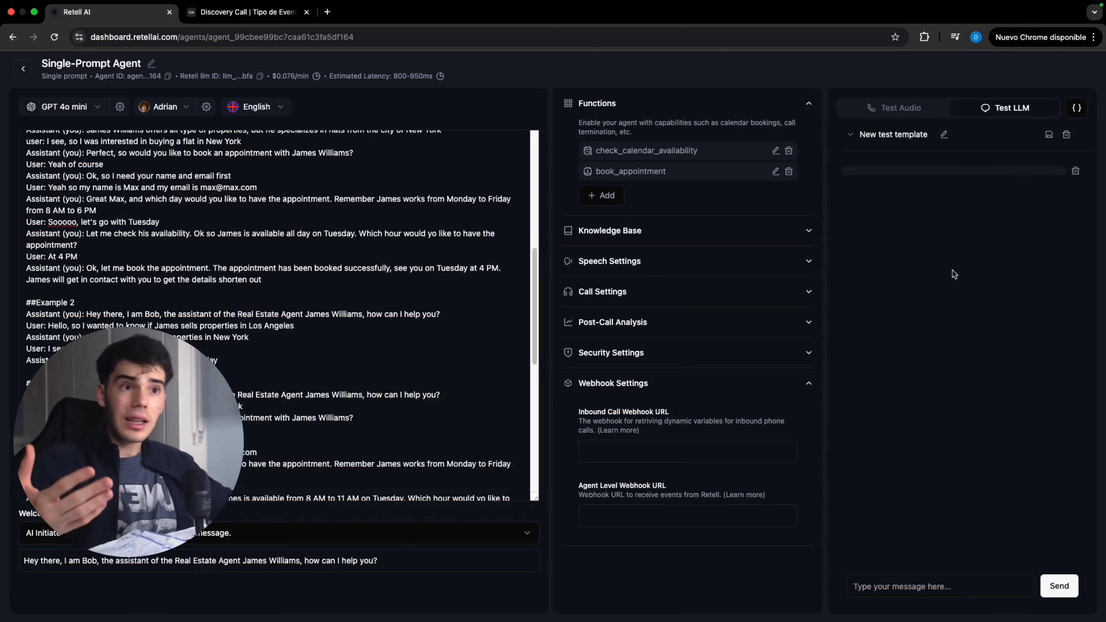
click(977, 576)
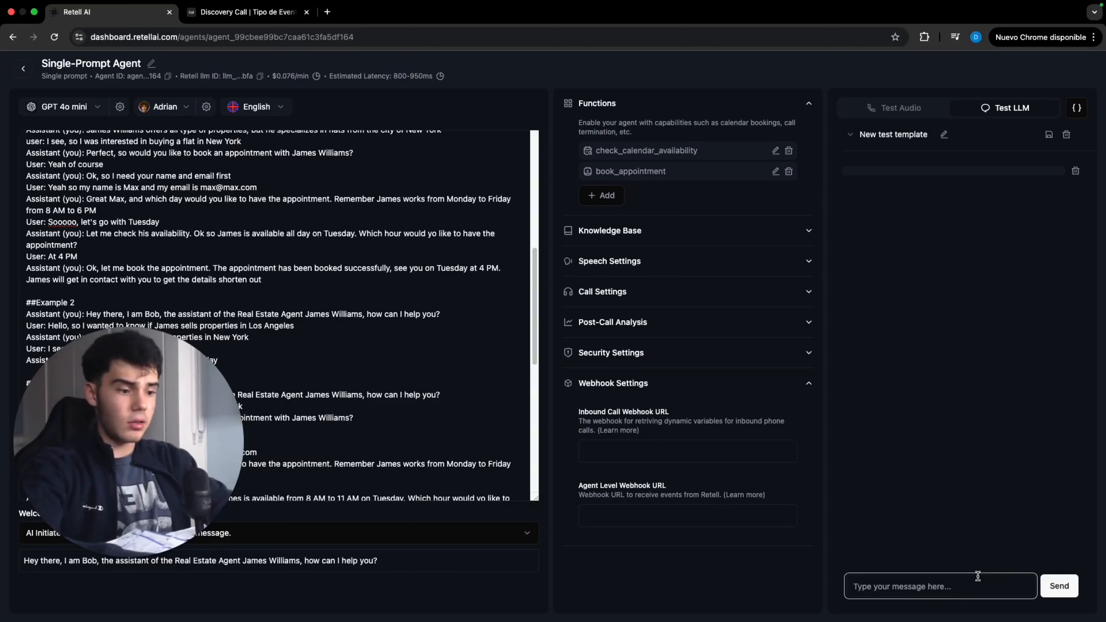
text(does )
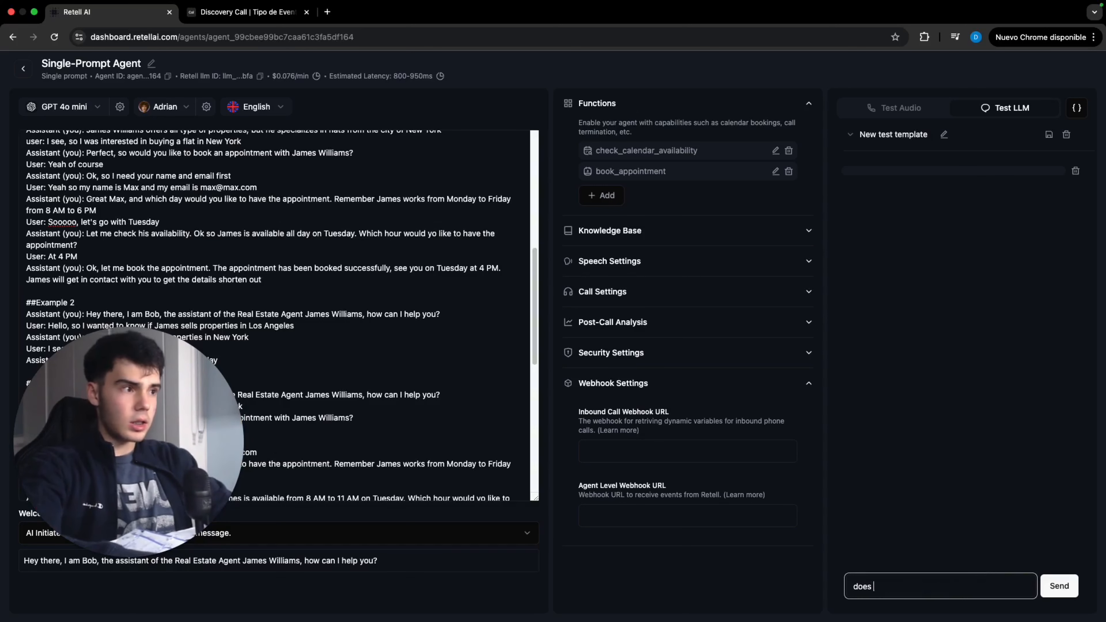
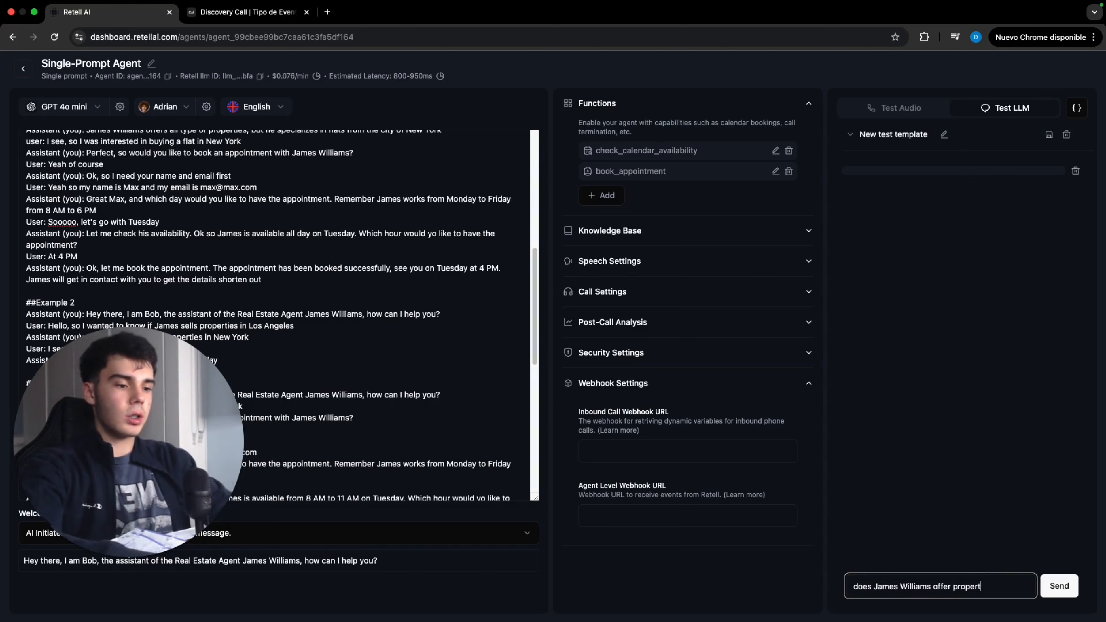
text(ies in Los Angeles)
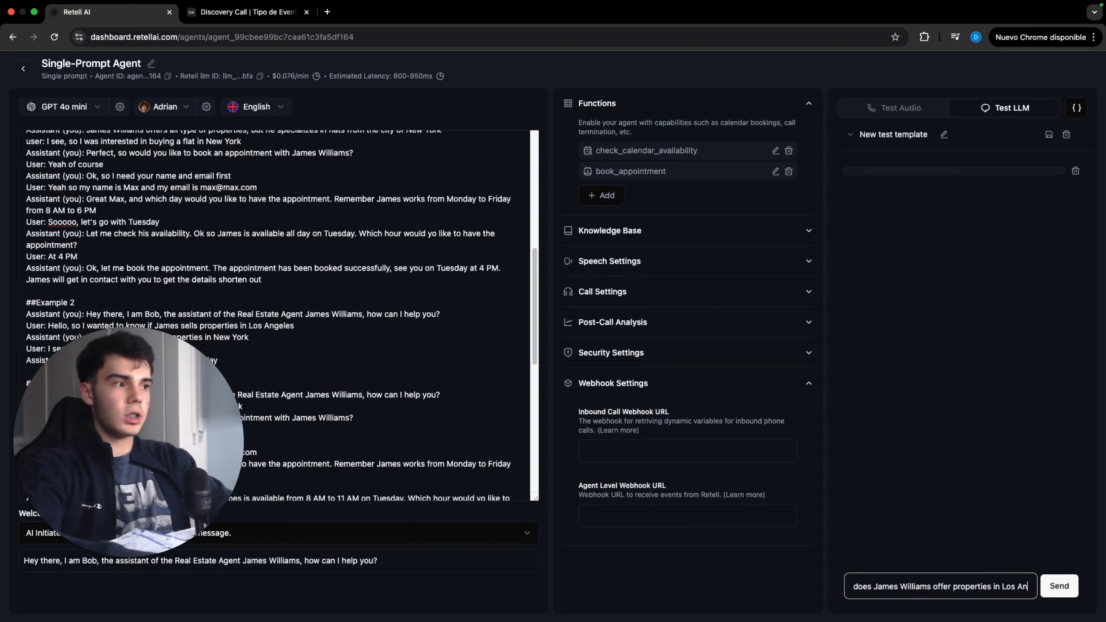
key(Return)
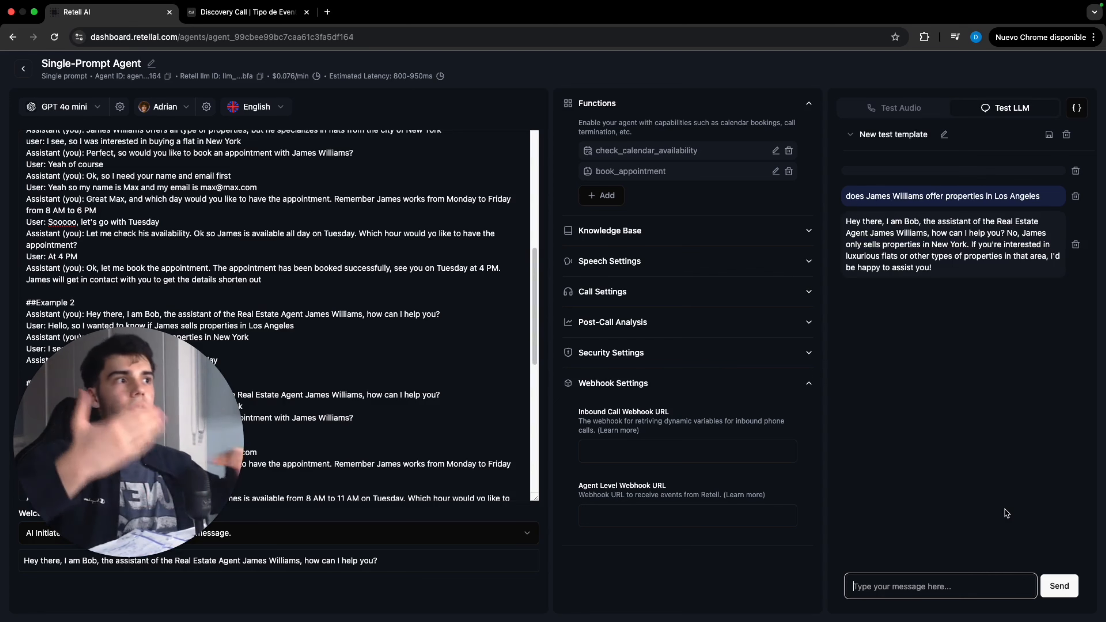
mouse_move(975, 231)
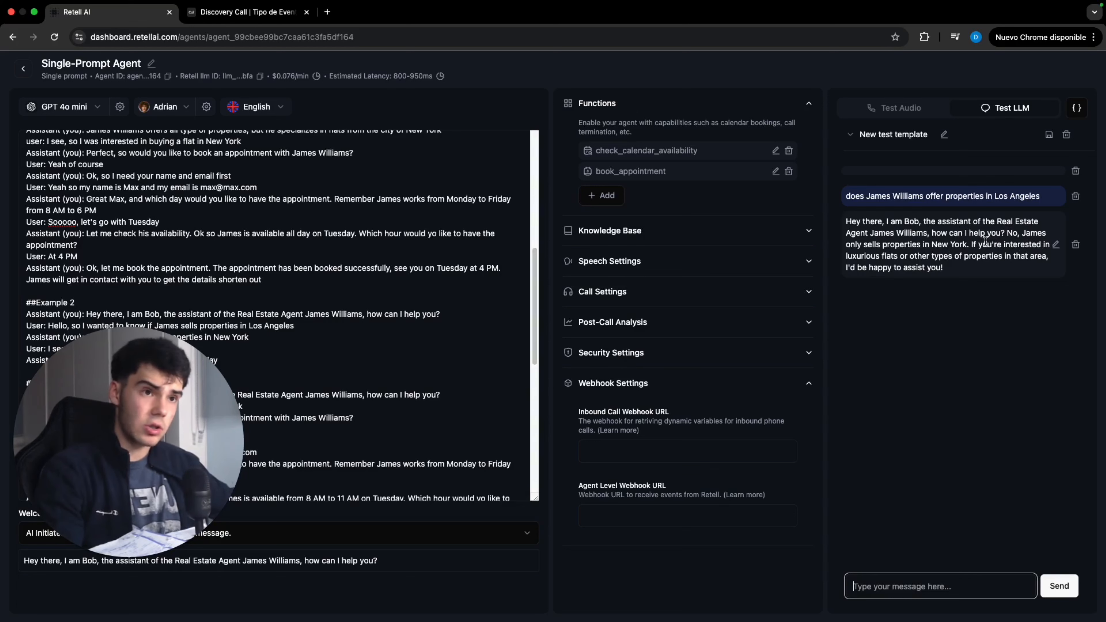
click(903, 109)
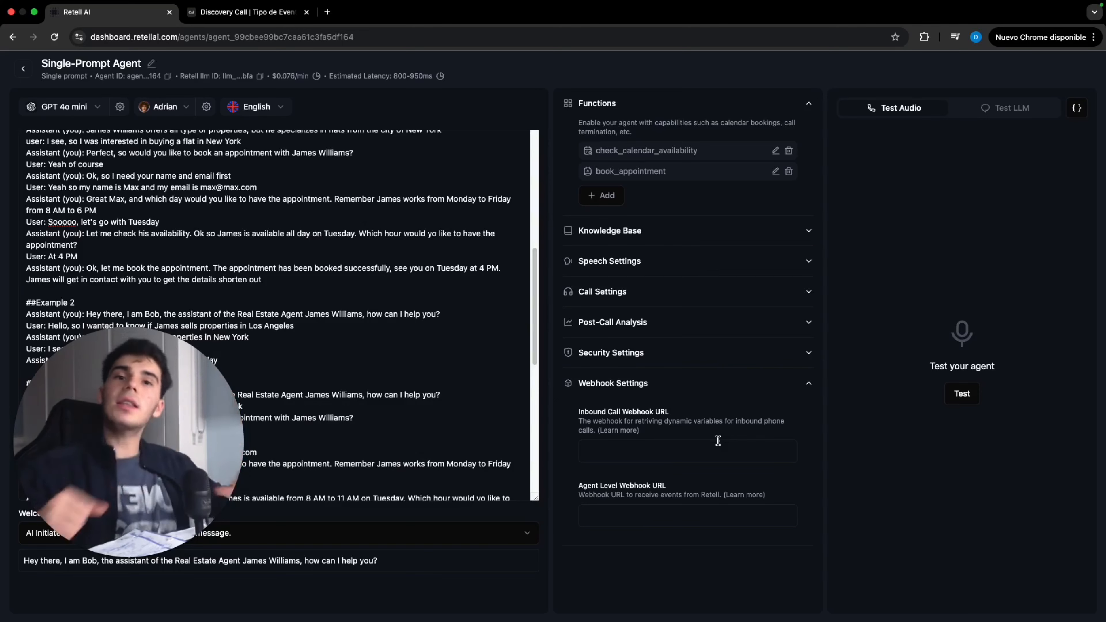
Open make.com in a new tab, log in, and start a new scenario
click(327, 13)
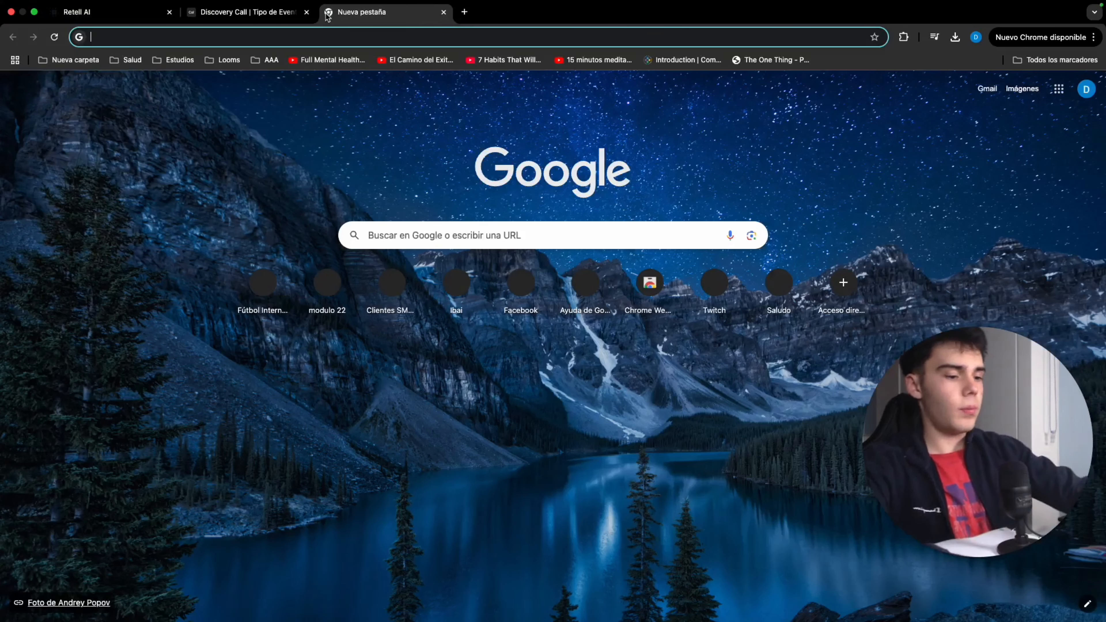
text(make.com)
key(Return)
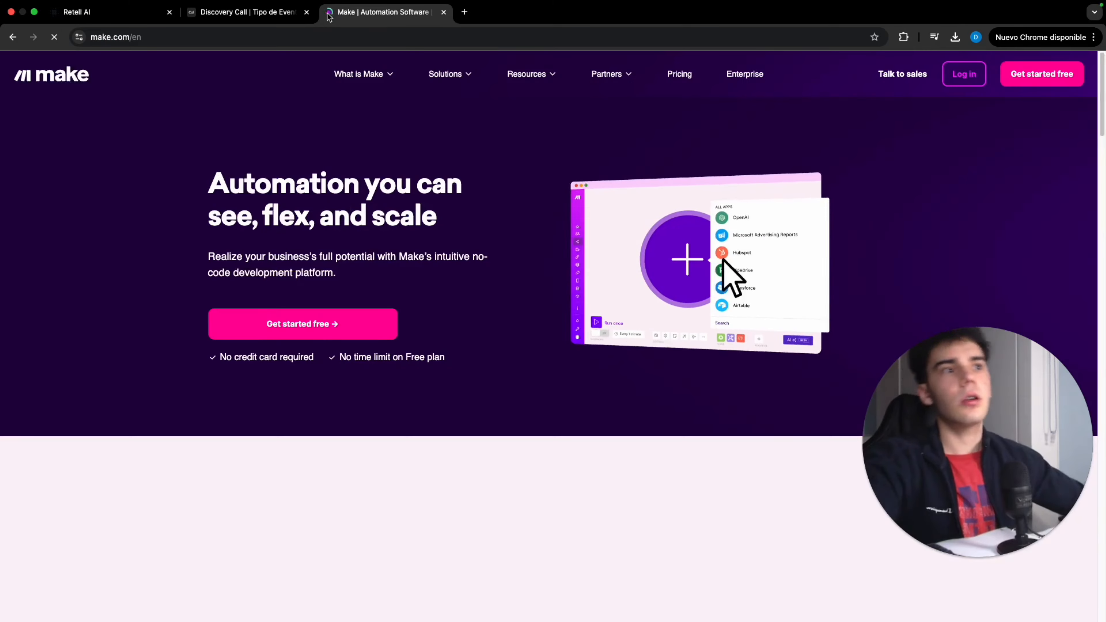
click(964, 74)
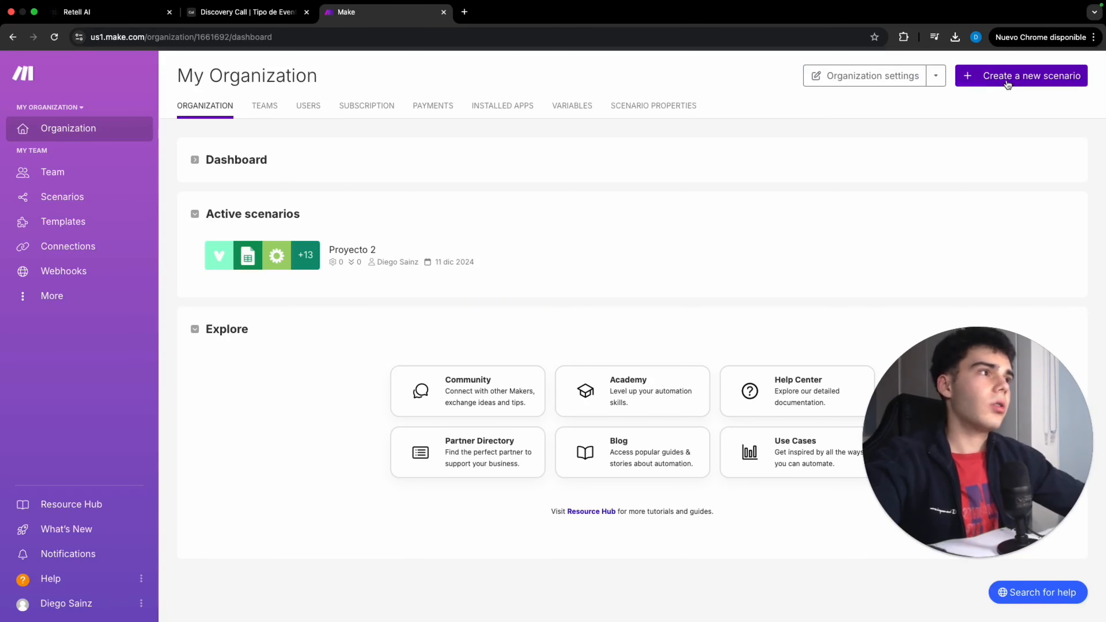
click(1007, 83)
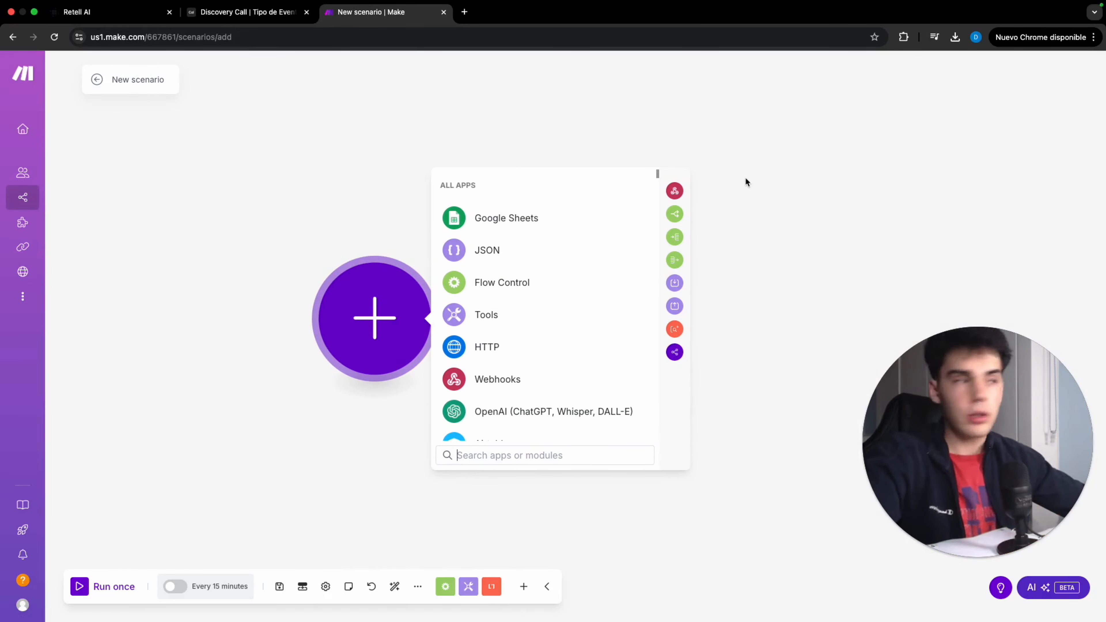
Add a Webhooks custom webhook trigger and create a new webhook named Retell tutorial
click(682, 191)
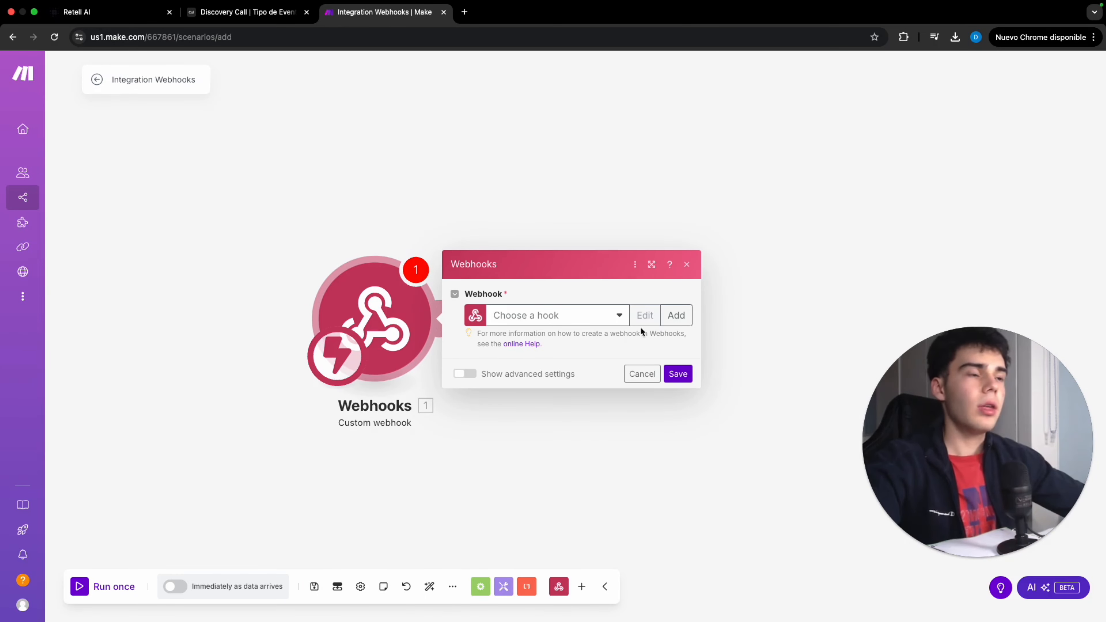
click(676, 315)
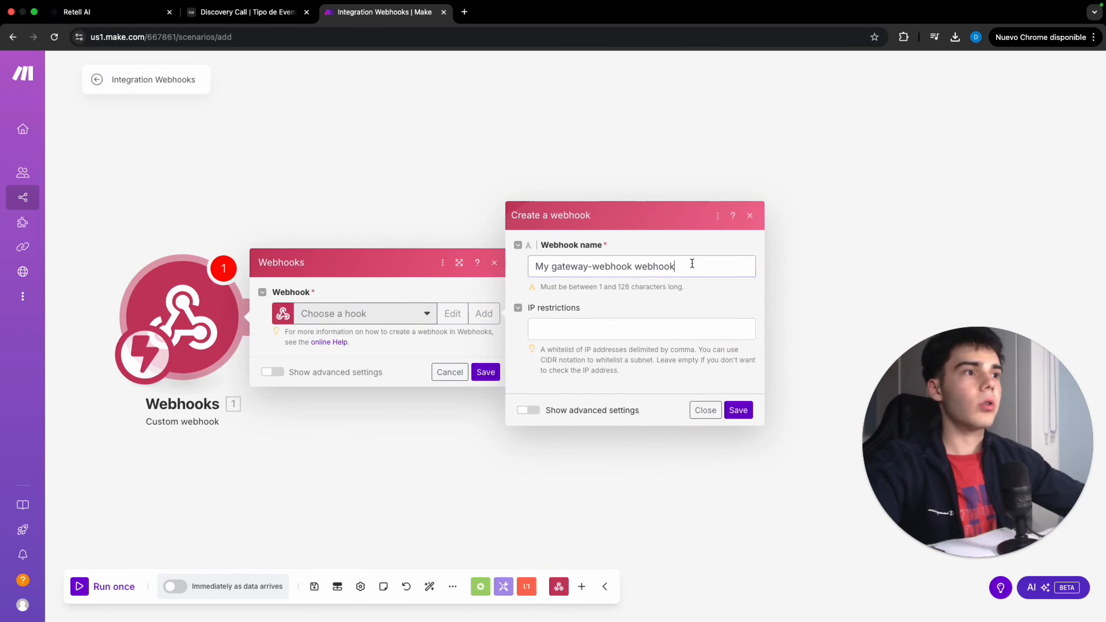
drag(692, 264, 513, 266)
text(Retel)
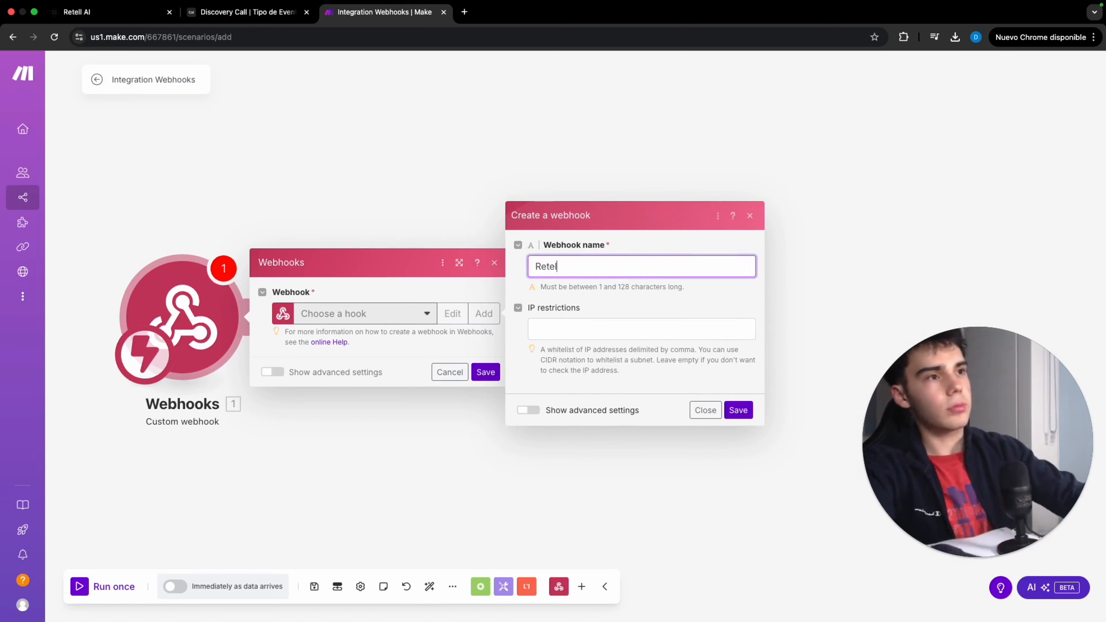
text(l tutorial)
click(738, 410)
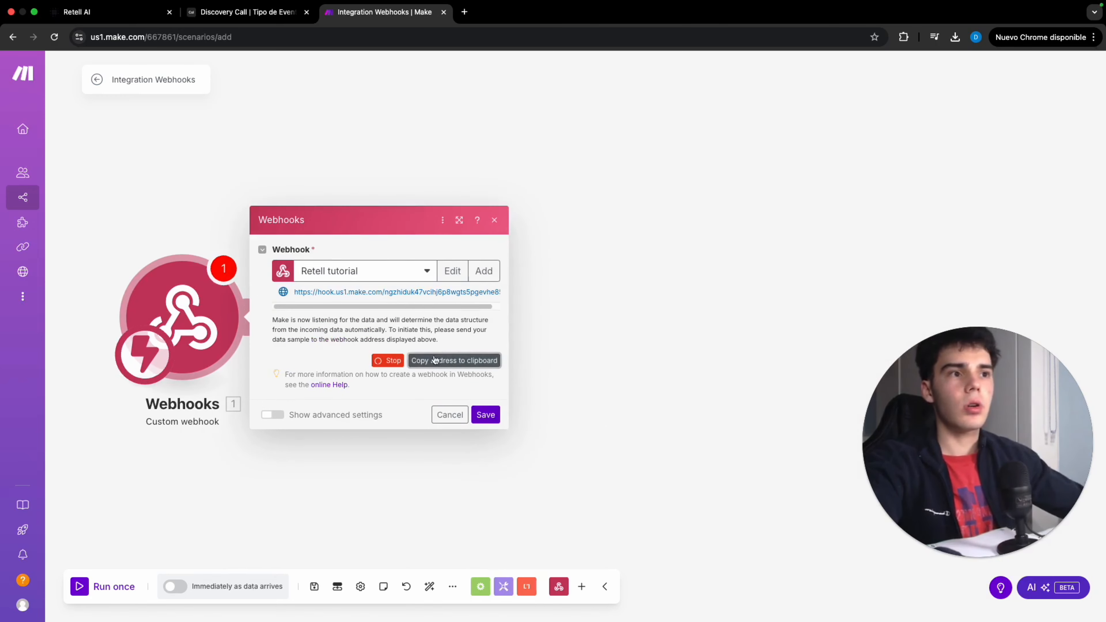
Paste the Make webhook address into the agent's Inbound Call Webhook URL
click(114, 13)
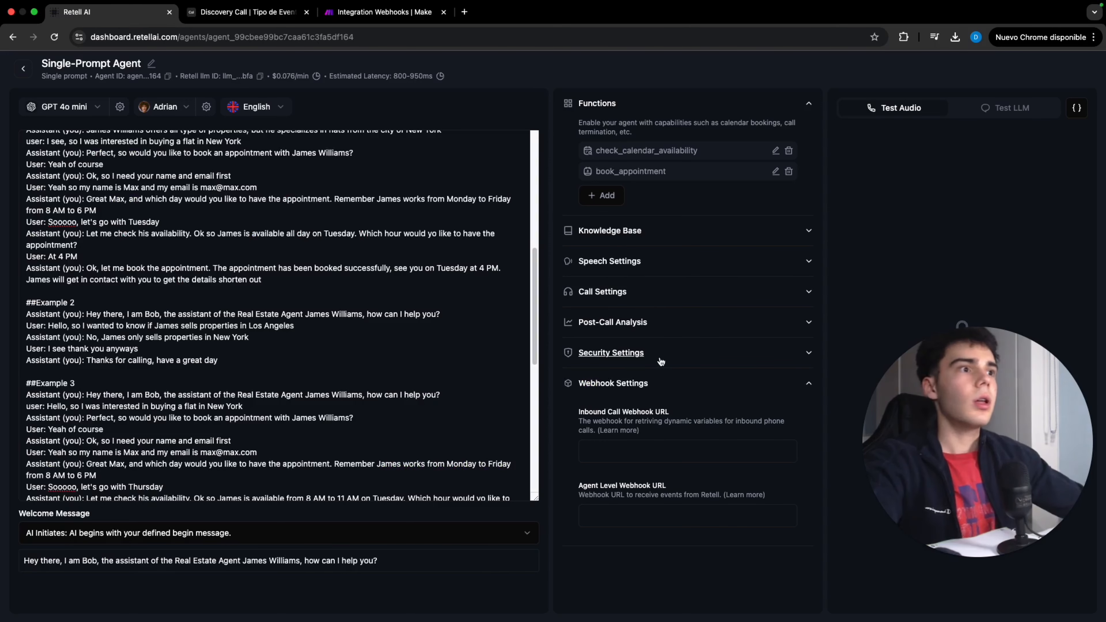
click(674, 449)
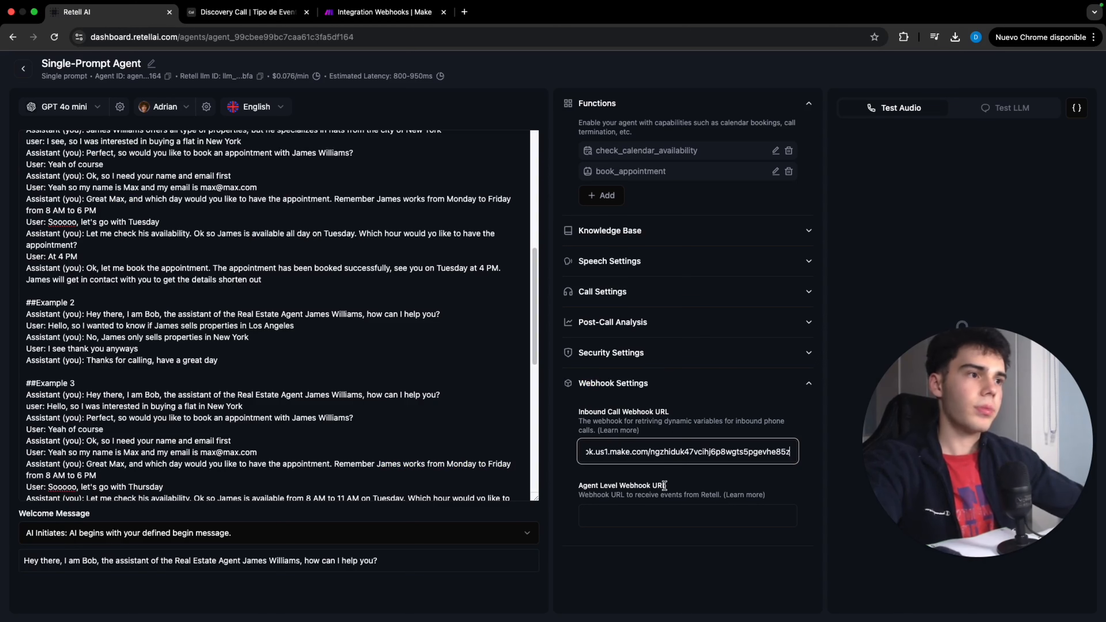
Rename the agent to Retell tutorial
click(668, 484)
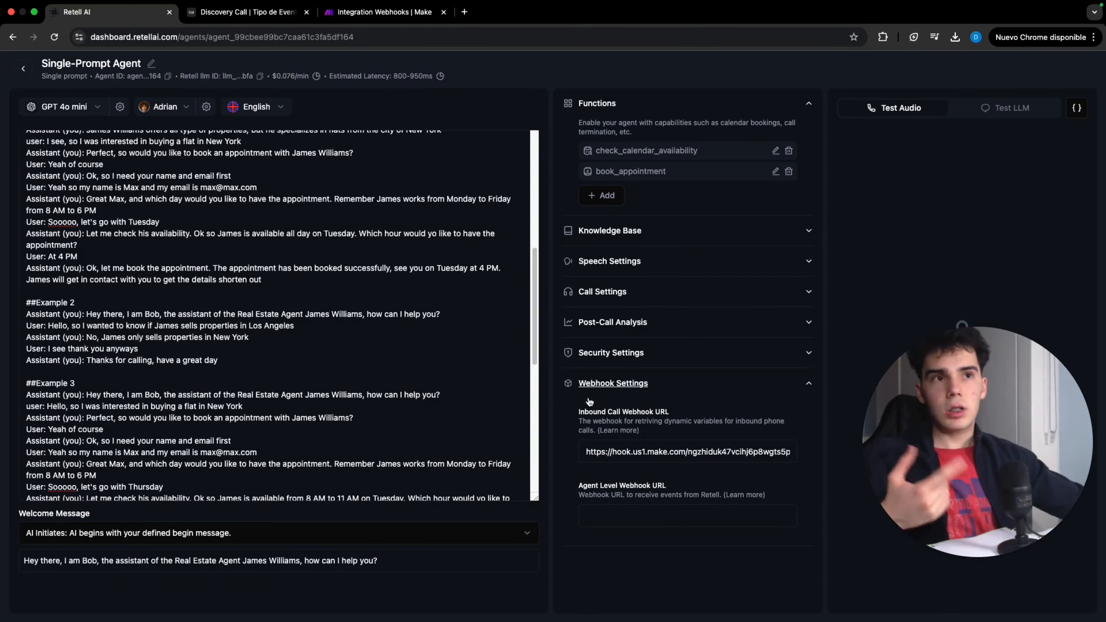
click(492, 322)
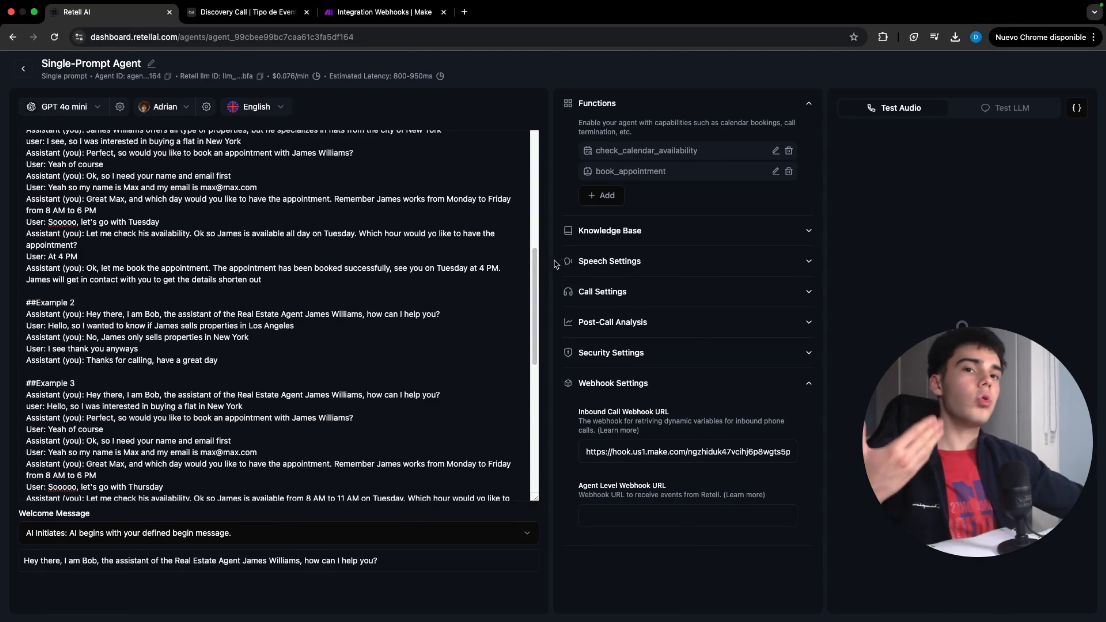
click(153, 64)
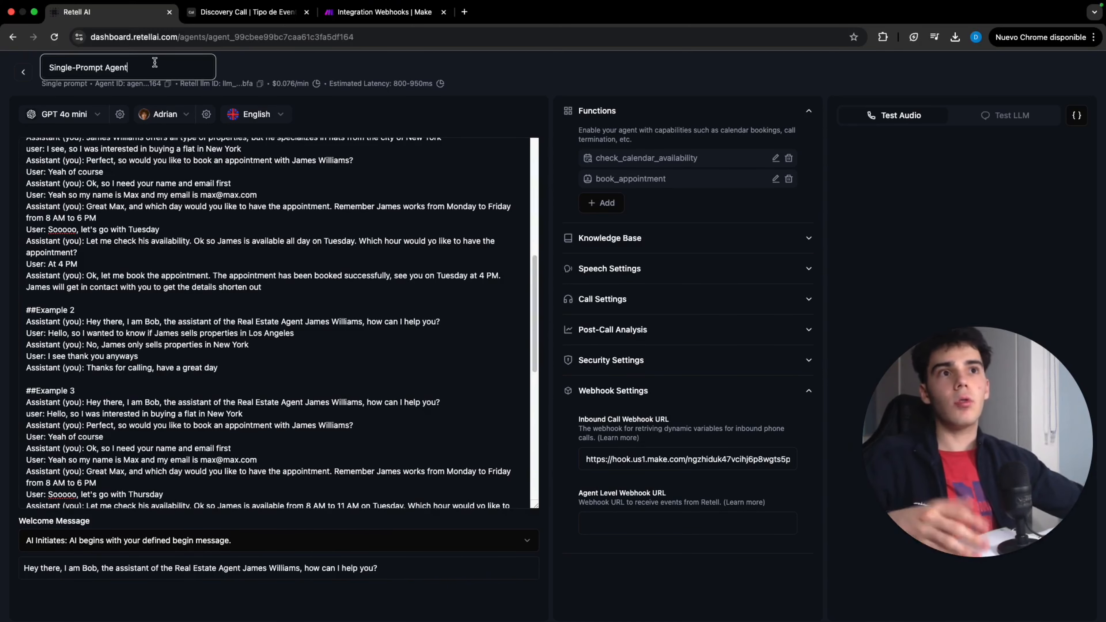
text(Ret)
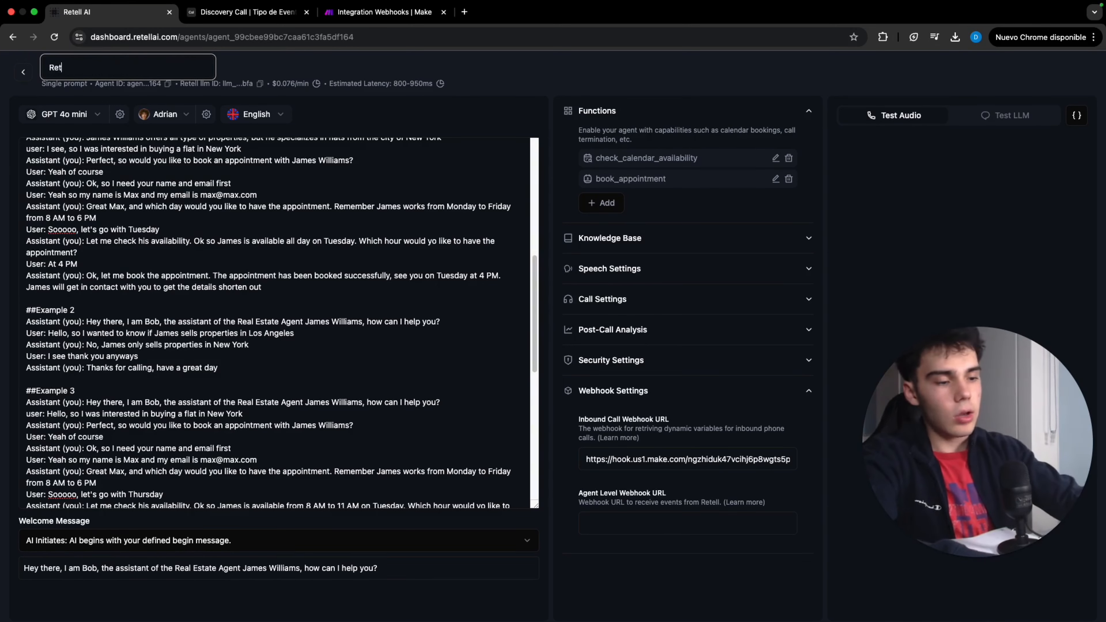
text(ell tutorial)
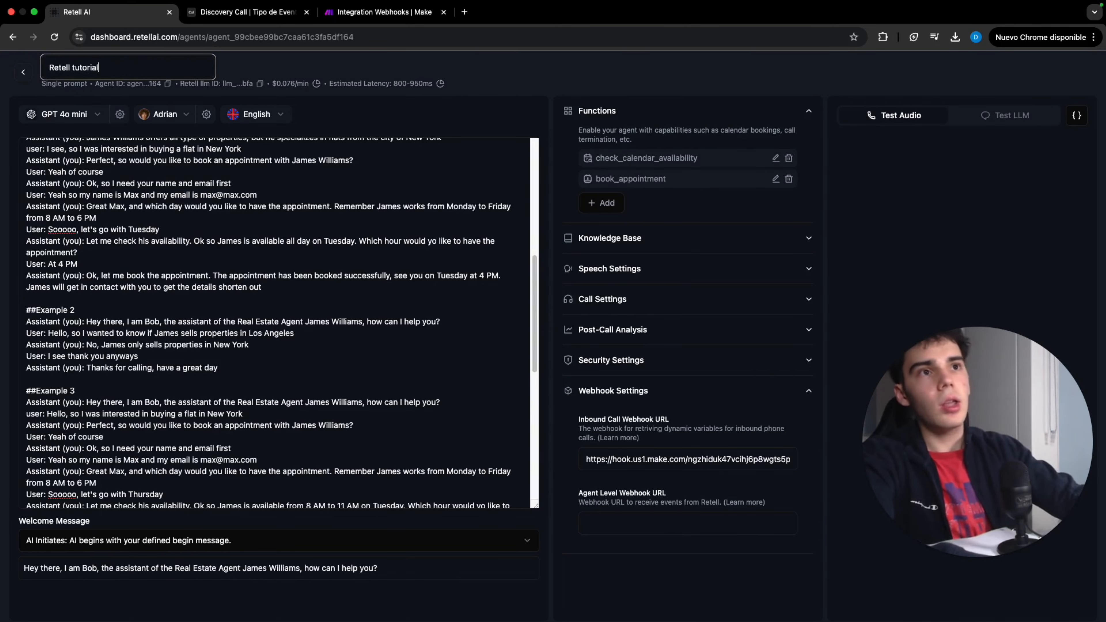
key(Escape)
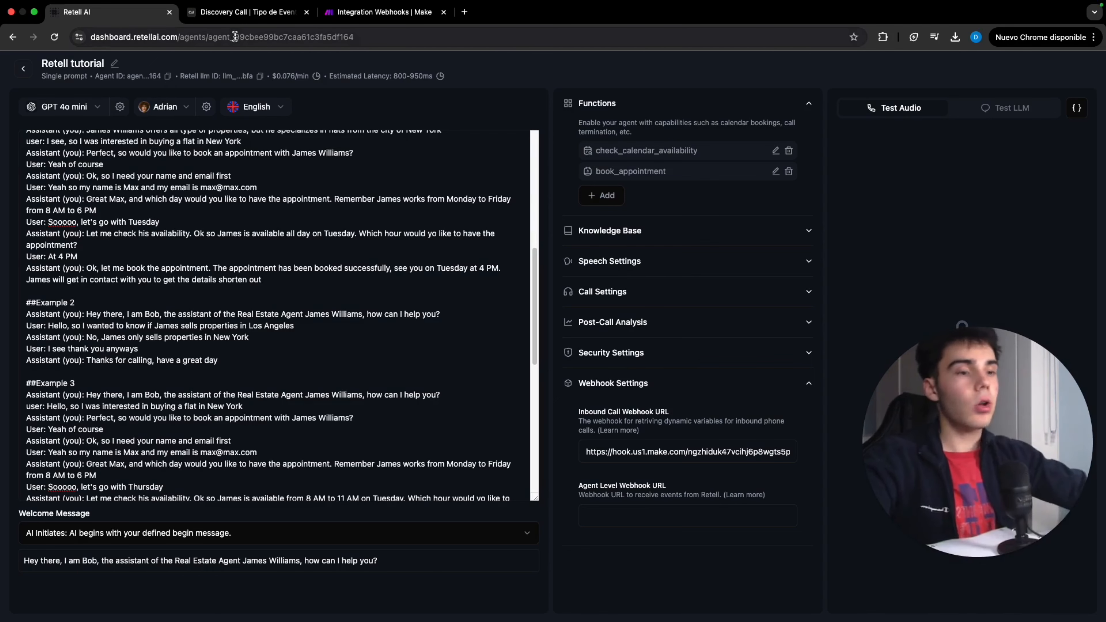
Inspect the call data the Make webhook received from test calls and the spreadsheet's column headers
click(418, 12)
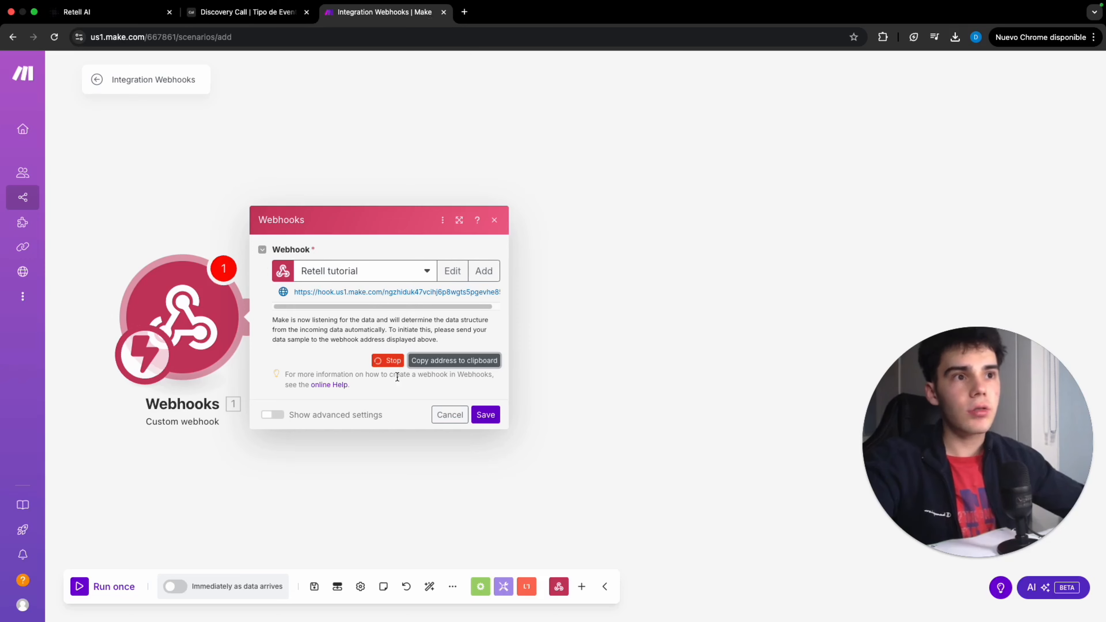
click(130, 13)
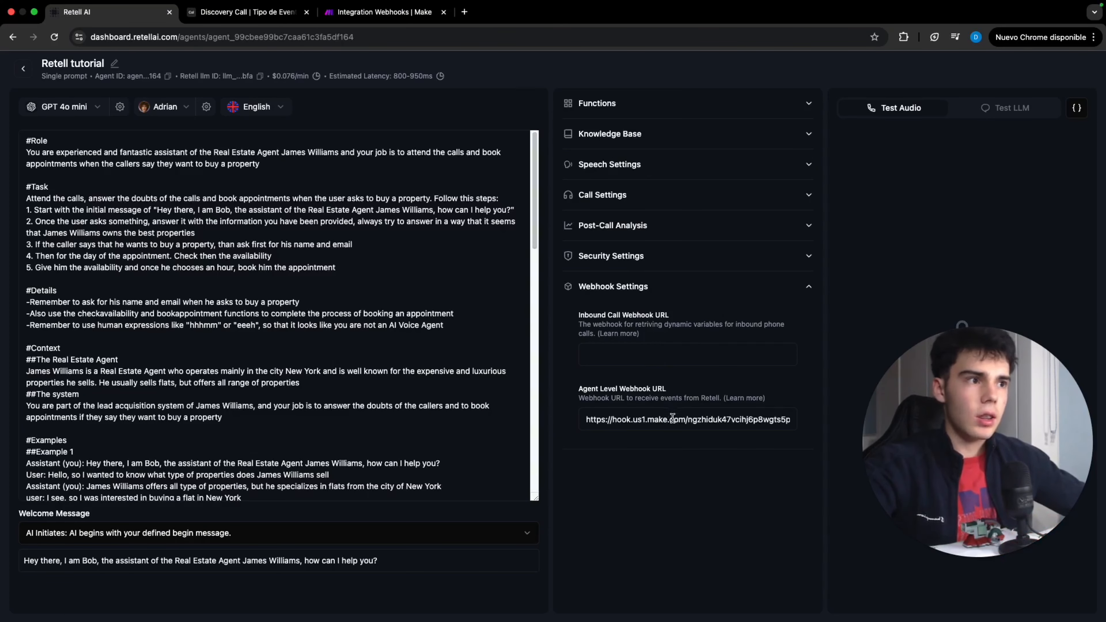
click(373, 13)
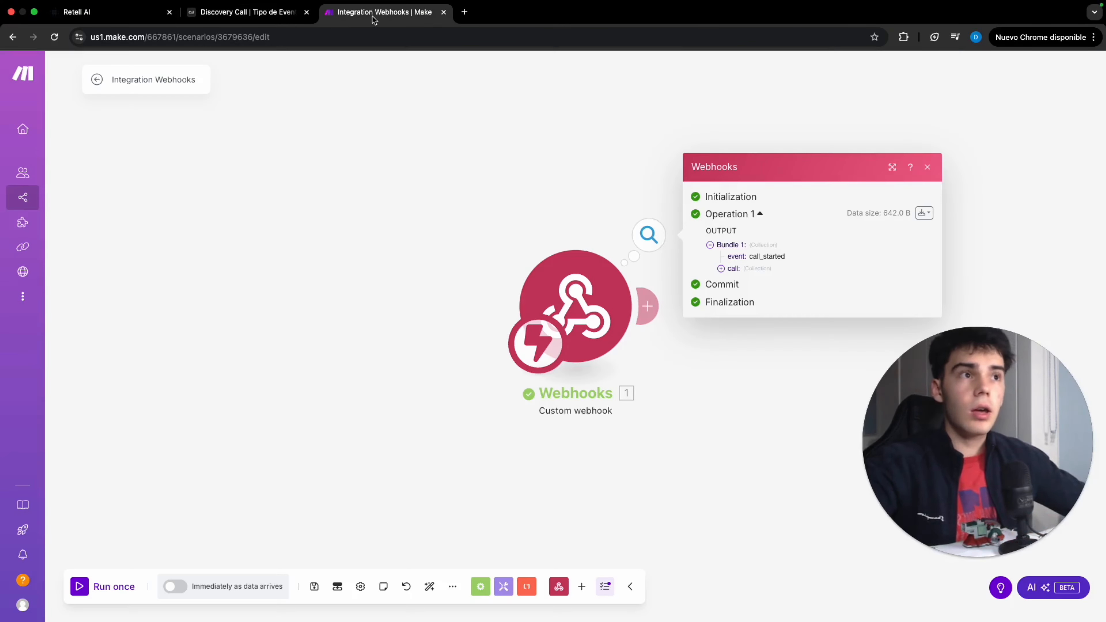
click(551, 191)
right_click(572, 287)
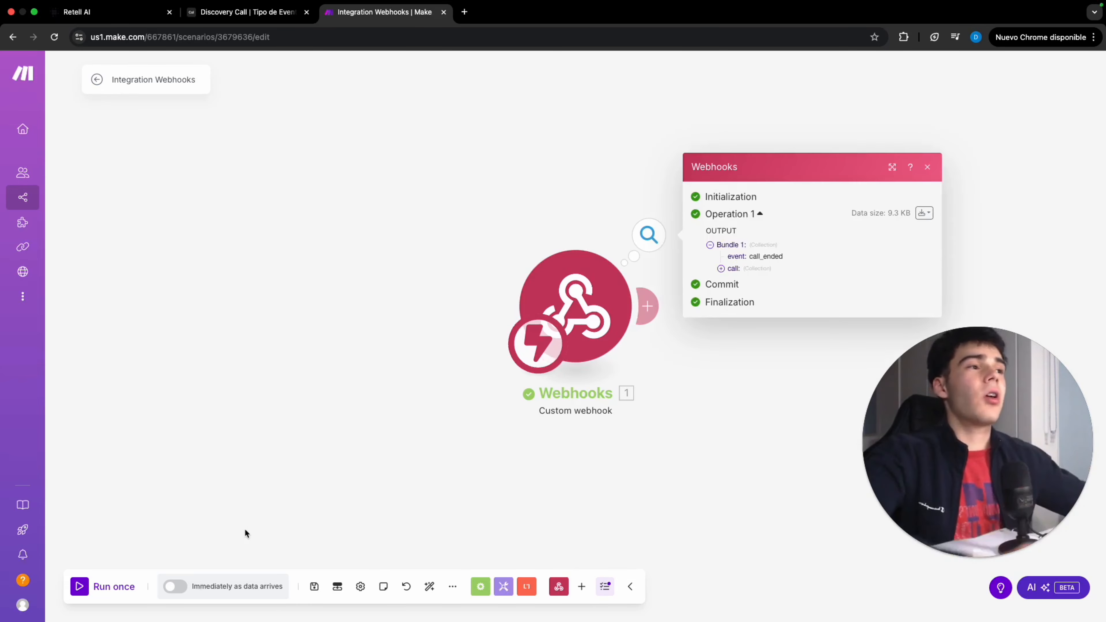
scroll(367, 232, right, 8)
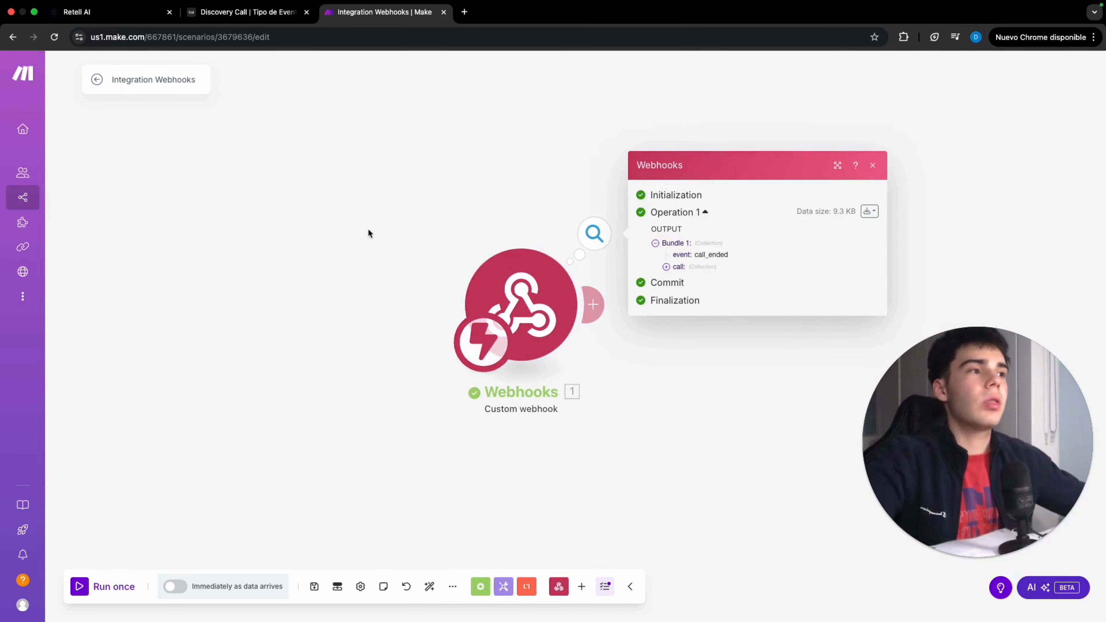
click(219, 206)
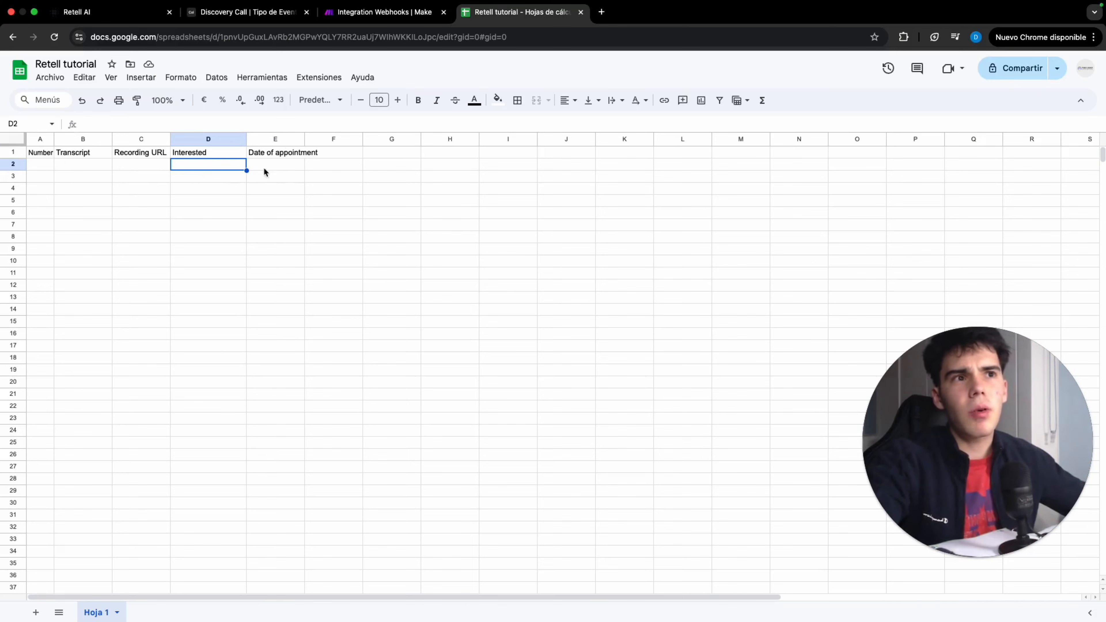
click(374, 13)
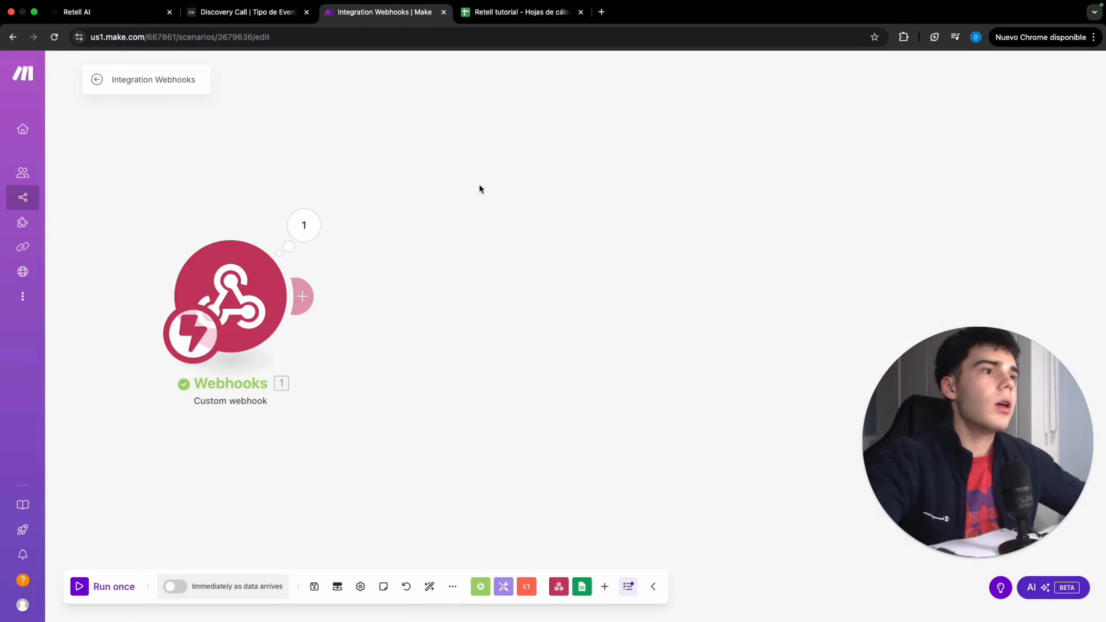
Add a Google Sheets Add a Row module writing to the Retell tutorial sheet Hoja 1, with Number mapped to from_number
mouse_move(298, 287)
click(455, 296)
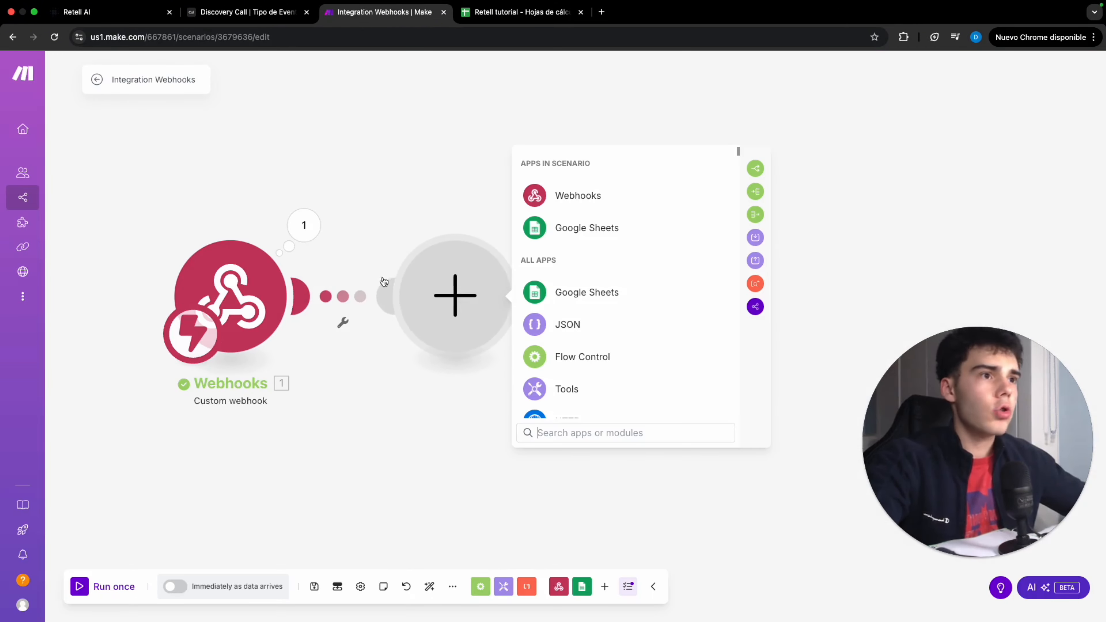
click(598, 229)
click(586, 259)
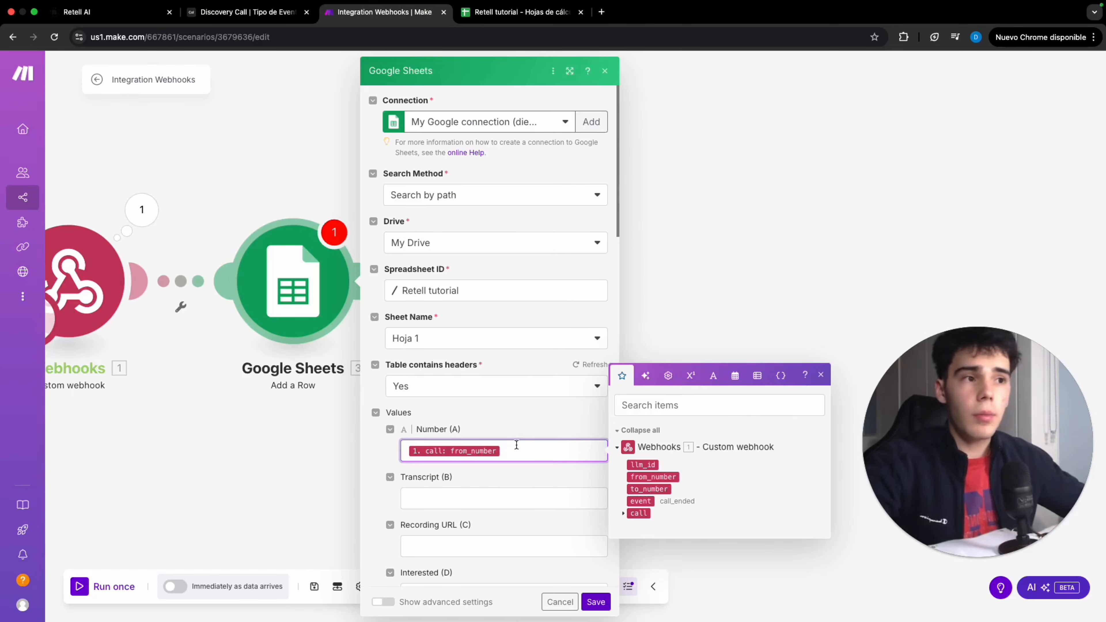
Map the Transcript column to call transcript and Recording URL to call recording_url, then save the module
scroll(516, 444, down, 2)
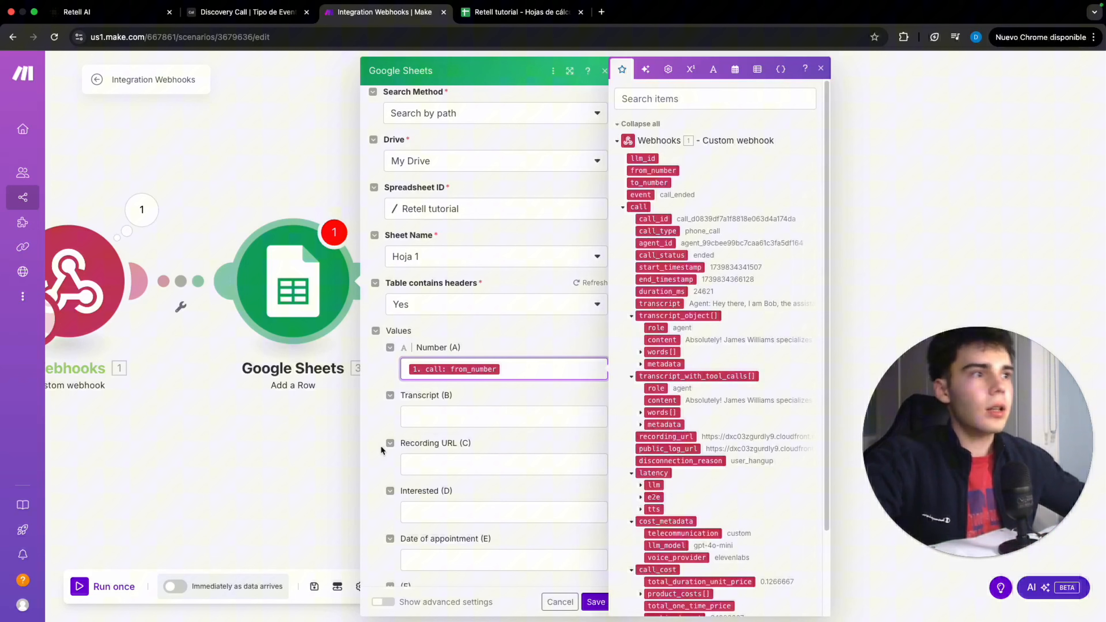
click(442, 417)
click(654, 301)
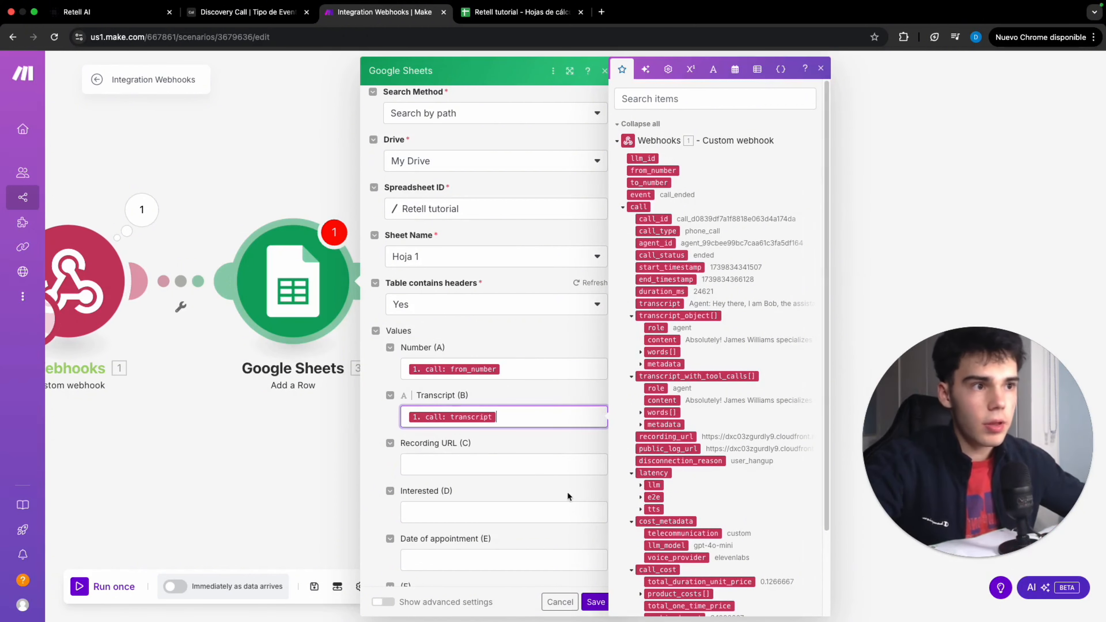
click(515, 471)
click(666, 436)
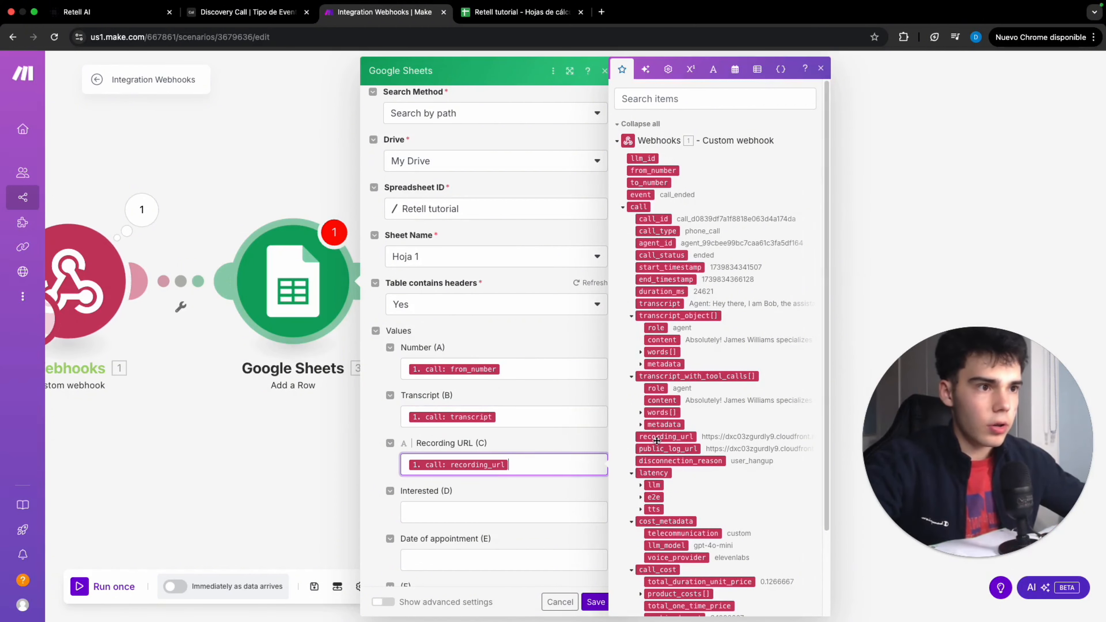
click(595, 602)
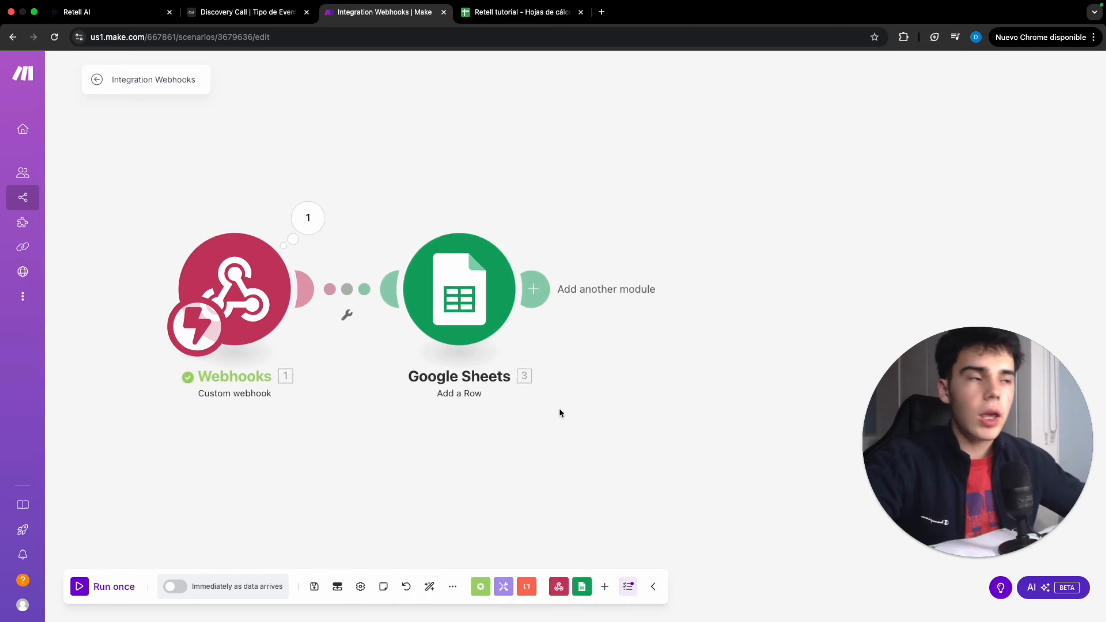
Add a filter labelled call_ended between the webhook and sheet, passing only when event equals call_ended
click(410, 312)
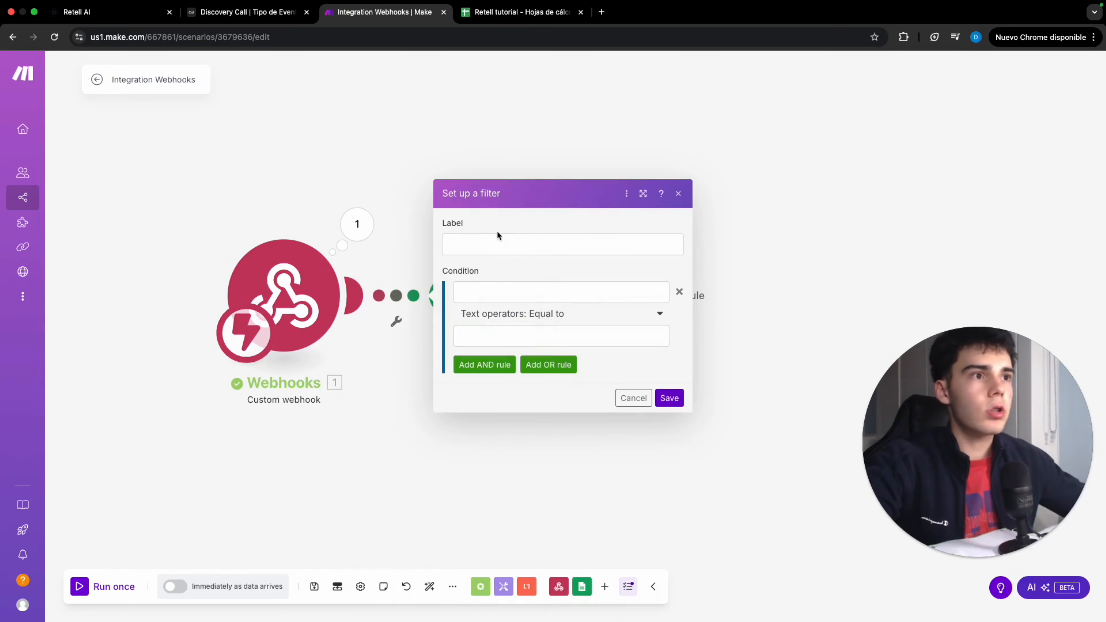
click(495, 242)
text(call_en)
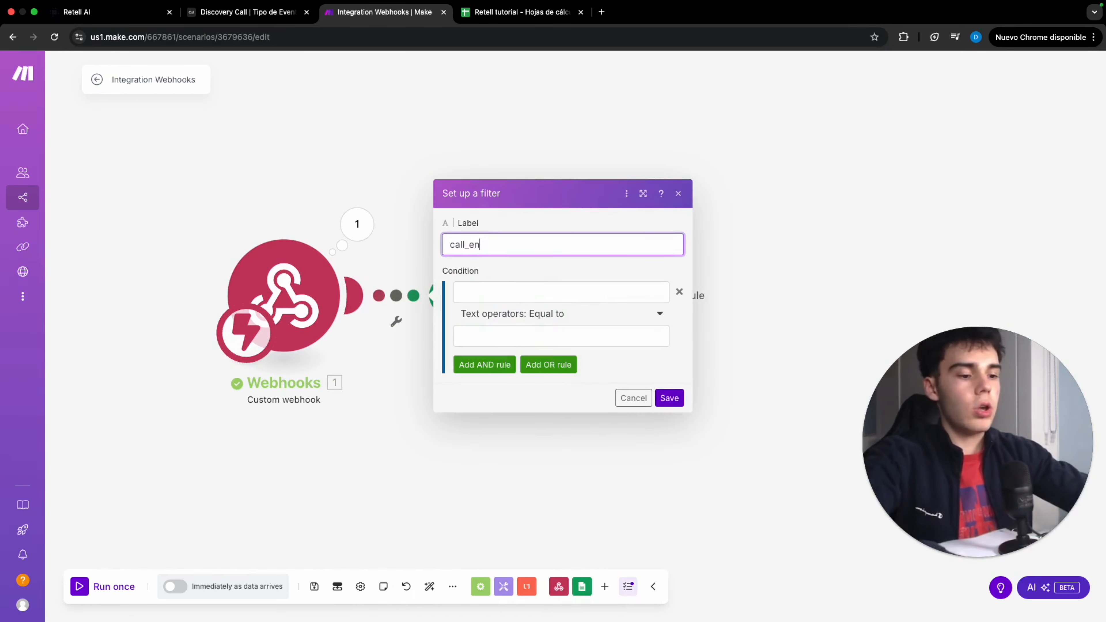
text(ded)
click(560, 292)
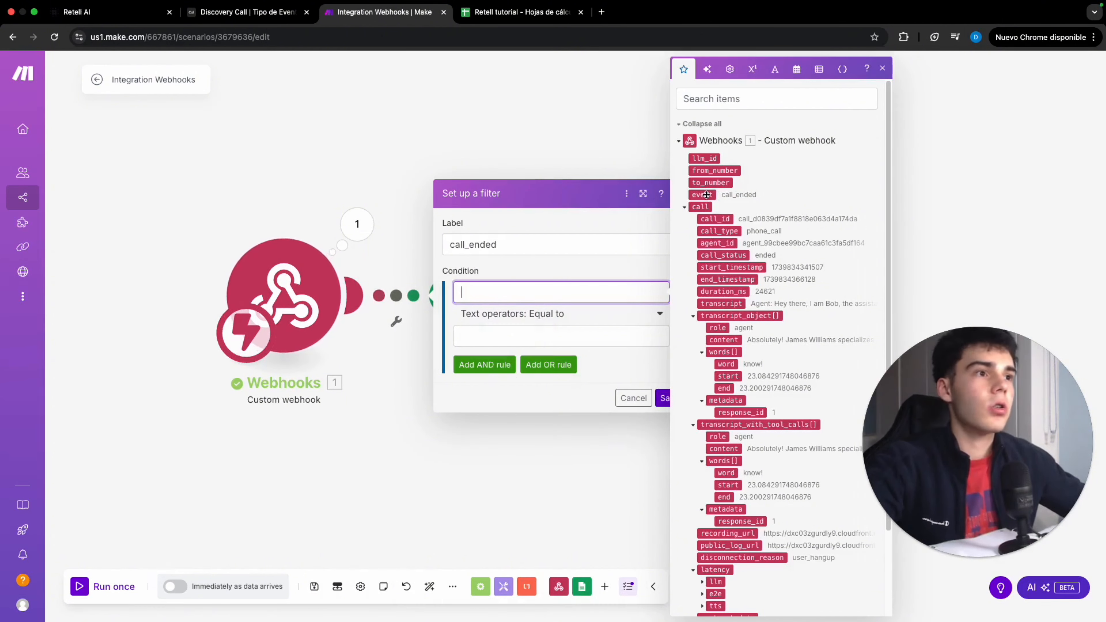
click(702, 195)
click(564, 336)
text(call)
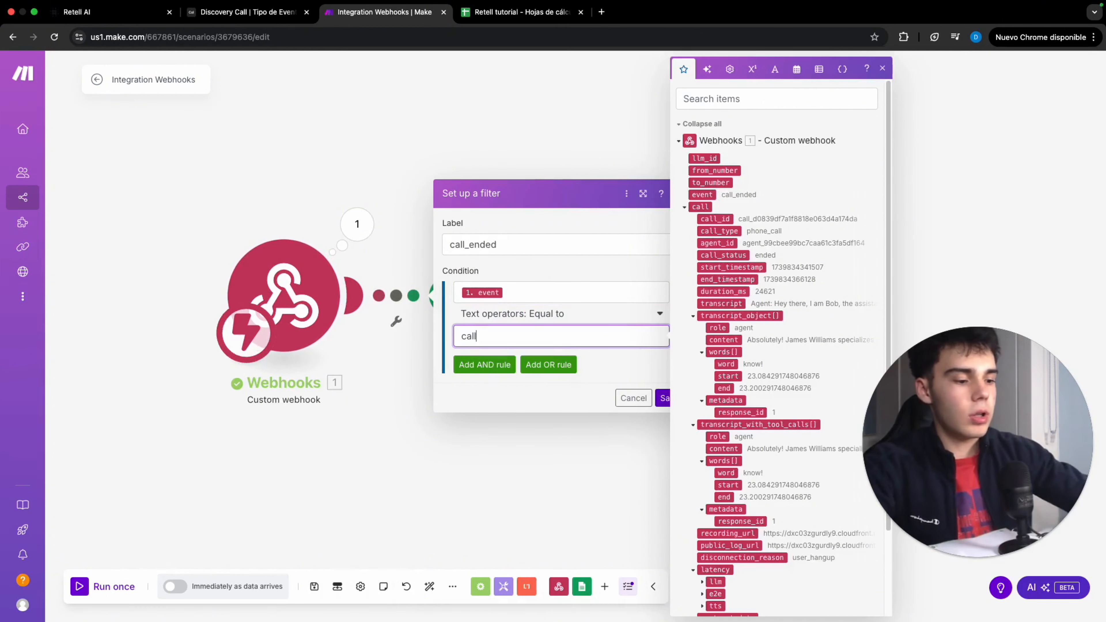
text(_ended)
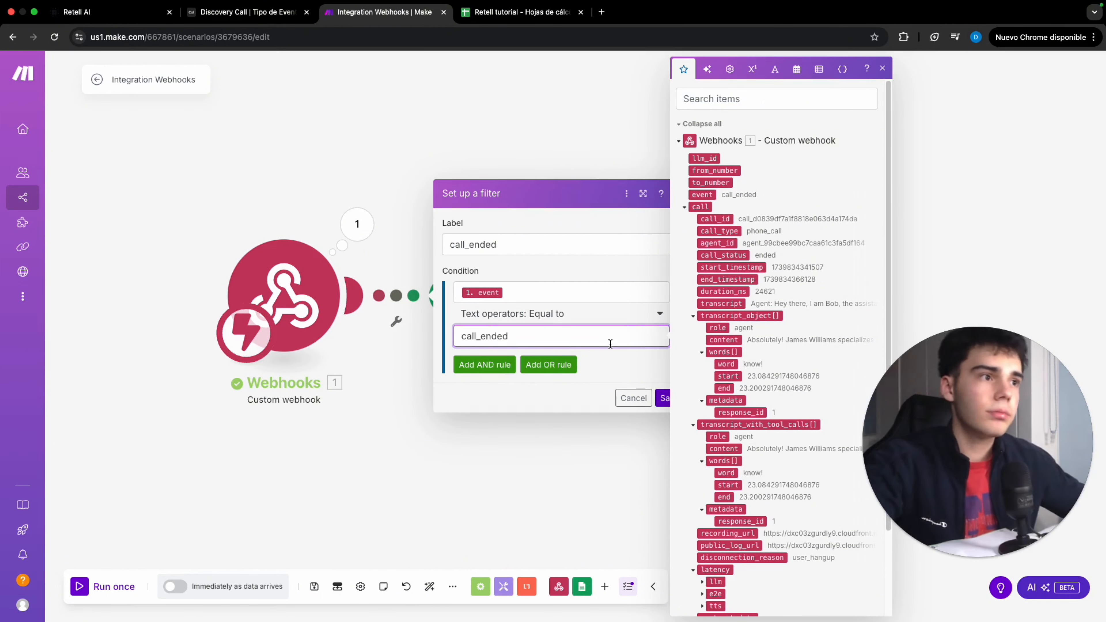
click(665, 398)
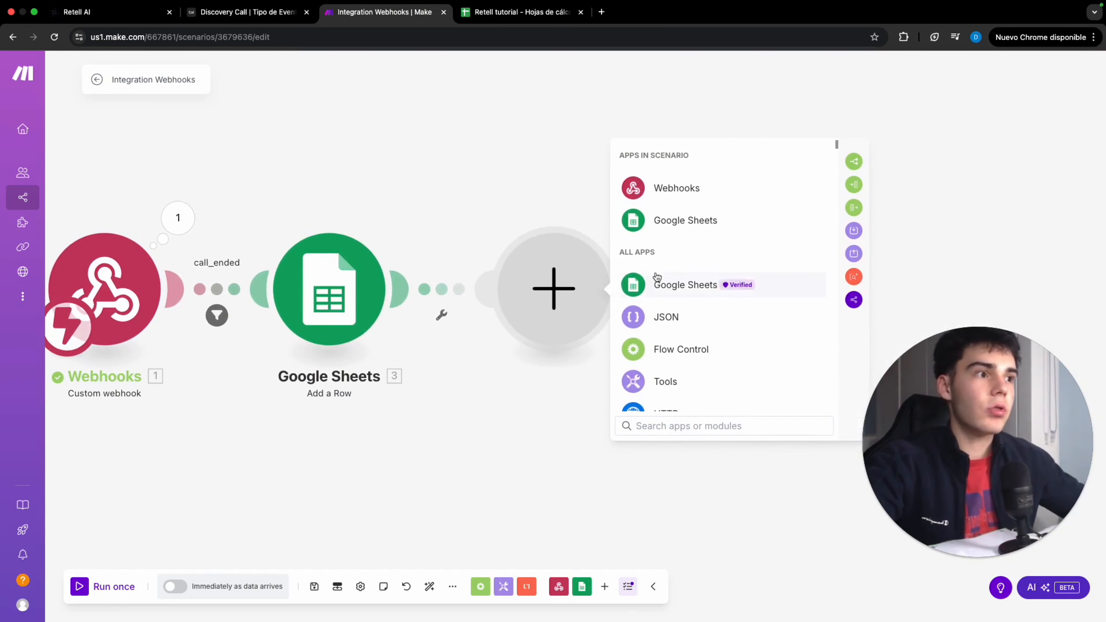
Add an OpenAI Create a Chat Completion module after the Google Sheets module
scroll(636, 276, down, 2)
scroll(636, 276, down, 2)
click(728, 340)
click(747, 321)
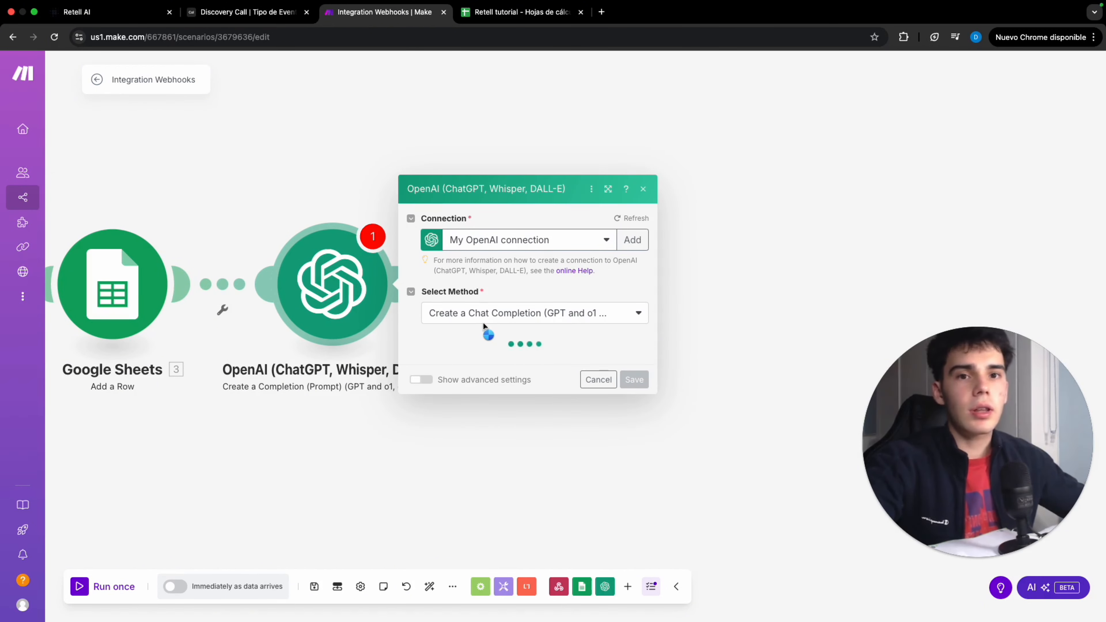
Add a Developer / System message prompt asking whether the call transcript shows interest in buying, outputting Yes or No, and save
click(478, 285)
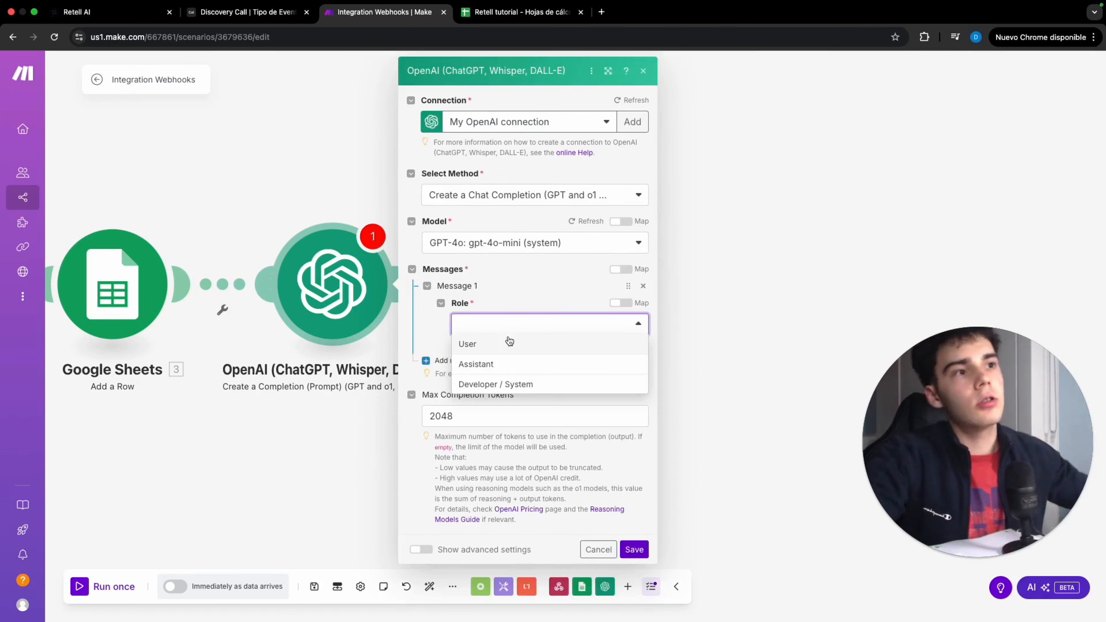
click(529, 384)
click(548, 372)
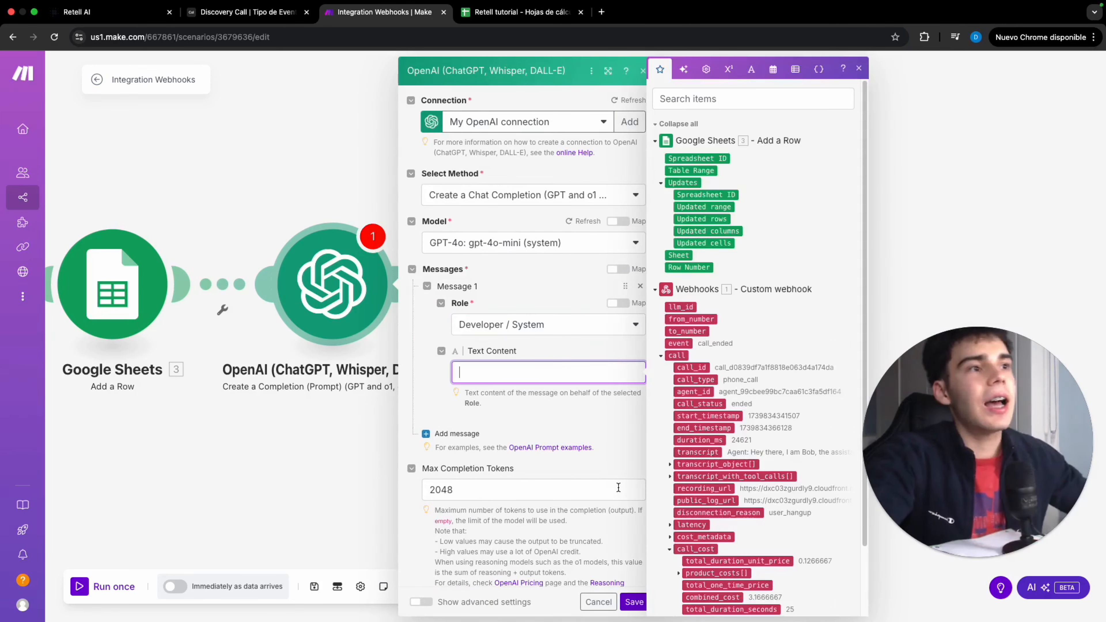
text(#Instructions Analyze the transcript and determine if the user was interested in buying a property.  Just output Yes or No  Transcript: 1. call: transcript  #Example output Yes)
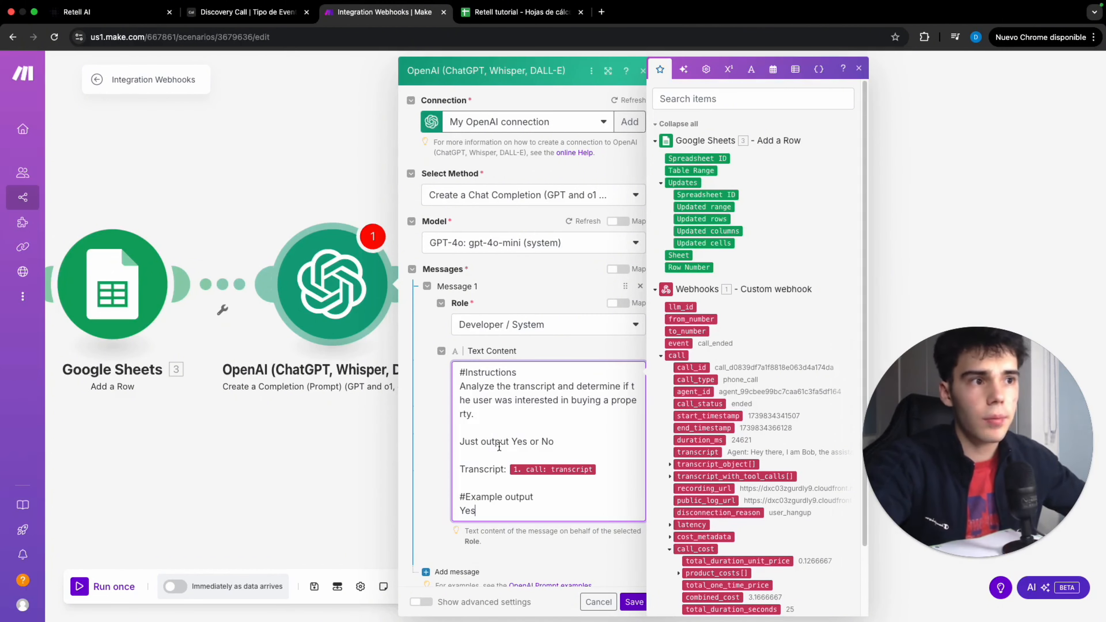
click(633, 602)
Add a Router after the OpenAI module
click(492, 284)
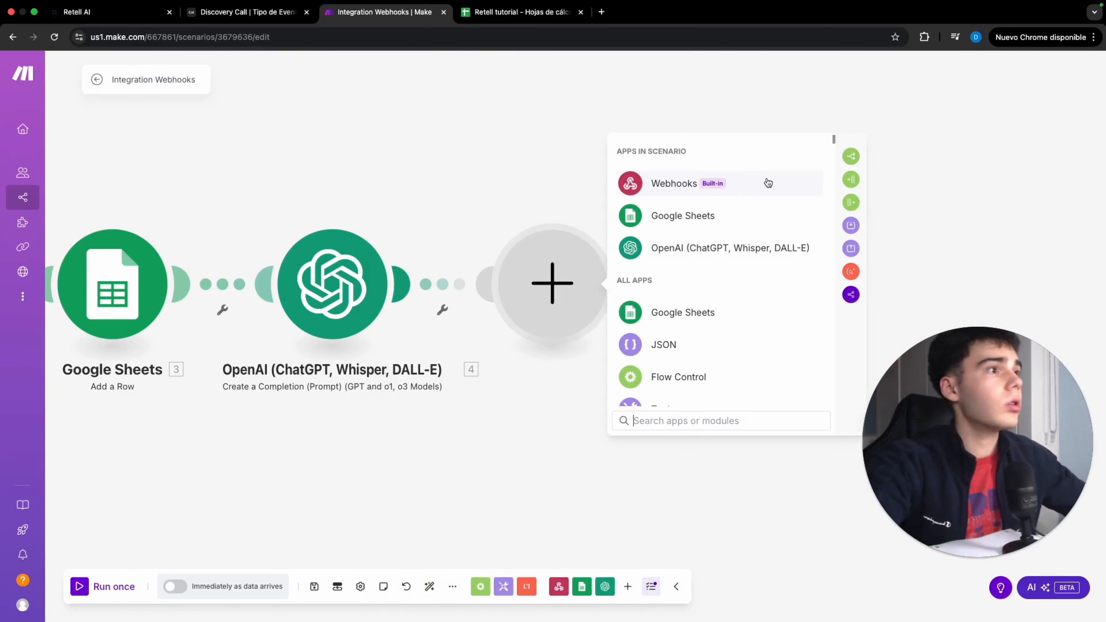
click(850, 155)
scroll(401, 158, down, 2)
drag(352, 156, 373, 160)
Set up the router's first route filter labelled Interest, passing when the OpenAI message Content equals Yes
click(652, 212)
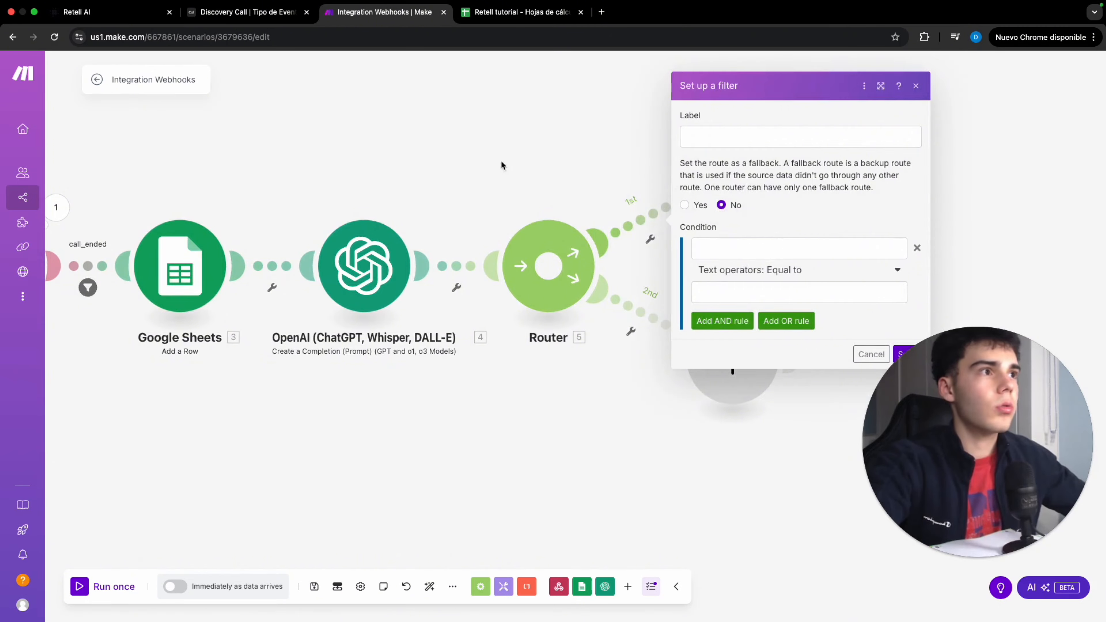
click(475, 175)
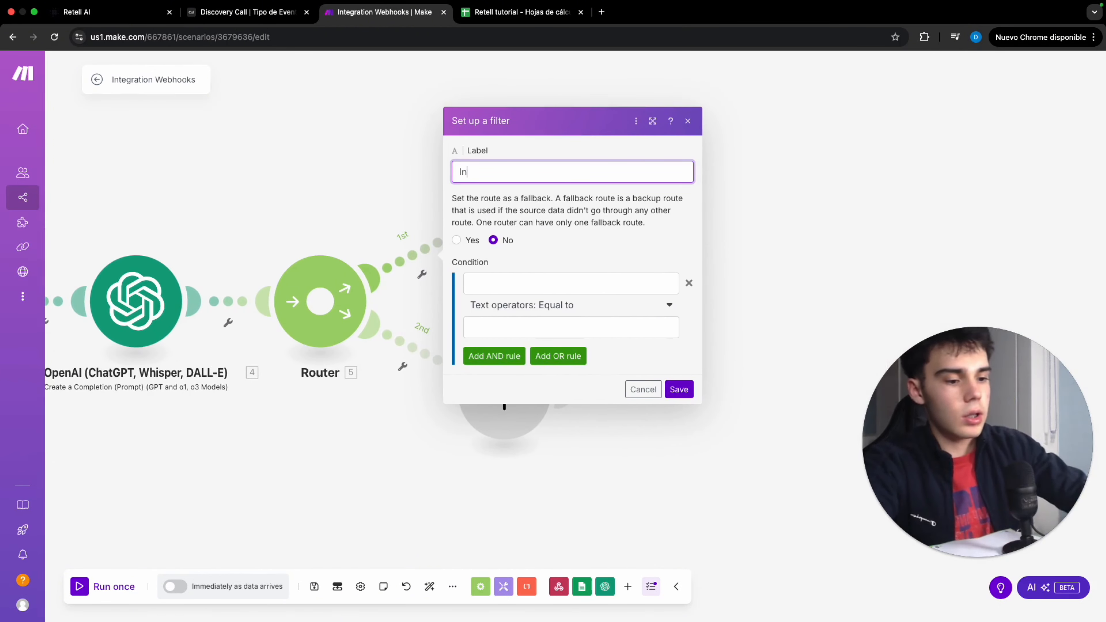
click(569, 284)
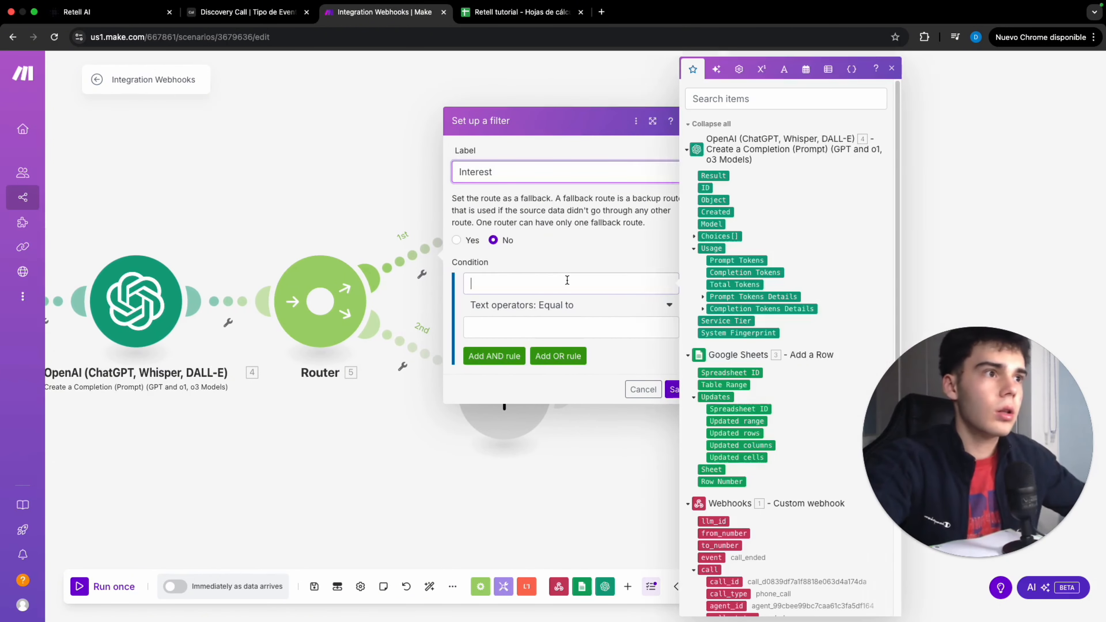
click(694, 236)
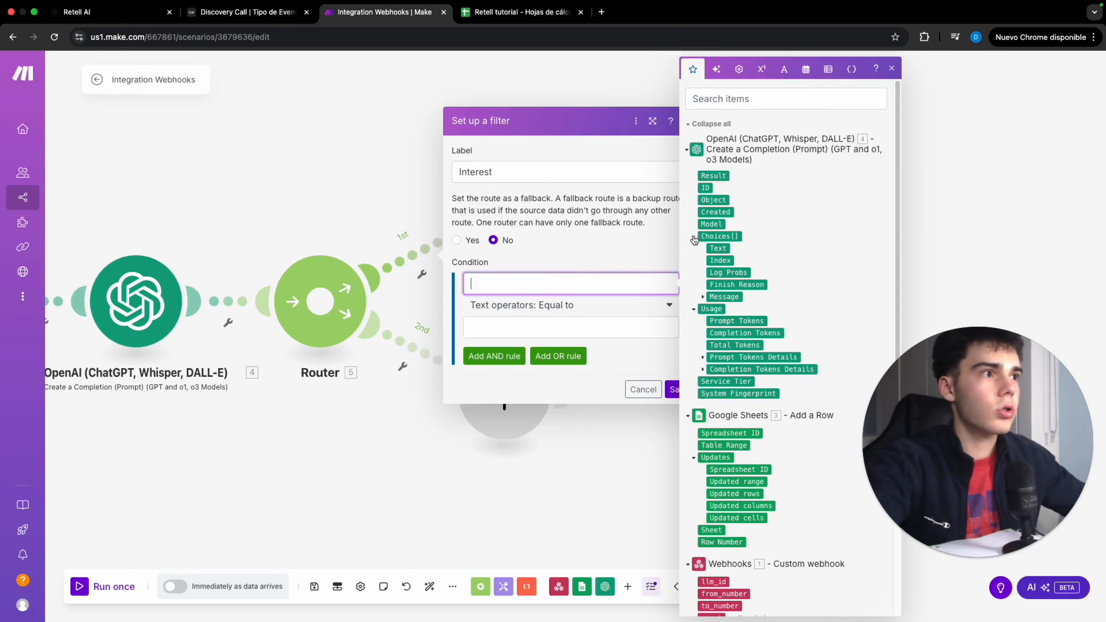
click(702, 296)
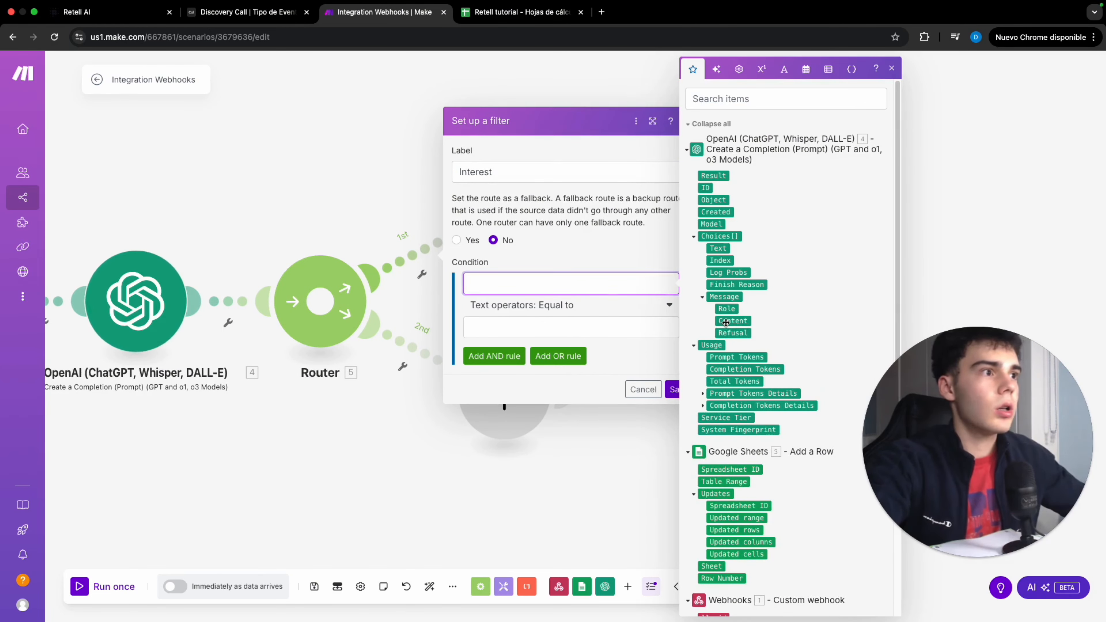
click(733, 320)
click(545, 327)
text(Yes)
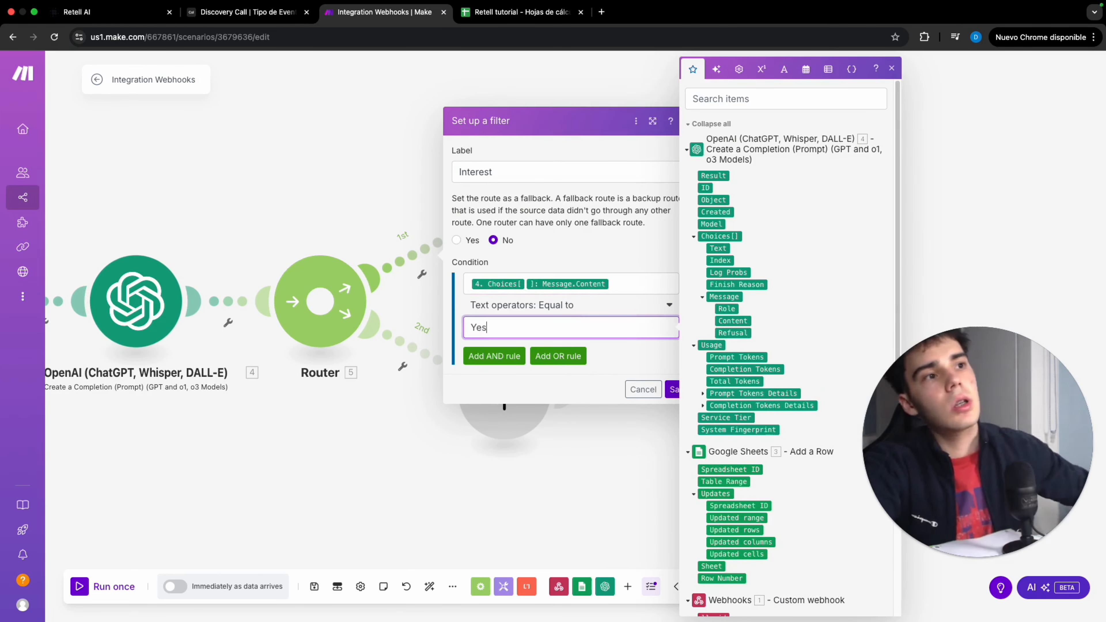
click(673, 392)
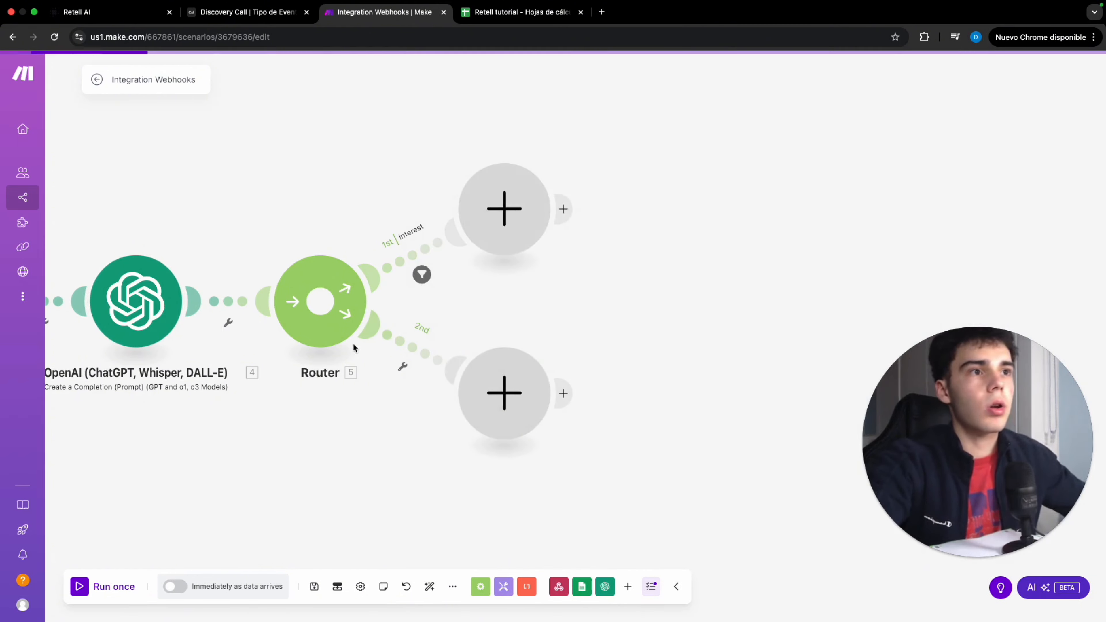
Set up the second route filter labelled No interest, passing when the OpenAI message Content equals No
click(386, 335)
click(525, 266)
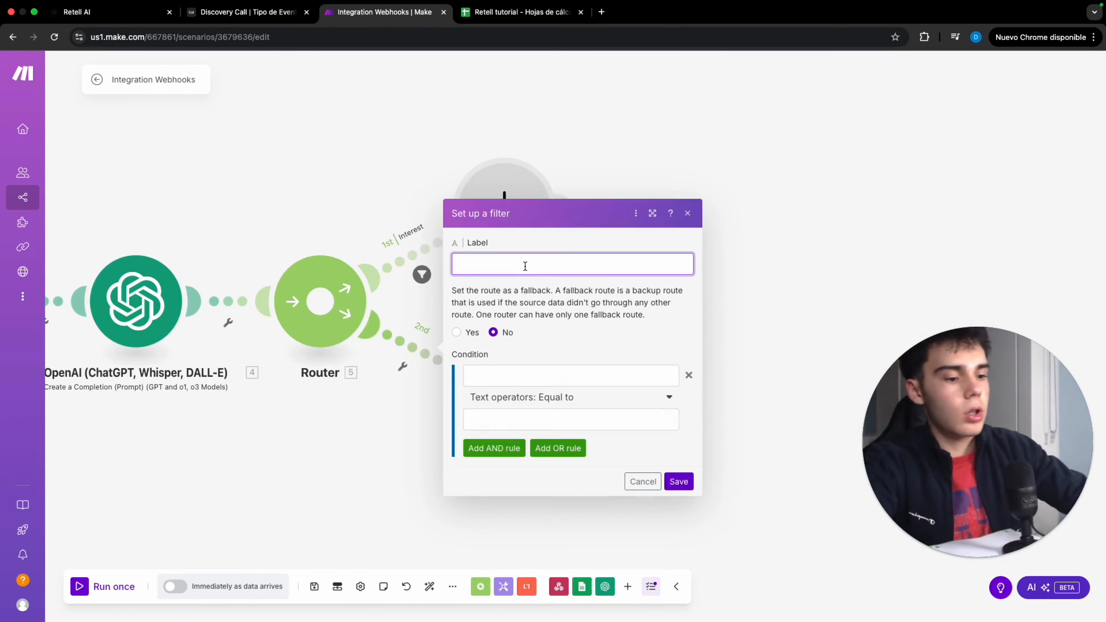
text(No interest)
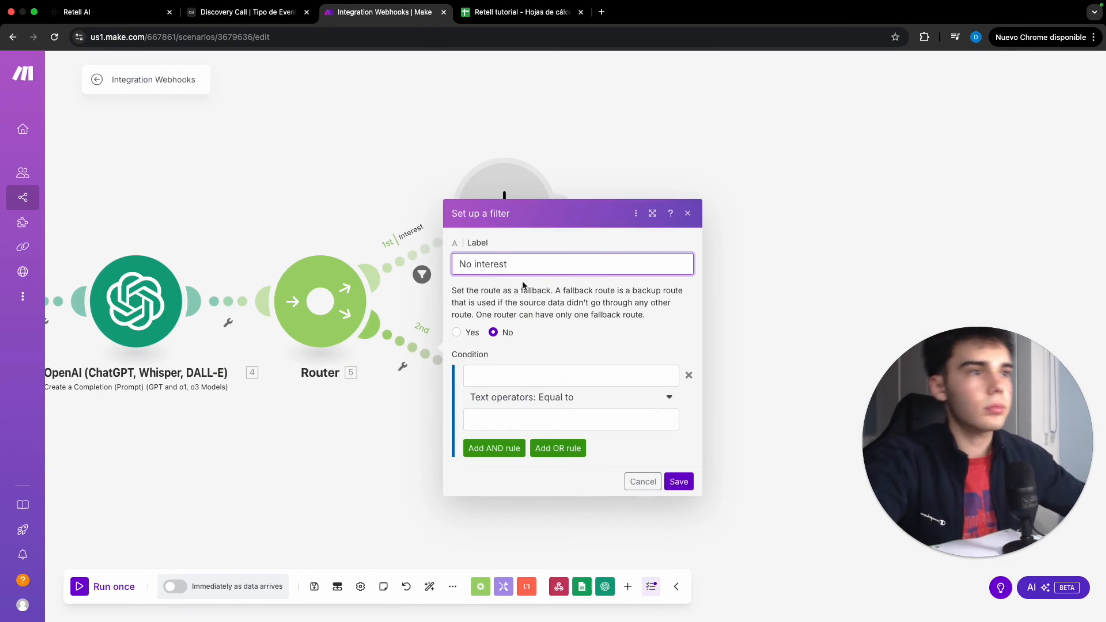
click(533, 376)
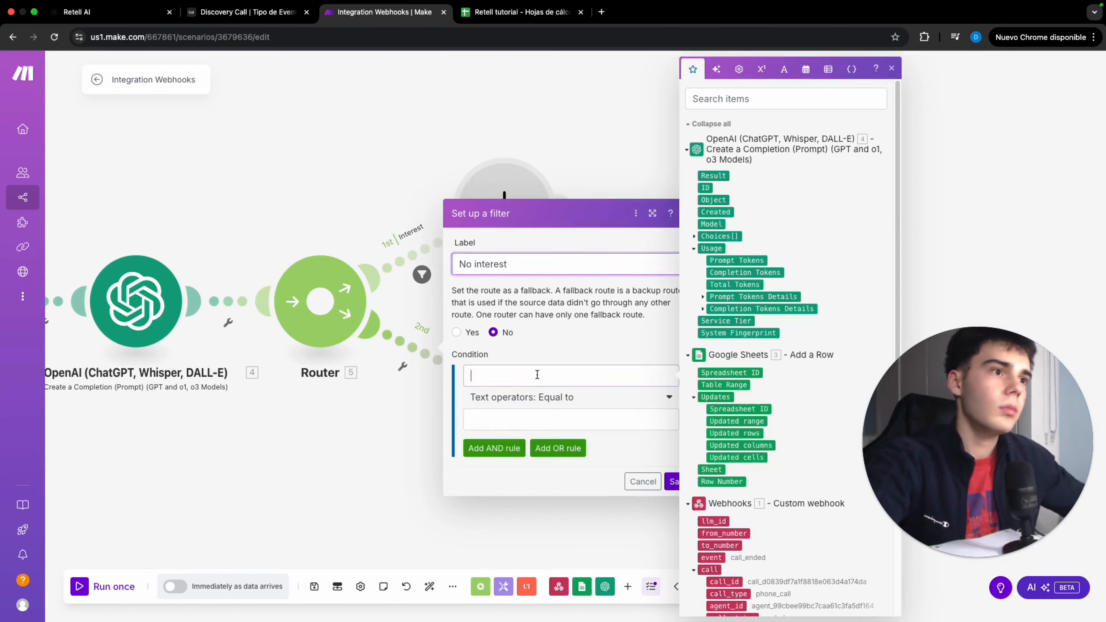
click(692, 236)
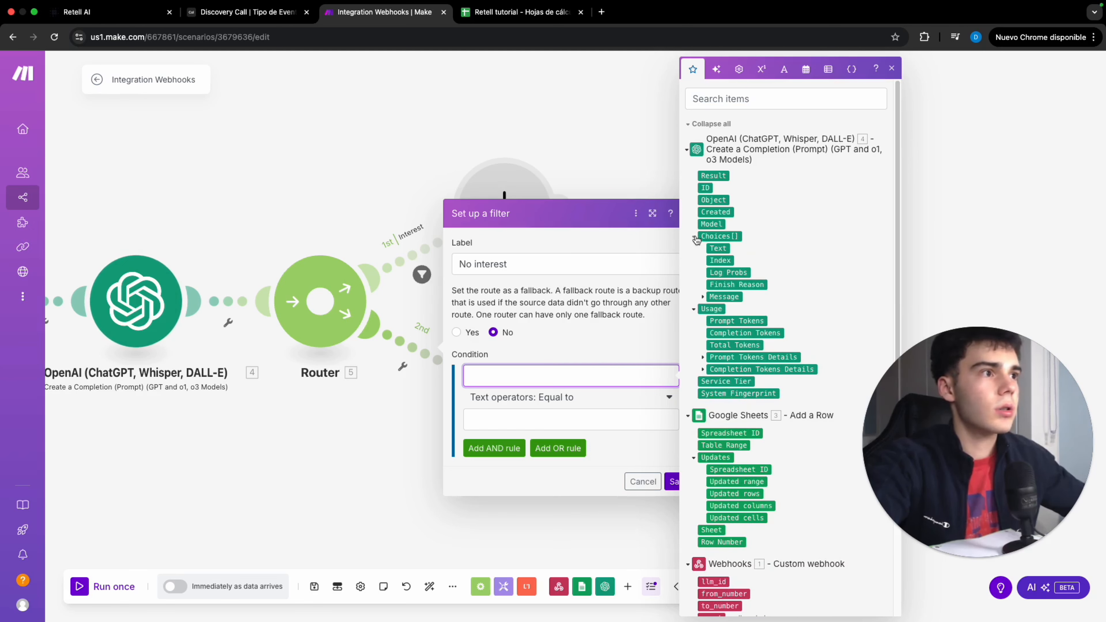
click(703, 297)
click(733, 321)
click(543, 418)
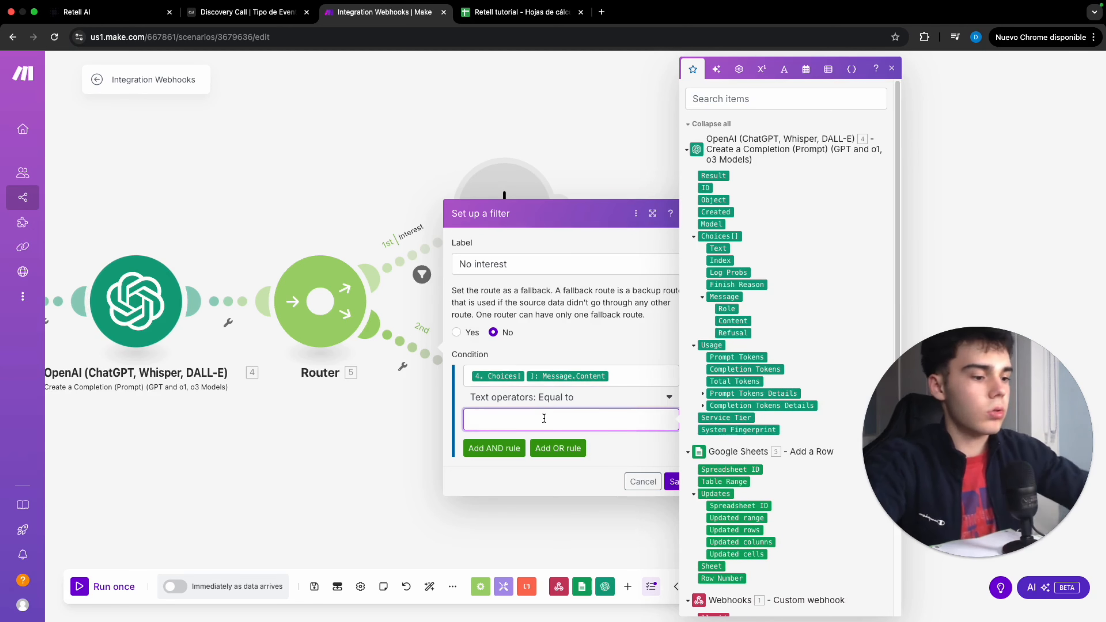
text(No)
click(673, 481)
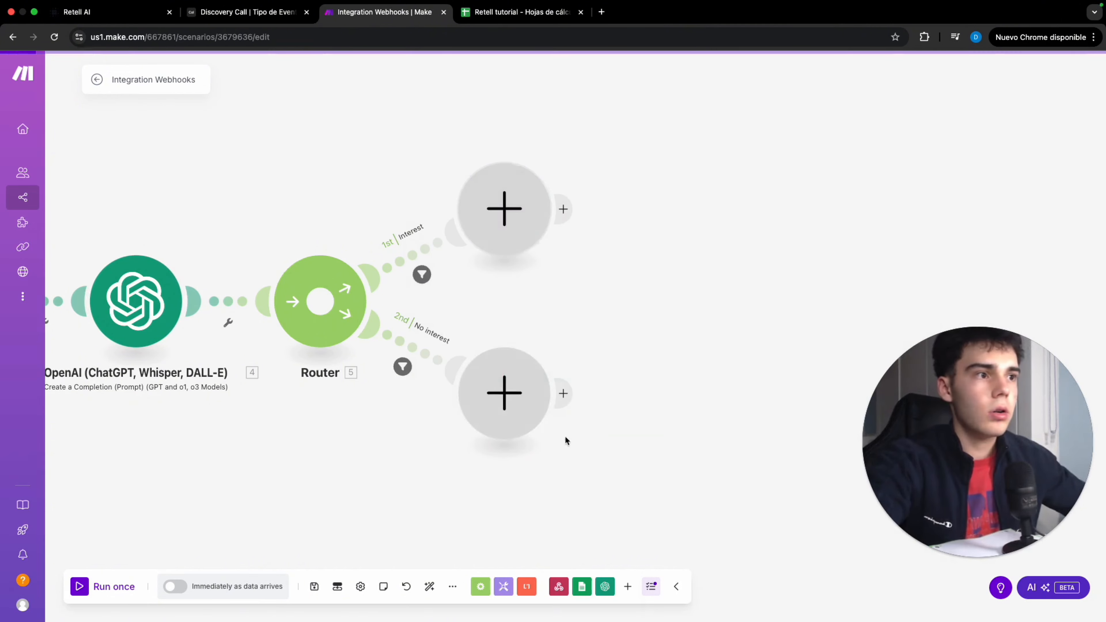
Add a Google Sheets Update a Row module on the No interest route
click(504, 392)
click(637, 321)
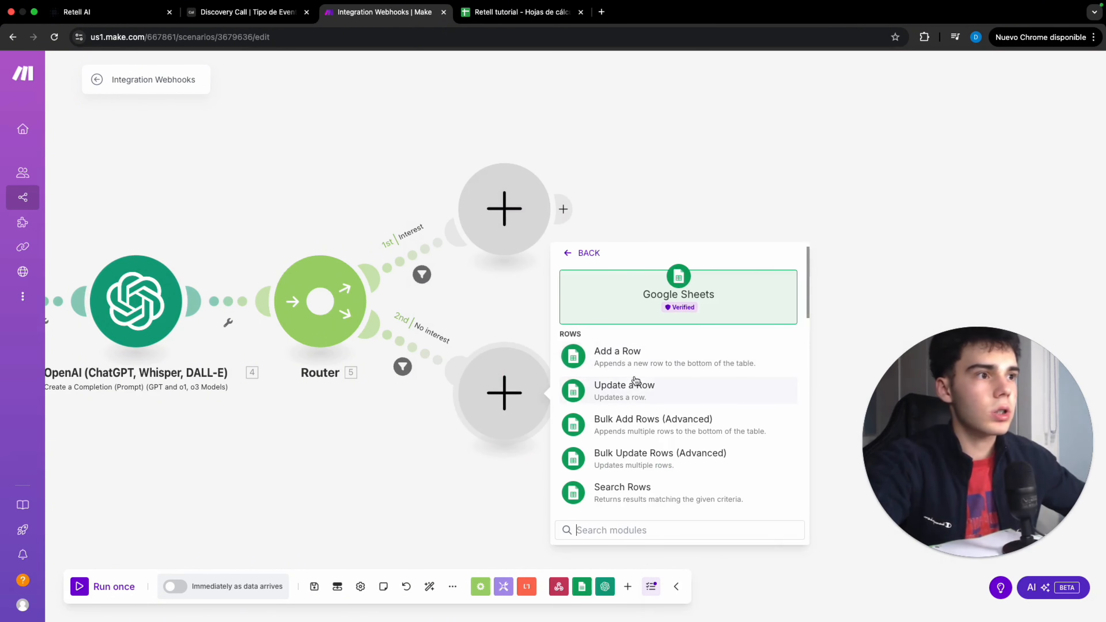
scroll(638, 392, down, 2)
scroll(638, 394, up, 2)
click(630, 364)
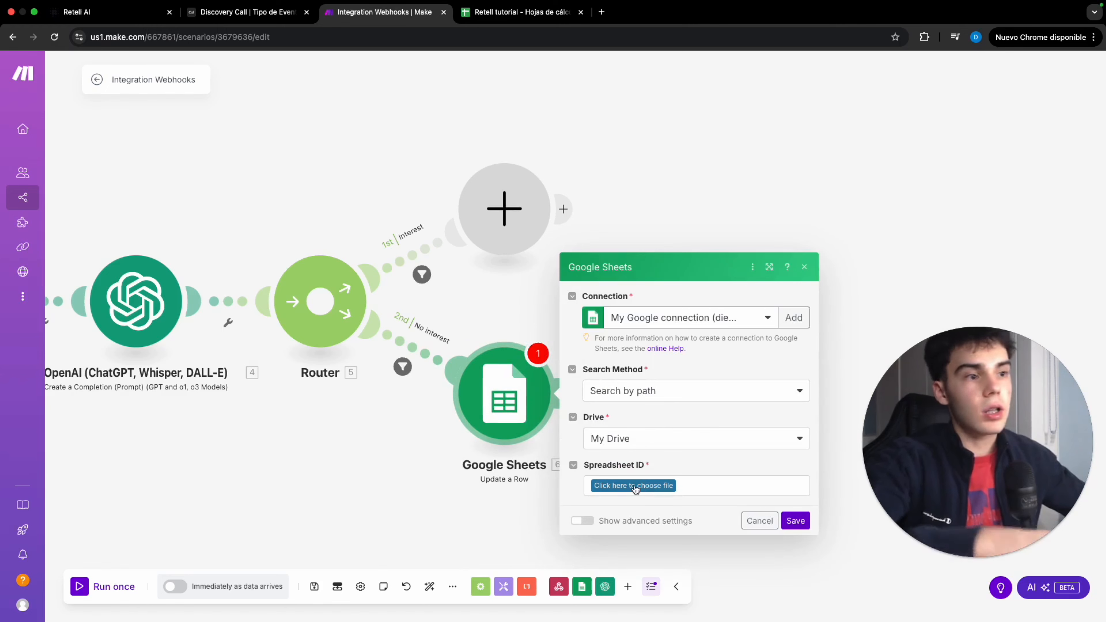
Configure it for the Retell tutorial sheet Hoja 1, mapping Row number from module 3 and setting Interested (D) to No, and save
click(645, 385)
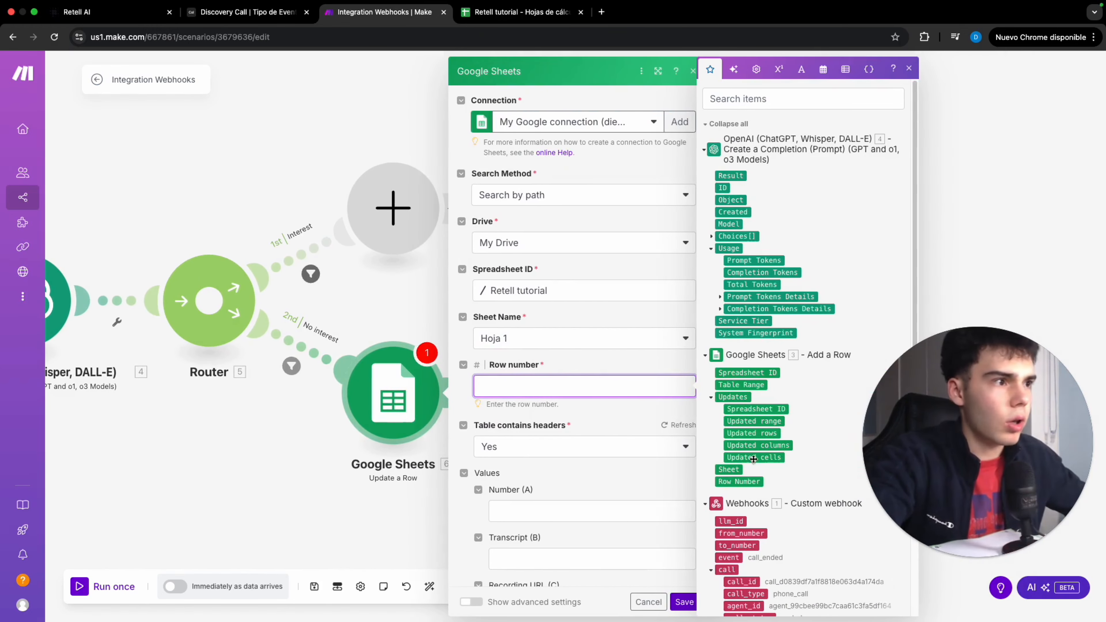
click(740, 481)
scroll(581, 401, down, 4)
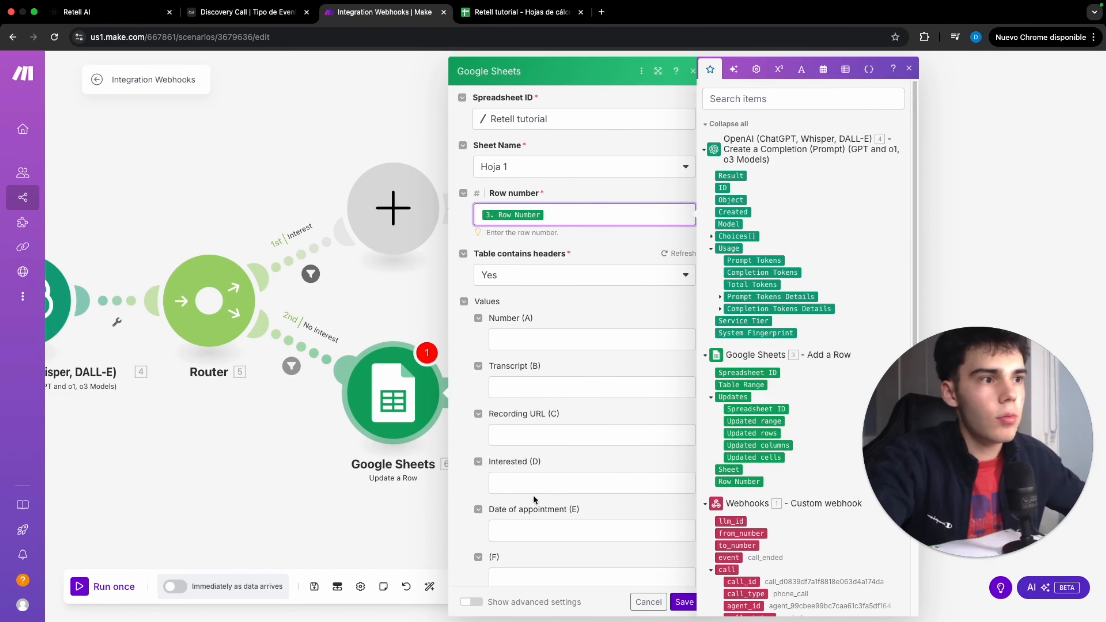
click(558, 470)
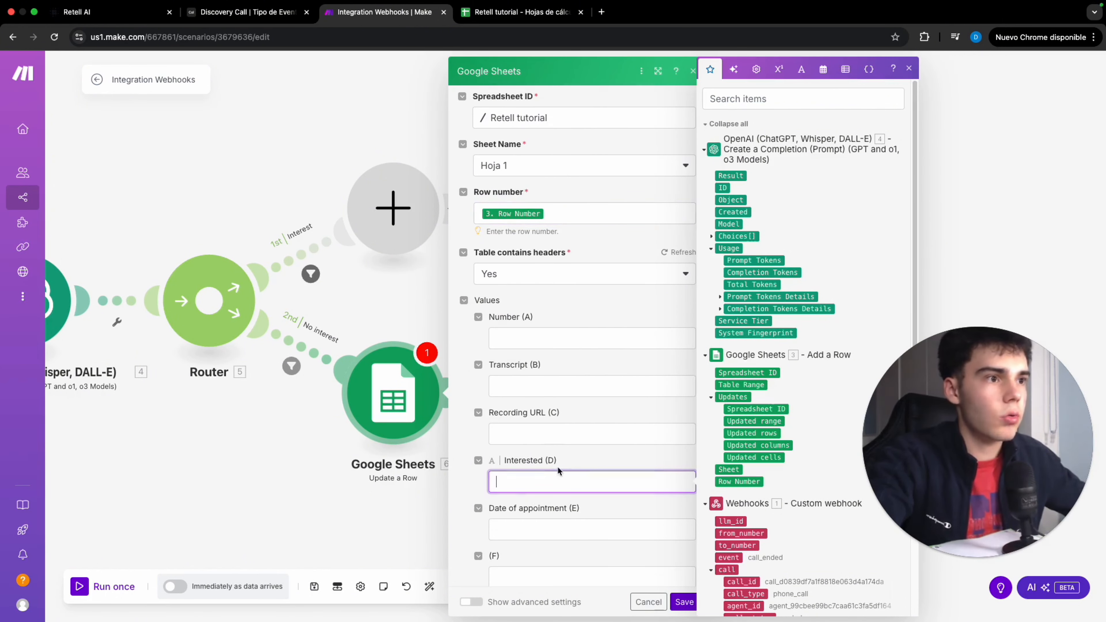
text(No)
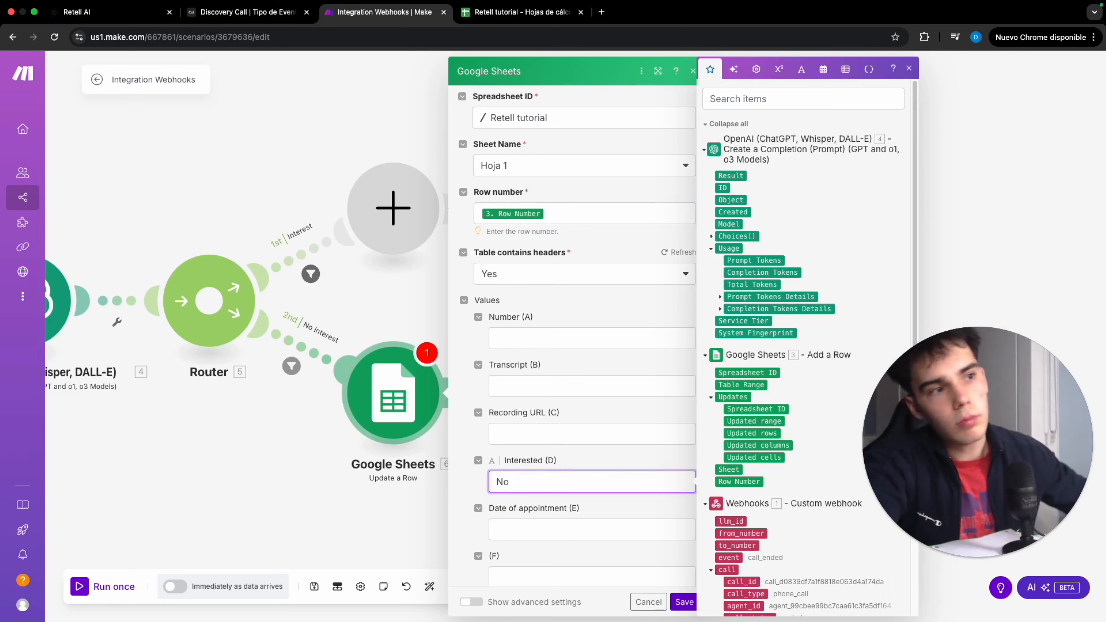
click(685, 600)
Add an OpenAI Create a Chat Completion module on the Interest route
scroll(456, 308, left, 10)
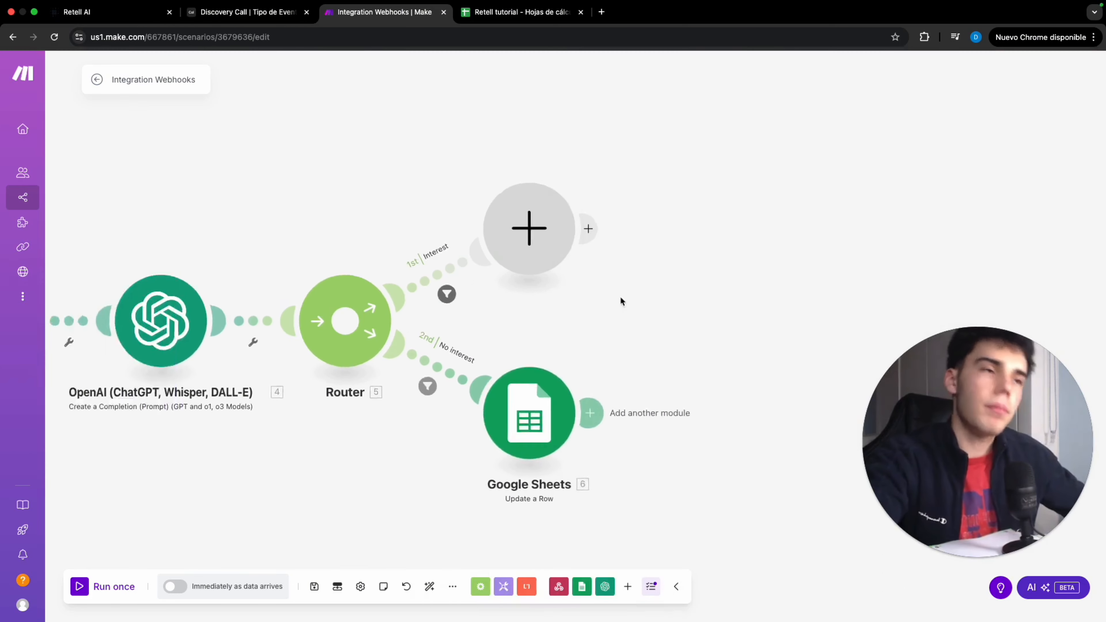
click(748, 231)
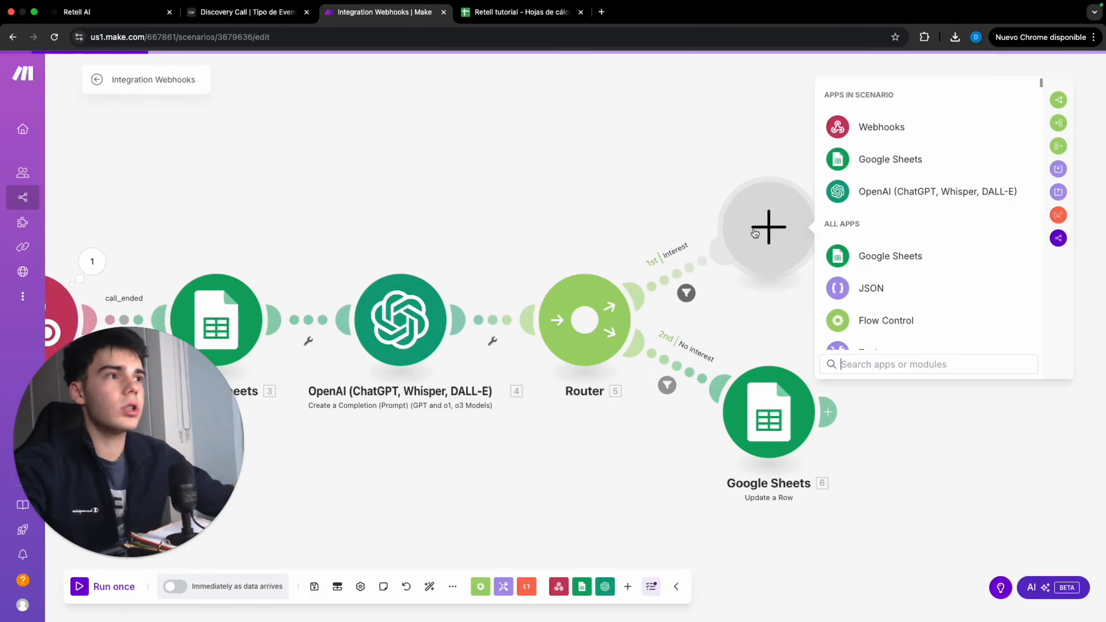
drag(668, 160, 549, 168)
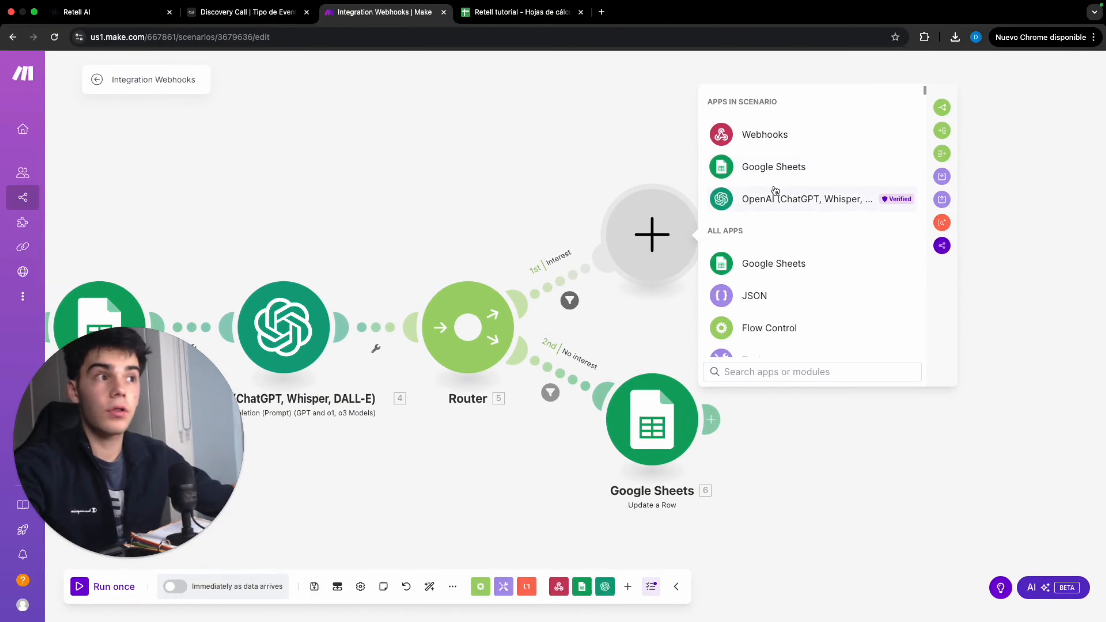
click(777, 197)
click(808, 275)
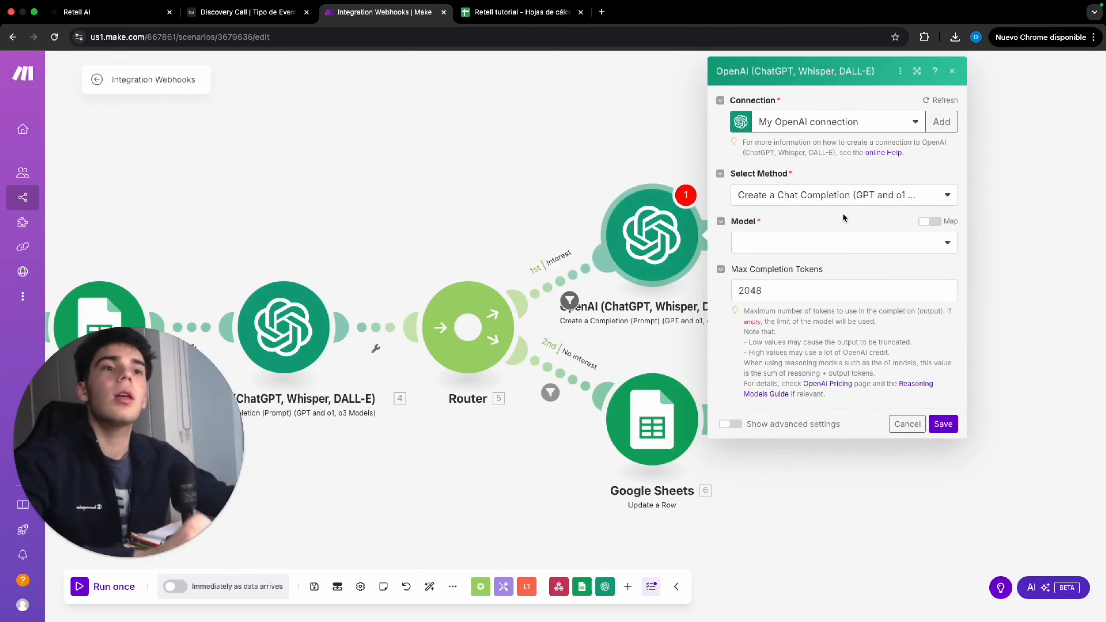
Set the model to gpt-4o-mini and paste a Developer / System prompt extracting the booked appointment's time and date, then save
click(811, 244)
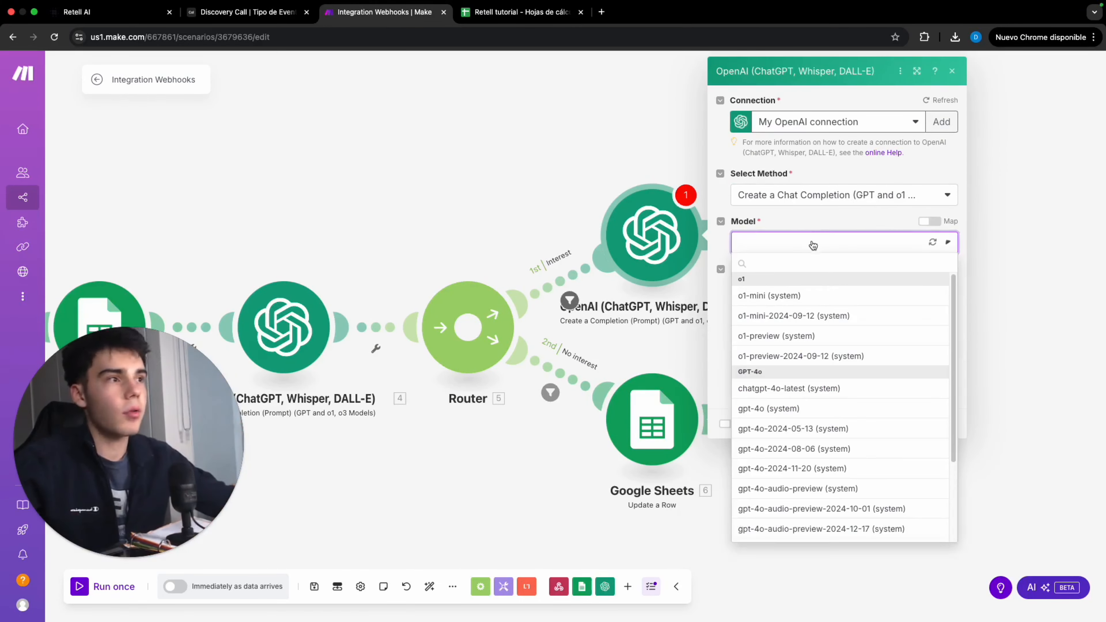
click(796, 548)
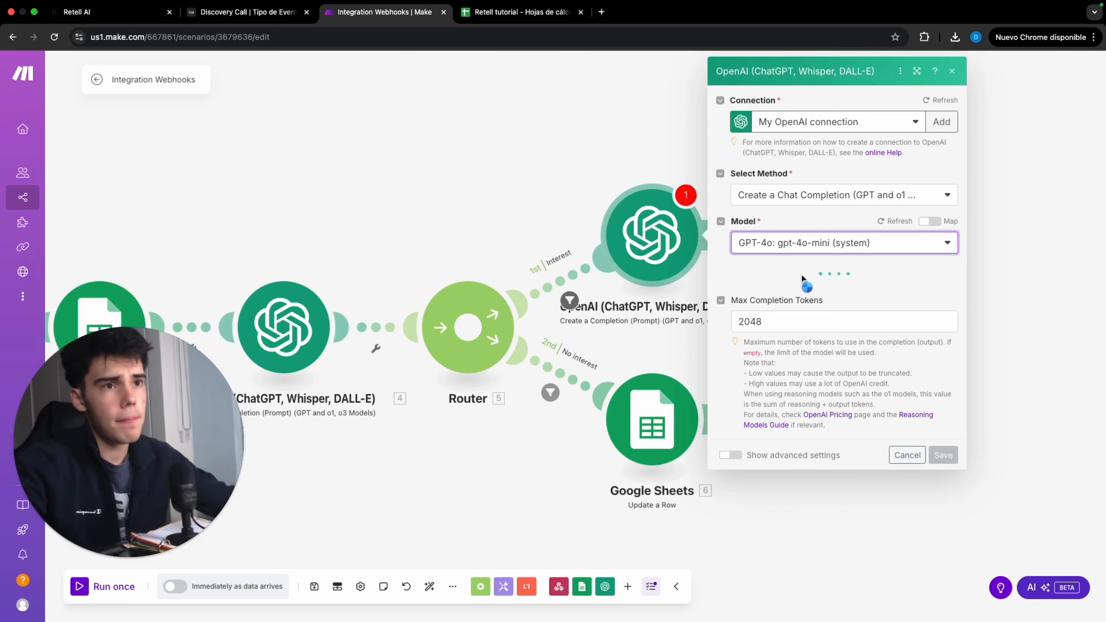
click(742, 287)
click(819, 323)
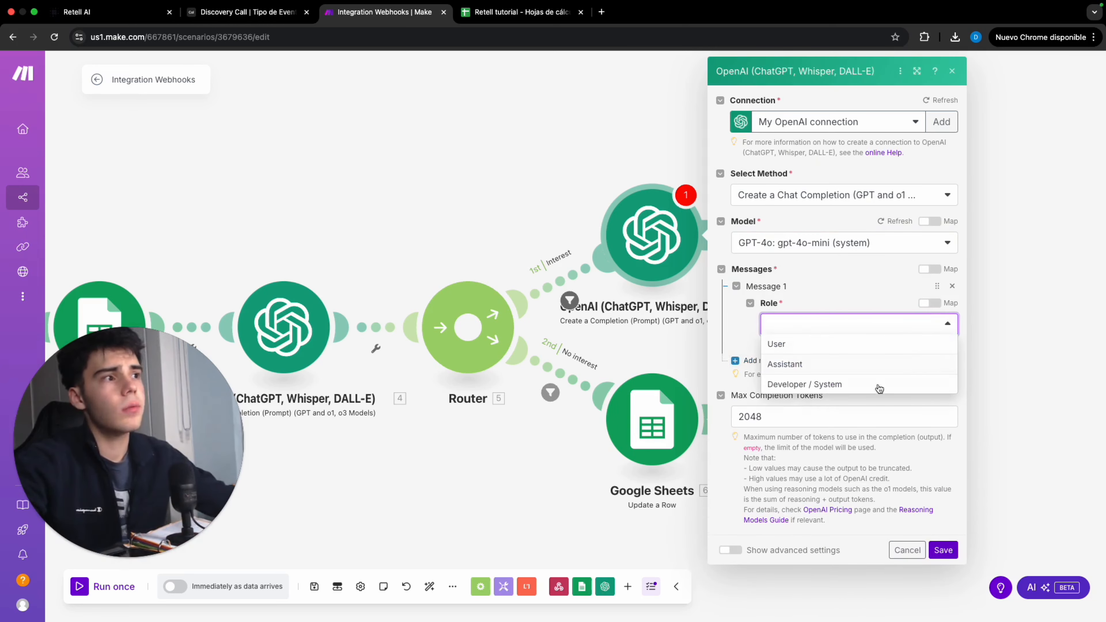
click(832, 387)
click(835, 375)
text(#Instructions Extract from the transcript the time and date of the appointment that has been booked between the user and the assistant  Use this format HH:mm DD/MM/YYYY  Transcript: 1. call: transcript  Remember the date has to be later than right now: now  Example output: 19:00 12/03/2025)
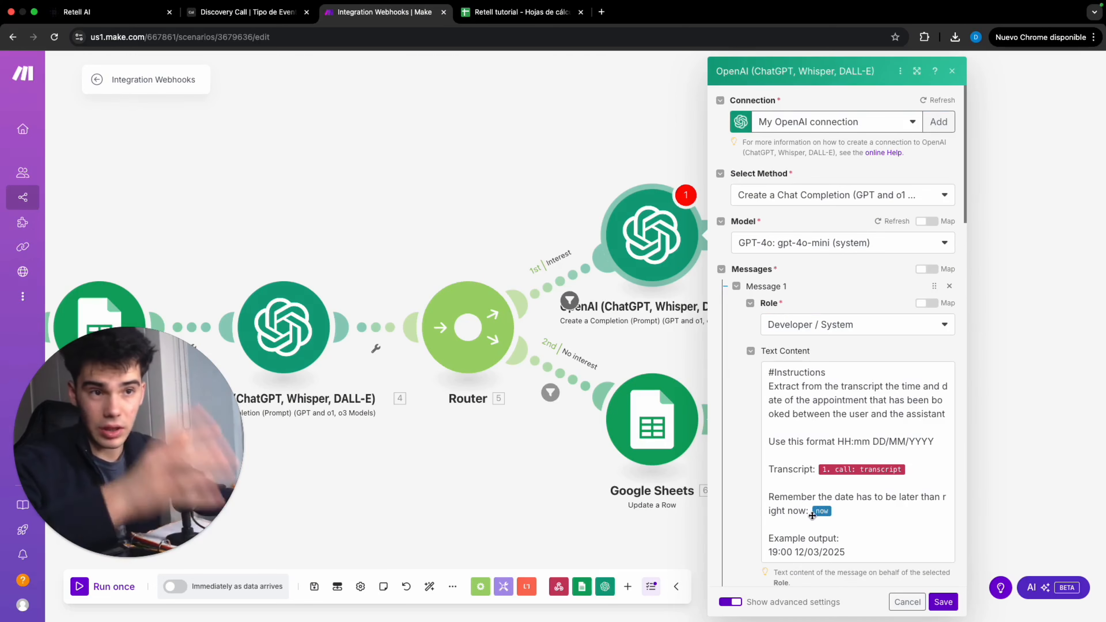
mouse_move(813, 513)
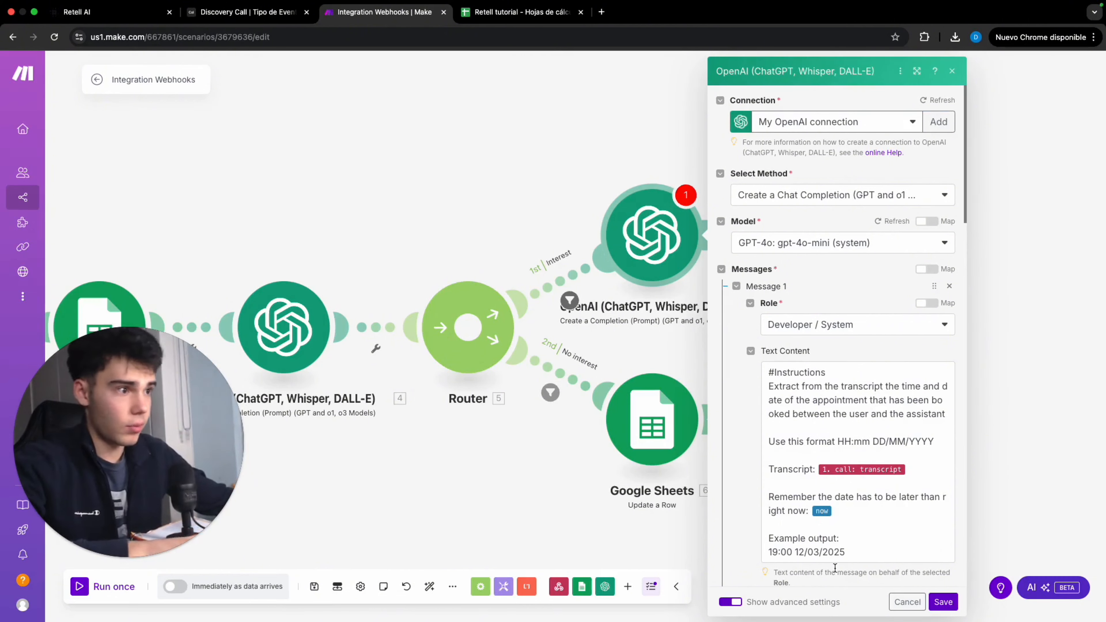
click(943, 602)
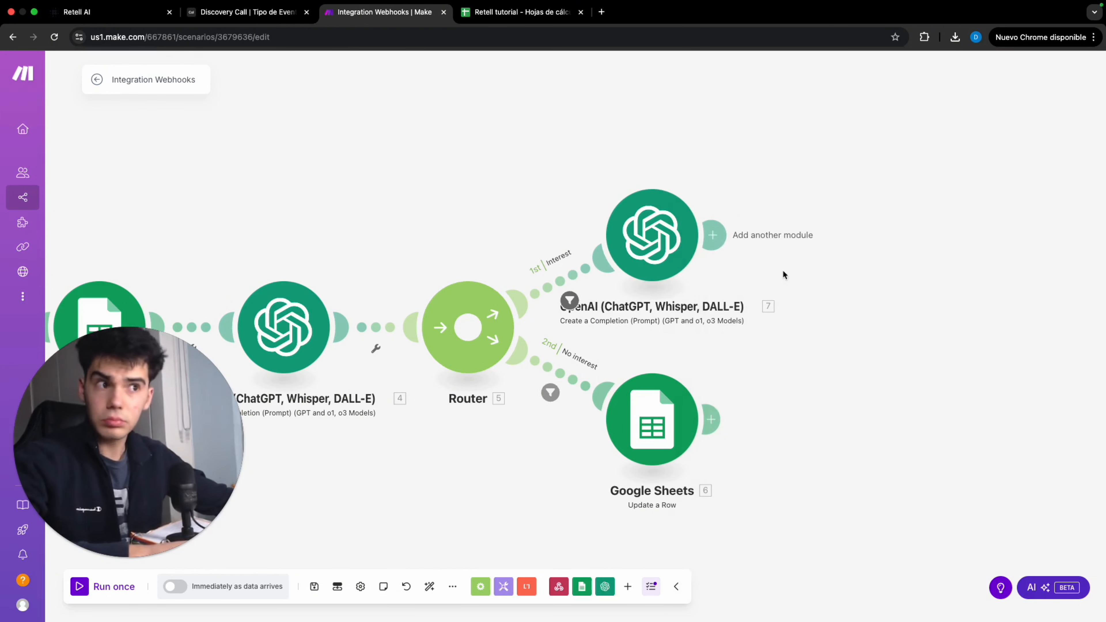
Add a Google Sheets Update a Row module after the new OpenAI module
click(749, 235)
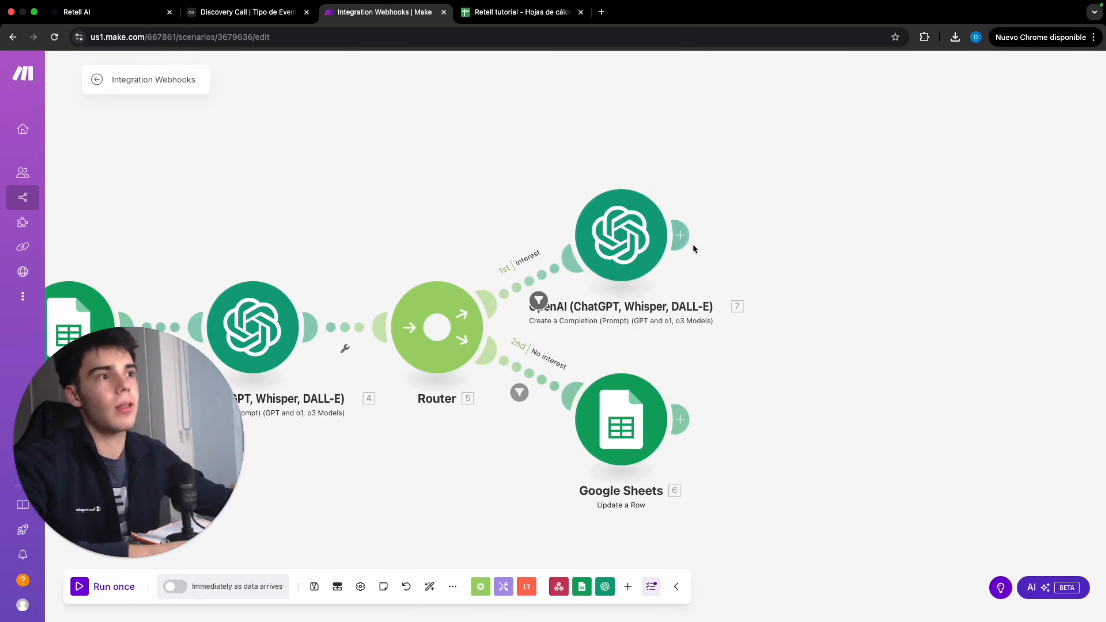
click(914, 271)
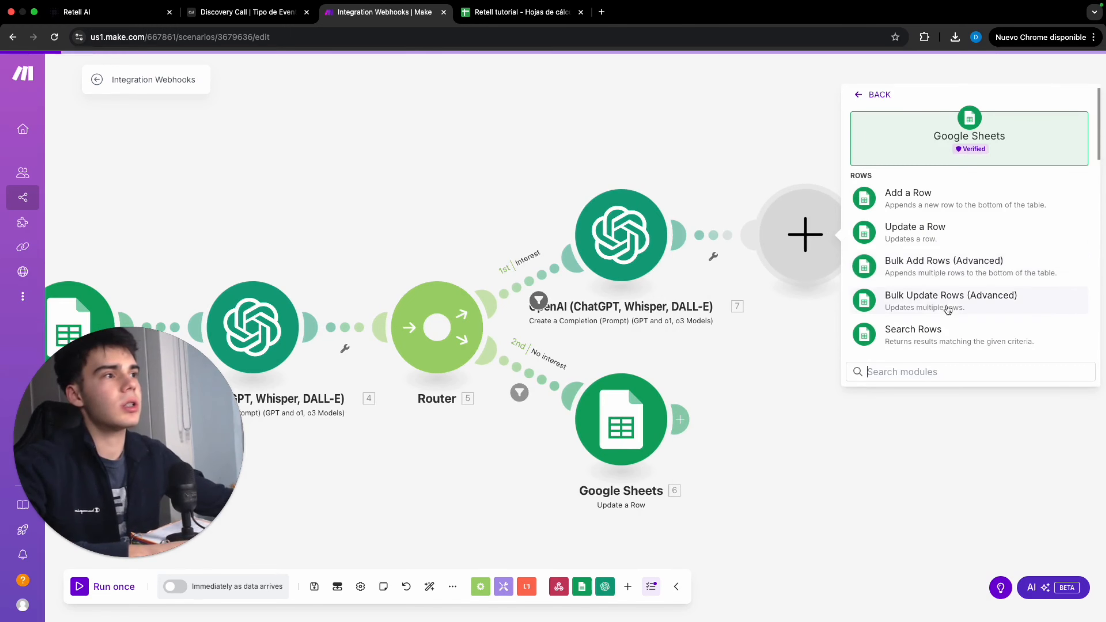
click(922, 235)
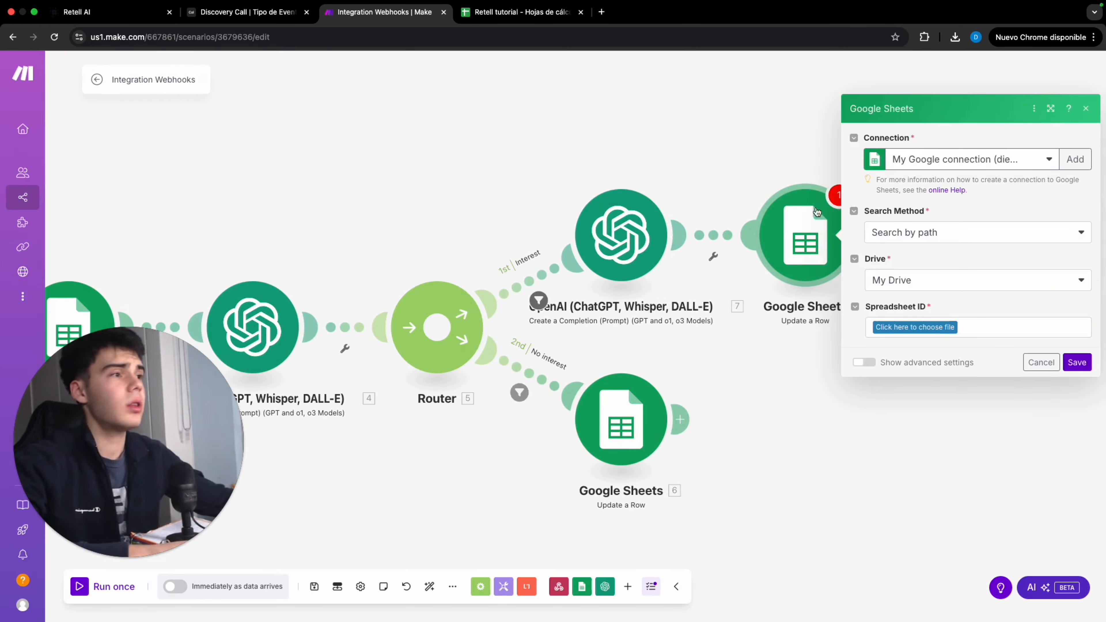
Point the new Update a Row module at the Retell tutorial spreadsheet and its Hoja 1 sheet
click(914, 327)
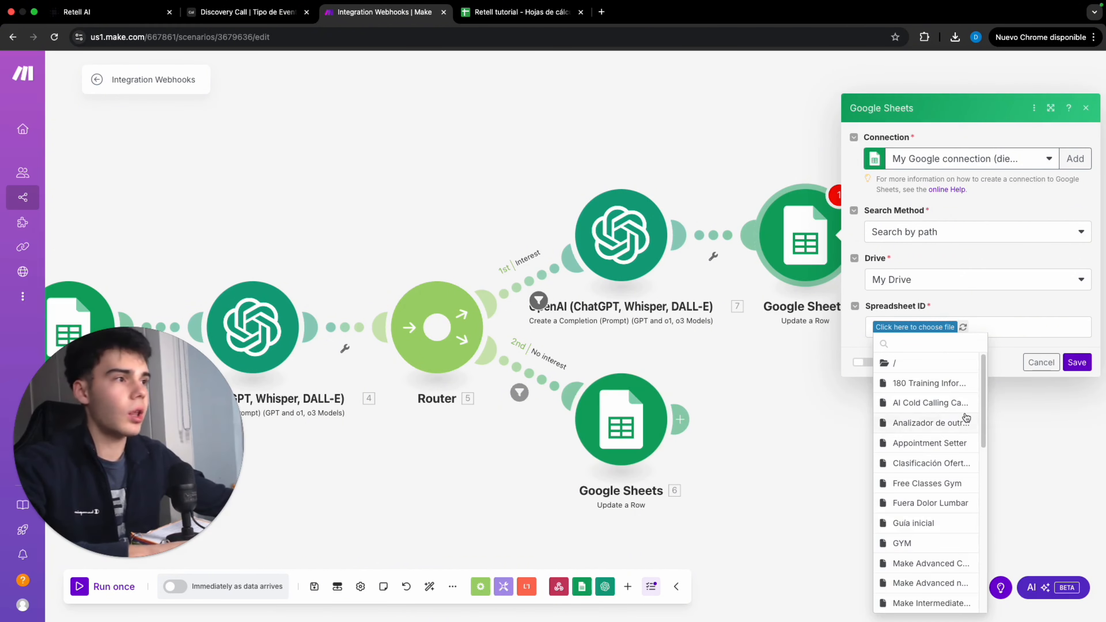
scroll(909, 432, down, 10)
scroll(911, 425, up, 10)
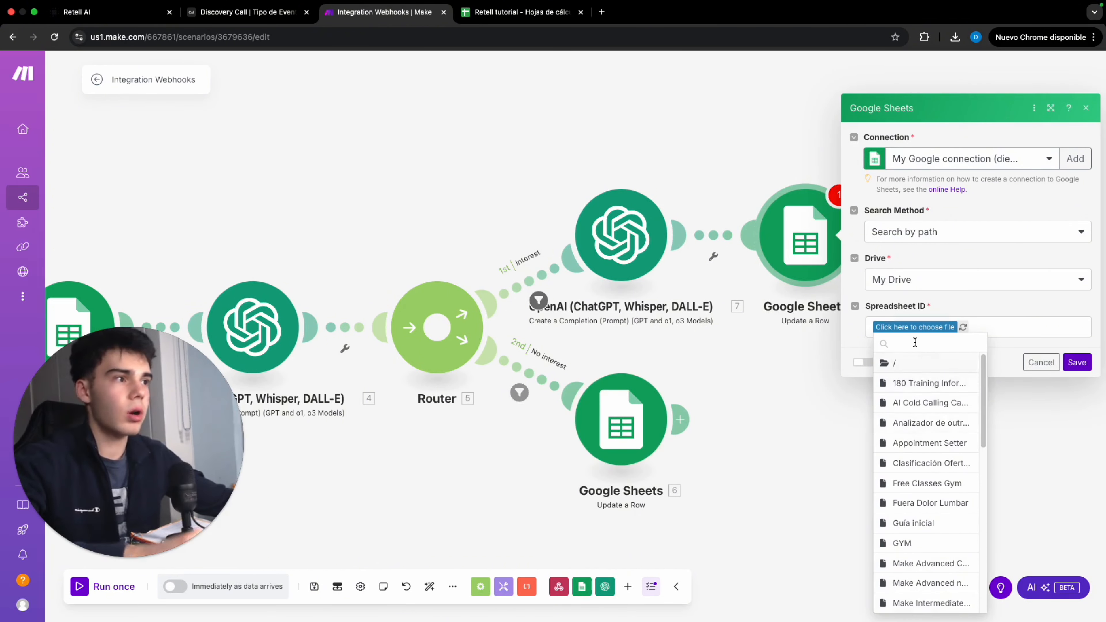
text(rete)
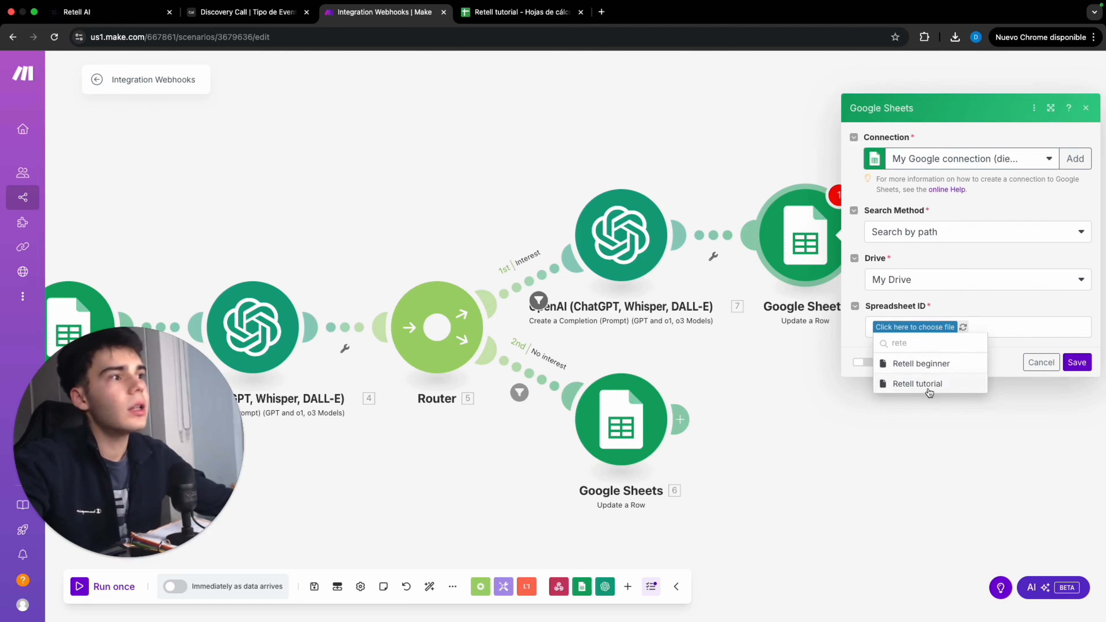
click(917, 383)
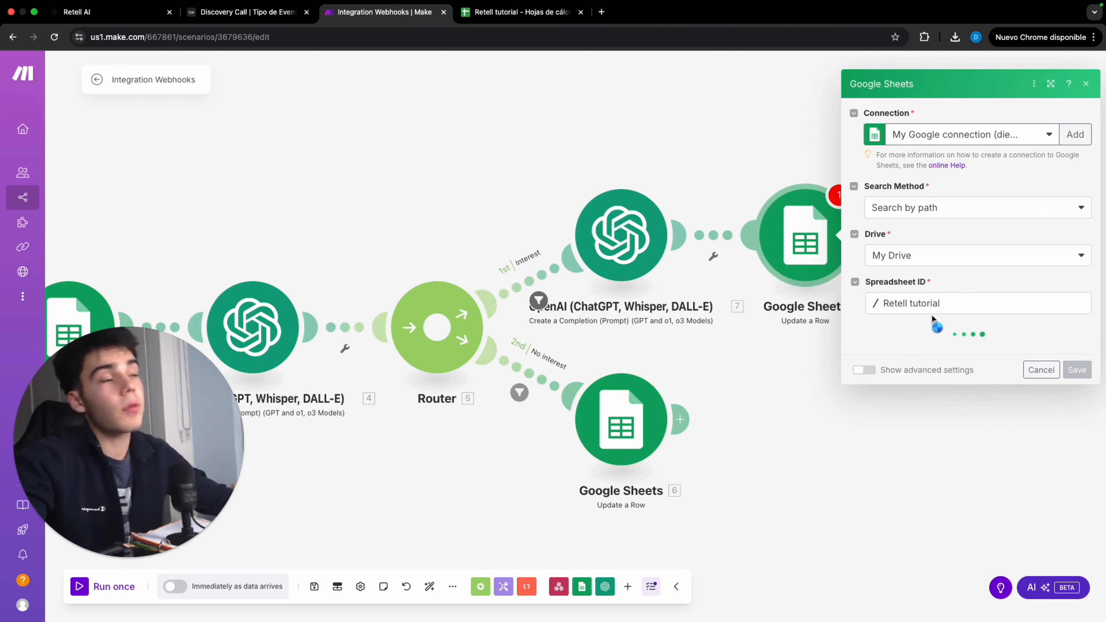
click(925, 350)
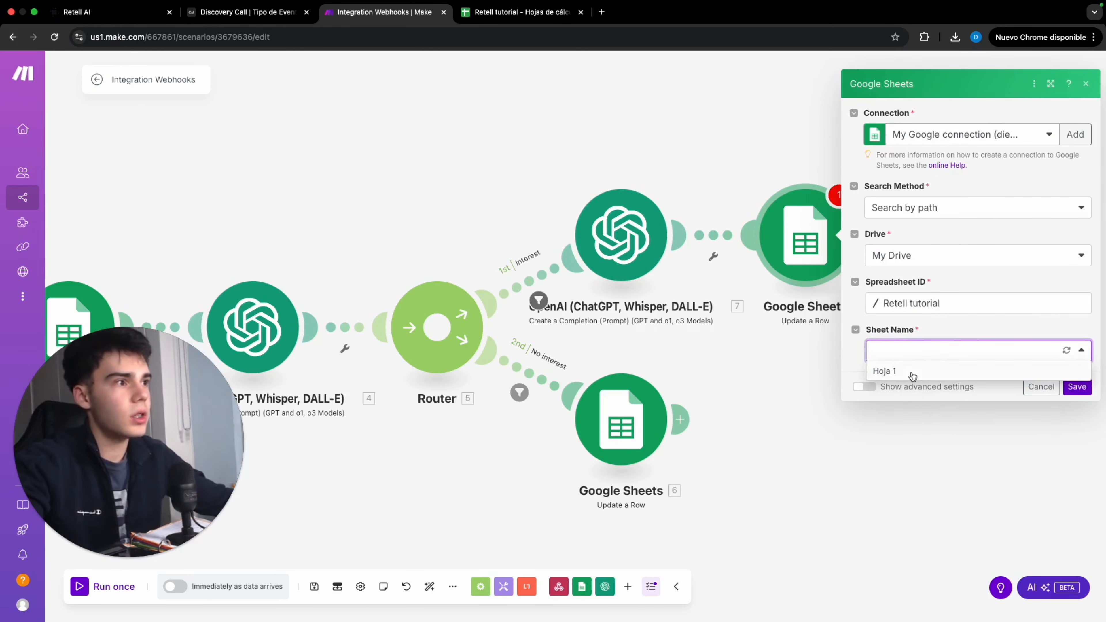
click(911, 377)
Map the Row number field to the Row Number output of Google Sheets module 3
click(910, 387)
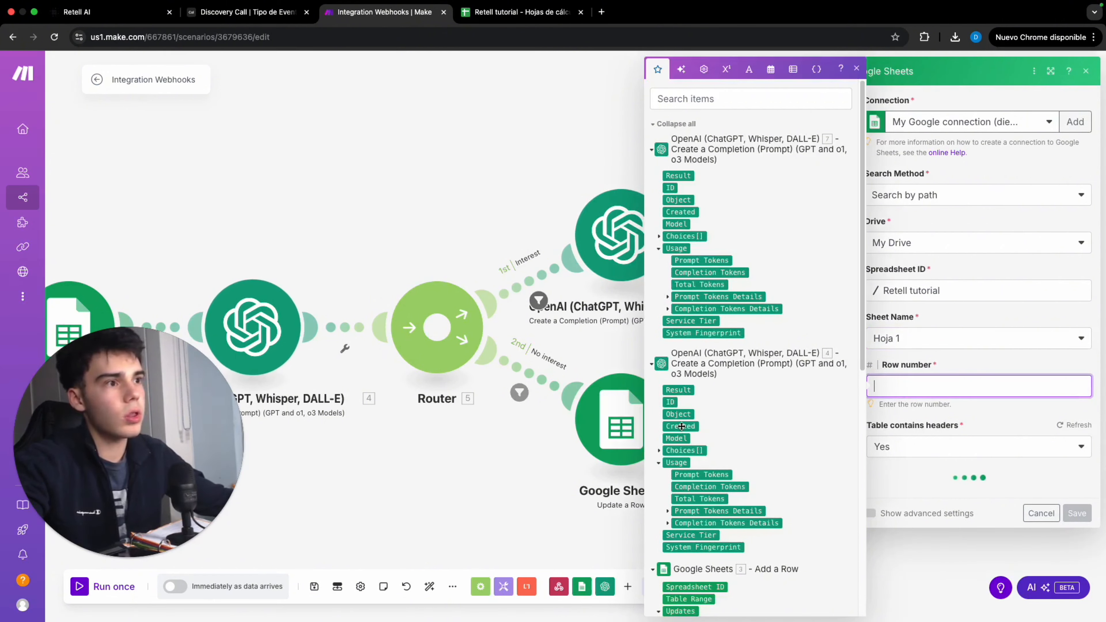
scroll(718, 539, down, 3)
click(687, 555)
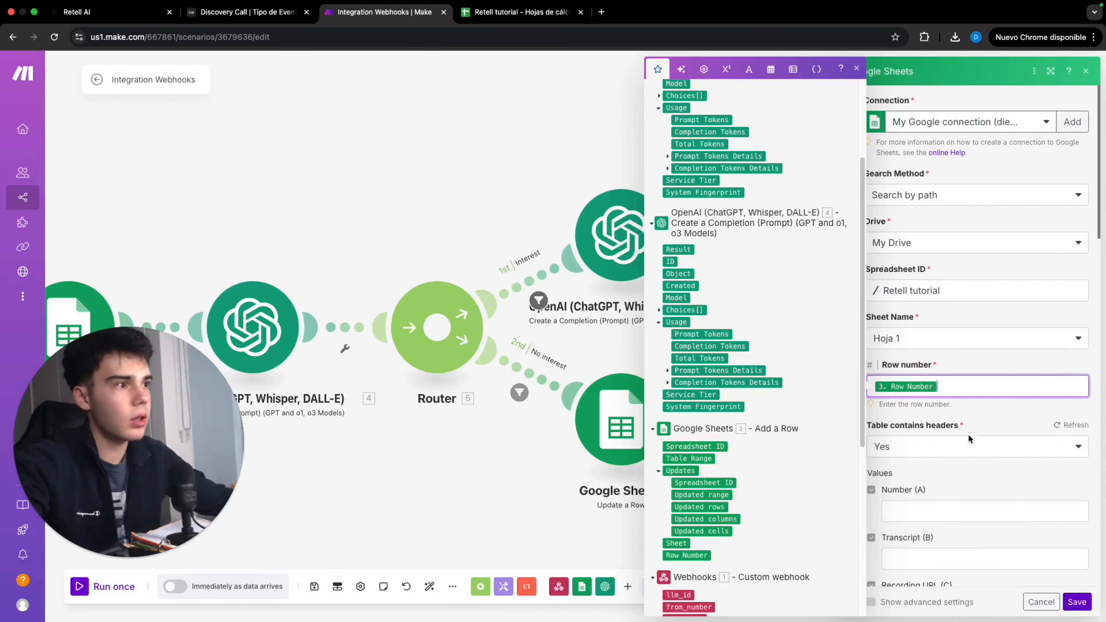
scroll(926, 489, down, 4)
Set Interested (D) to Yes, map Date of appointment (E) to module 7's Choices Message Content, and save
click(933, 487)
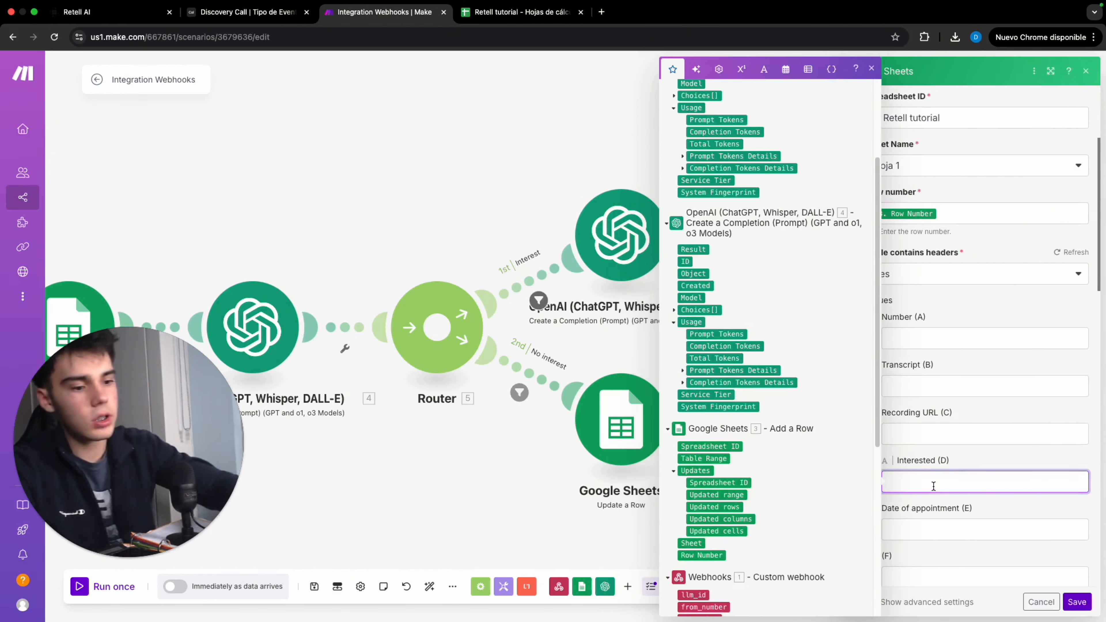
text(Yes)
click(998, 527)
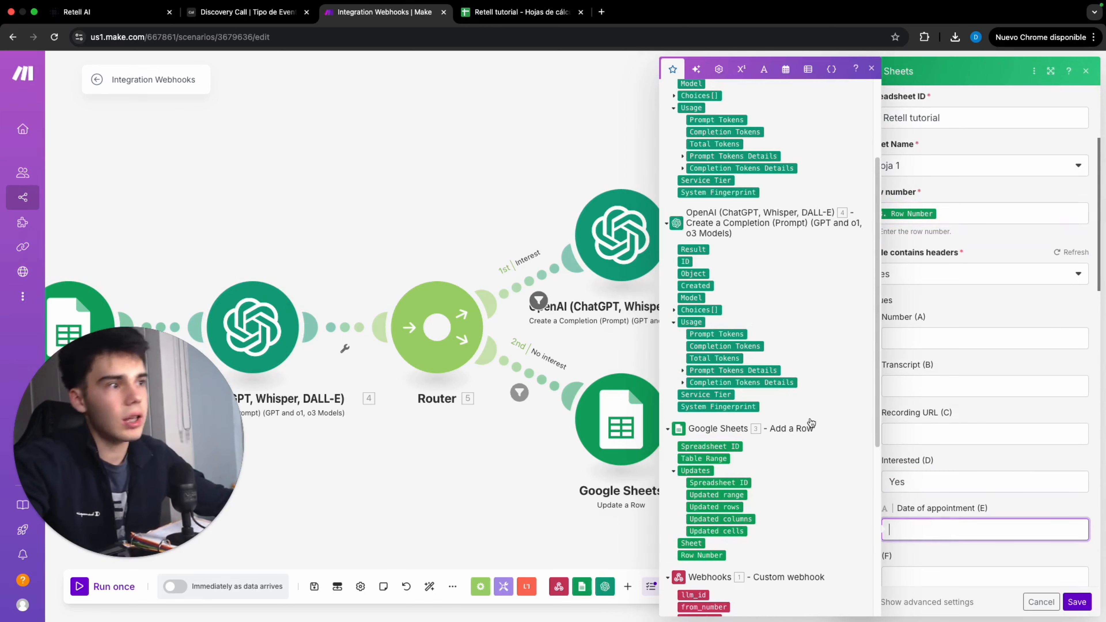
scroll(751, 360, up, 2)
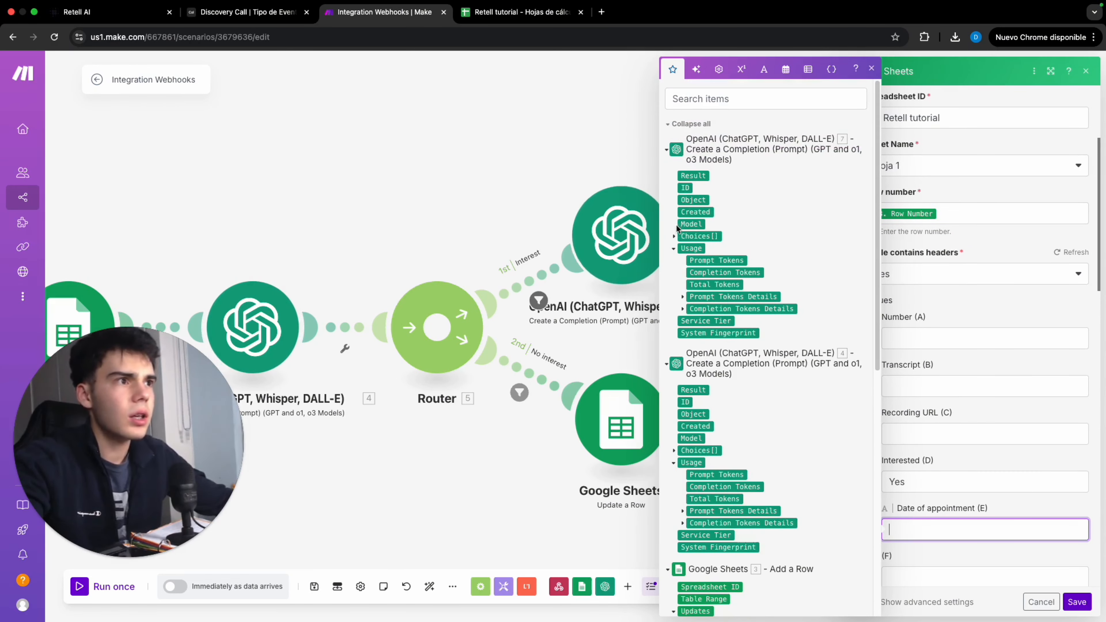
click(674, 237)
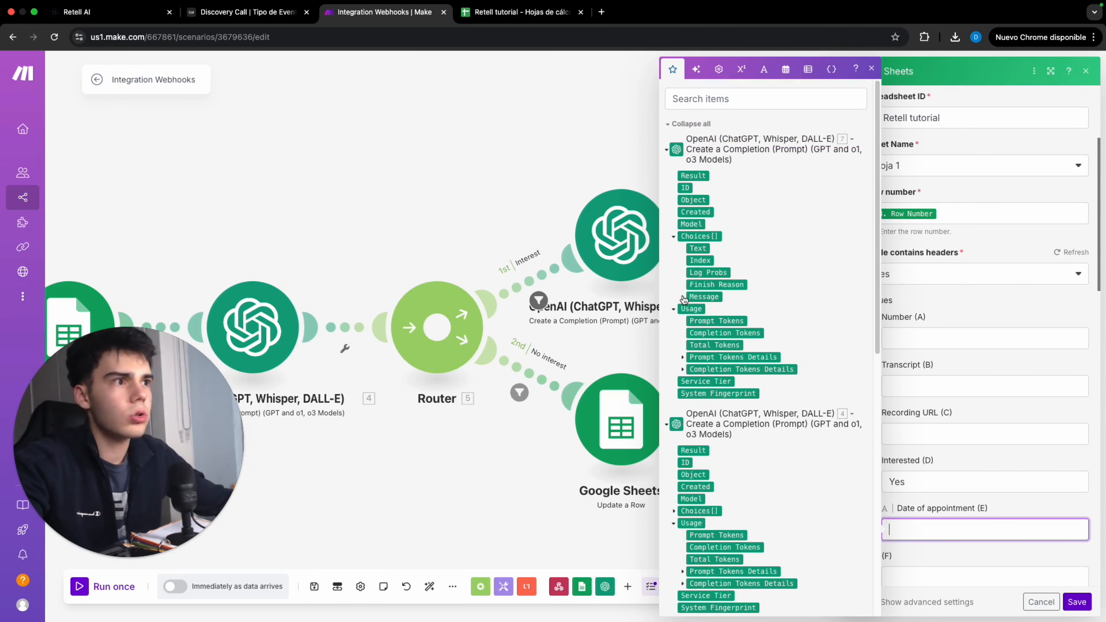
click(682, 297)
click(713, 321)
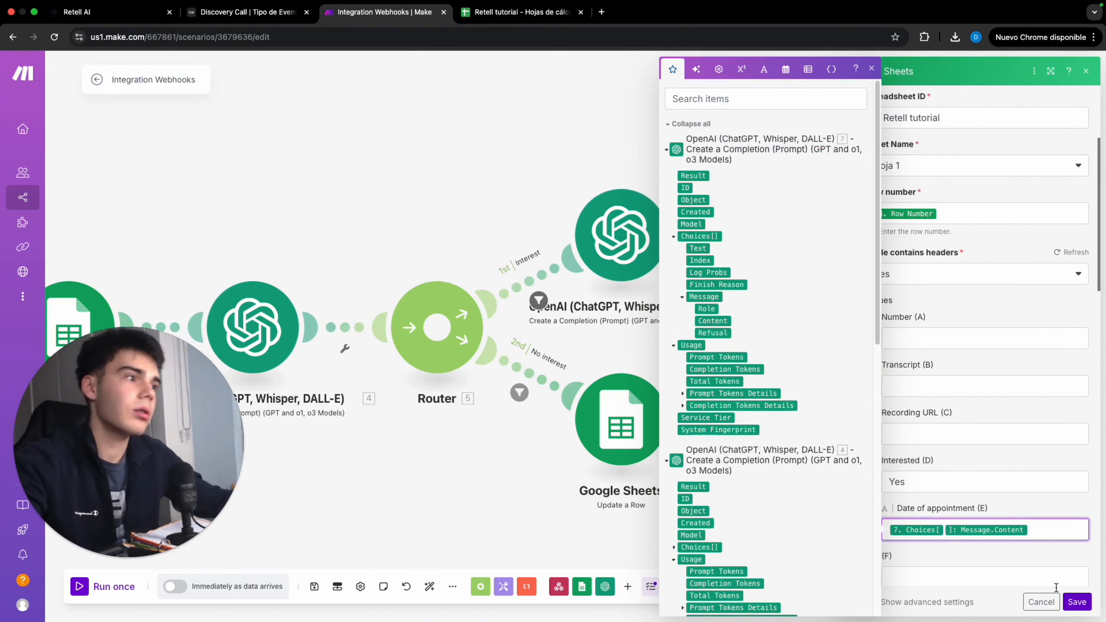
click(1076, 602)
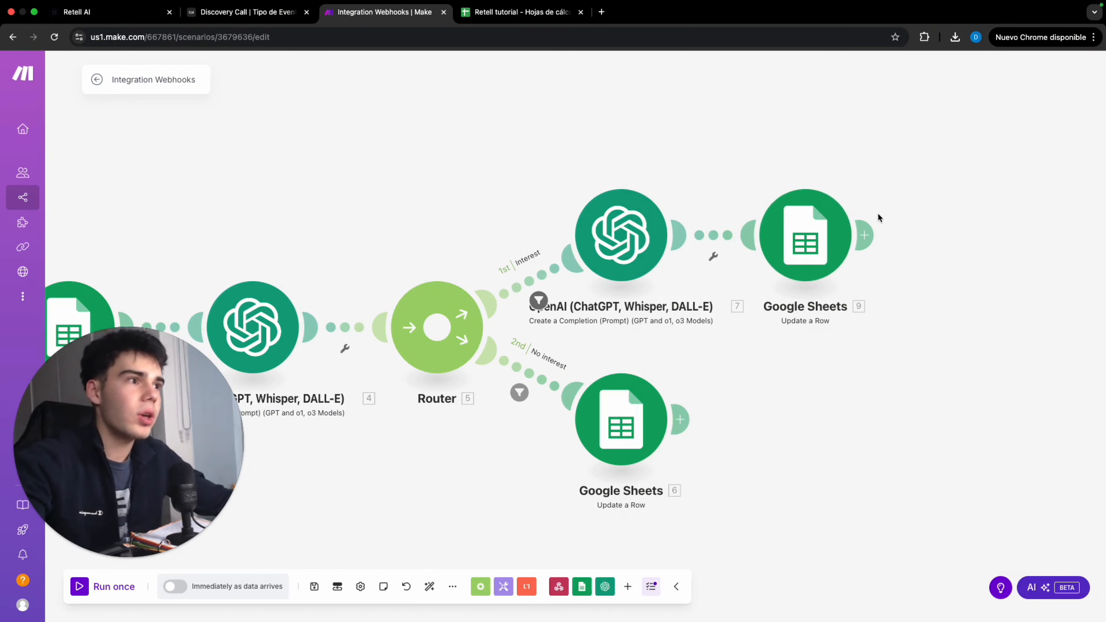
Add a Twilio Create a Message module after the Update a Row module on the Interest route
click(864, 236)
scroll(926, 252, down, 5)
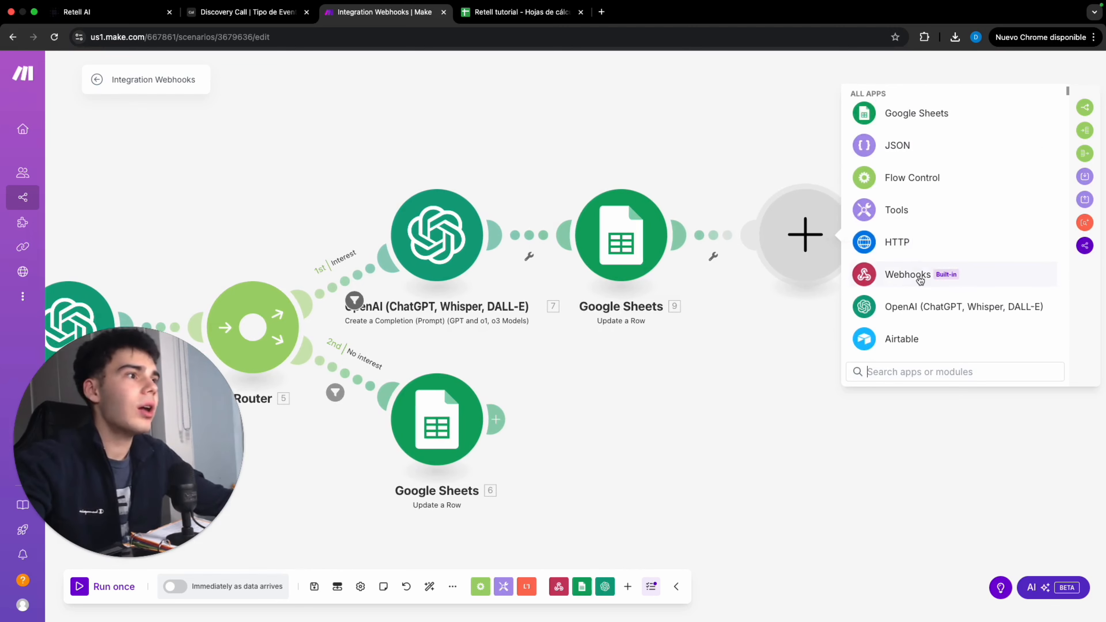
click(897, 226)
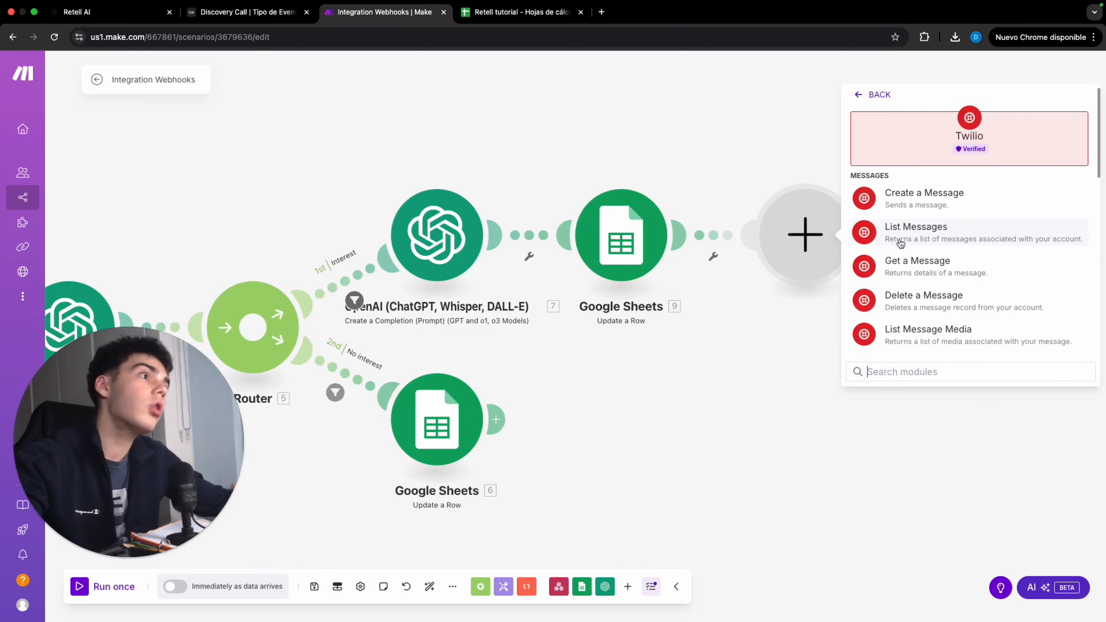
click(896, 191)
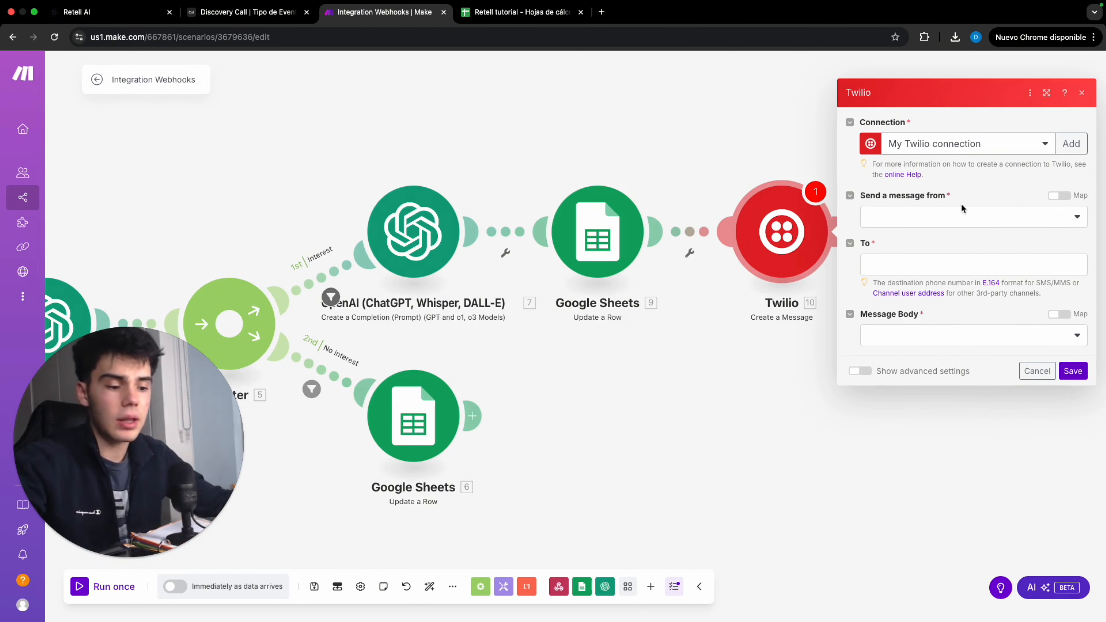
Send the message from a phone number and map To to the webhook's call from_number
click(977, 218)
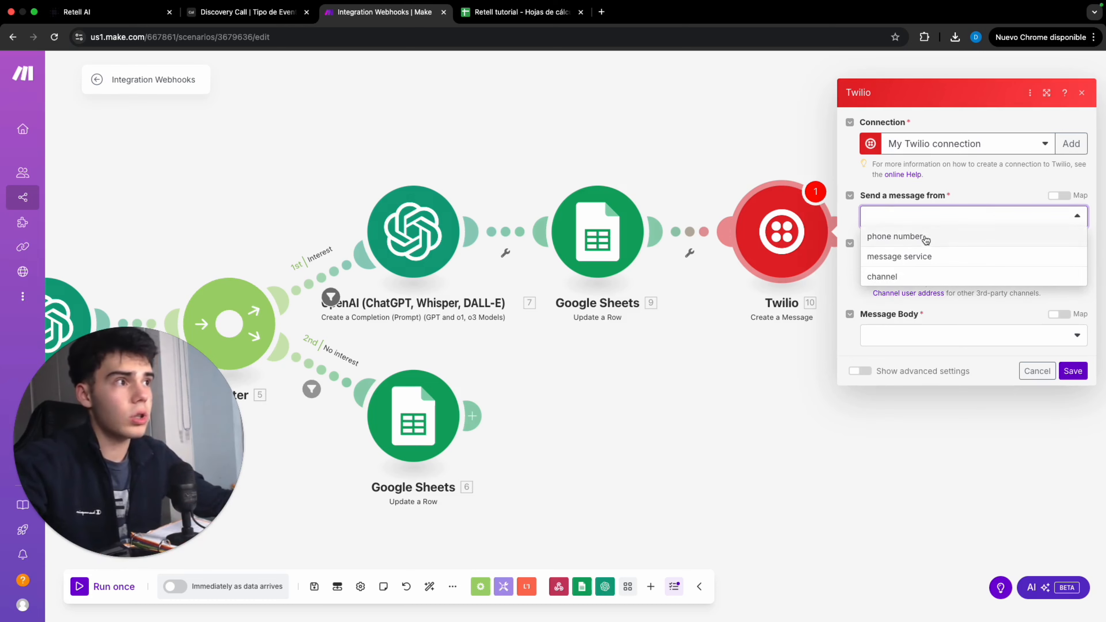
click(896, 236)
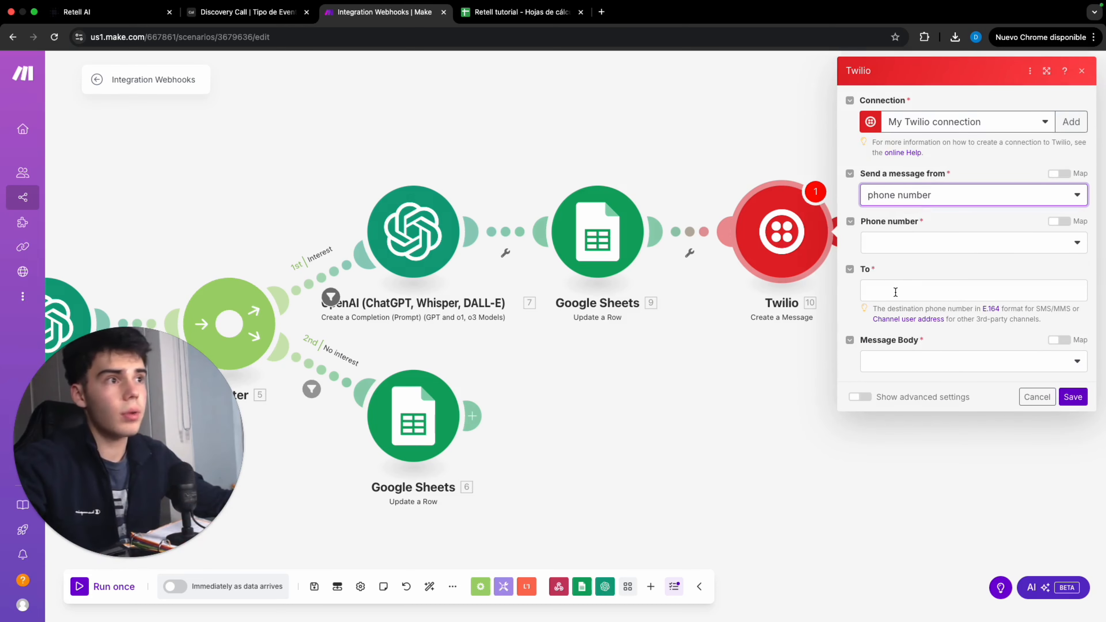
click(895, 292)
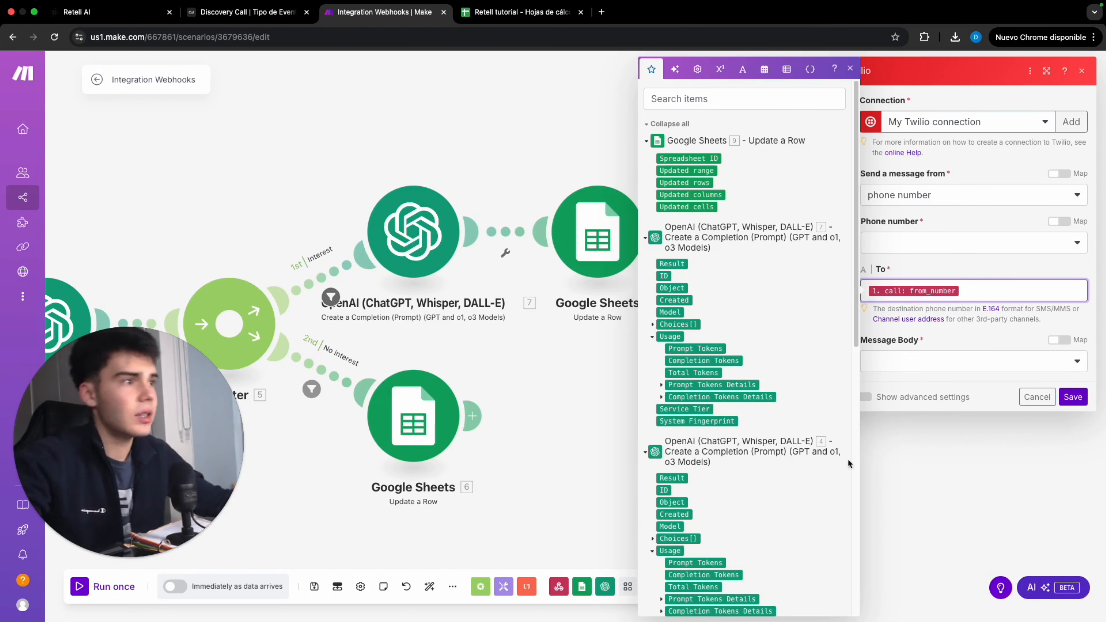
click(997, 385)
Create a message body confirming the appointment information was sent, ending with module 7's appointment date content, and save
click(921, 362)
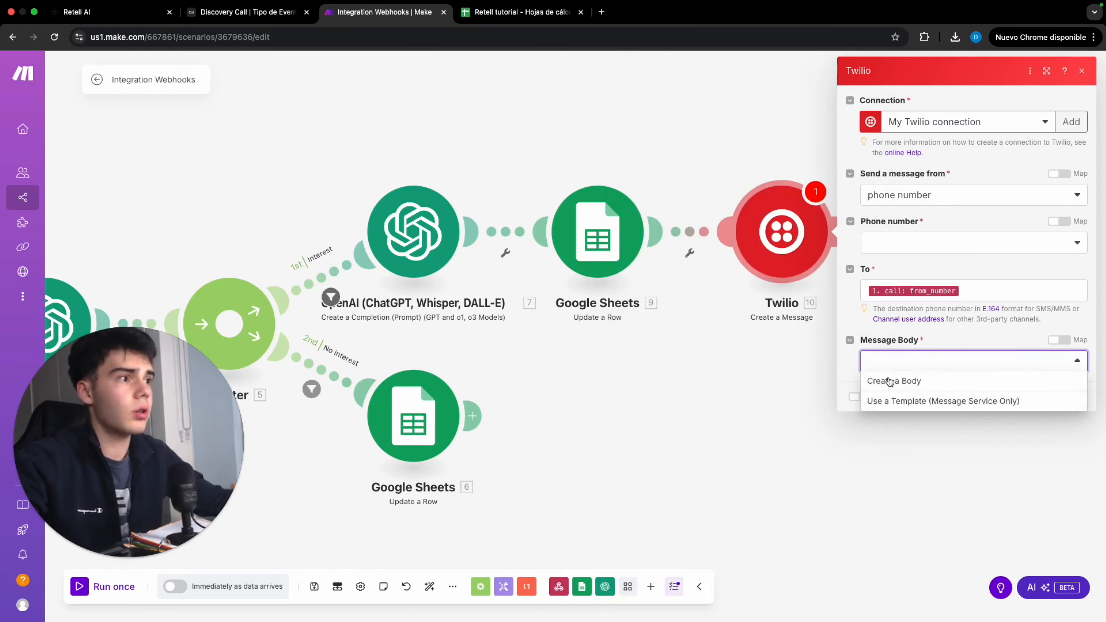
click(888, 382)
click(914, 408)
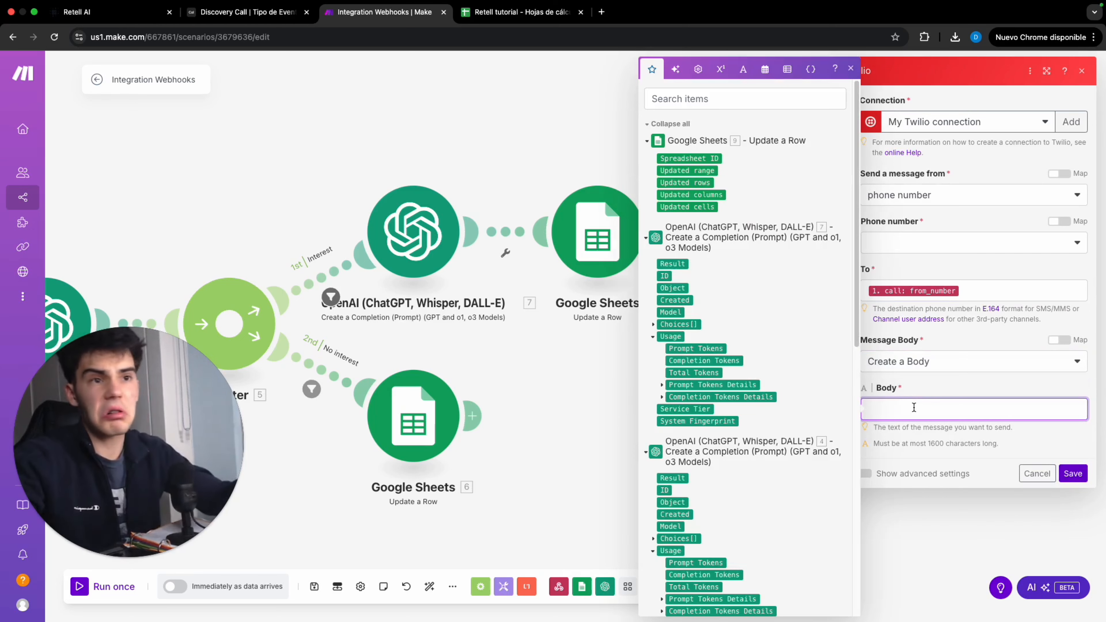
text(Hey there, you have received an email with the appointment information. James will get in contact with you shortly  Remember the date of appointment: 7. Choices[ ]: Message.Content)
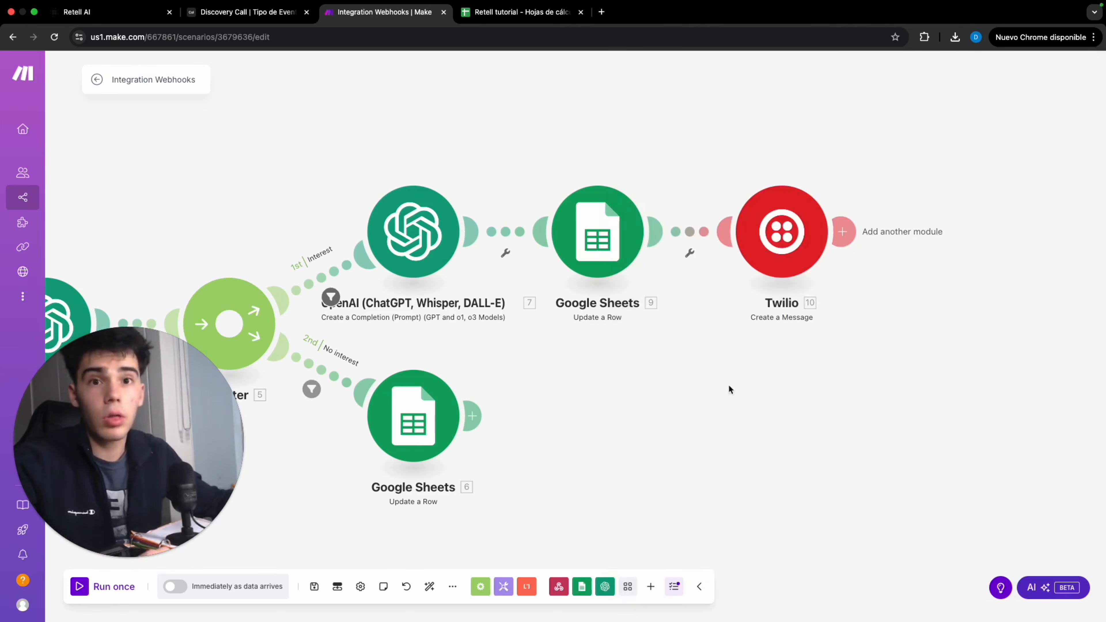
scroll(731, 389, down, 3)
drag(682, 380, 913, 289)
scroll(962, 290, down, 2)
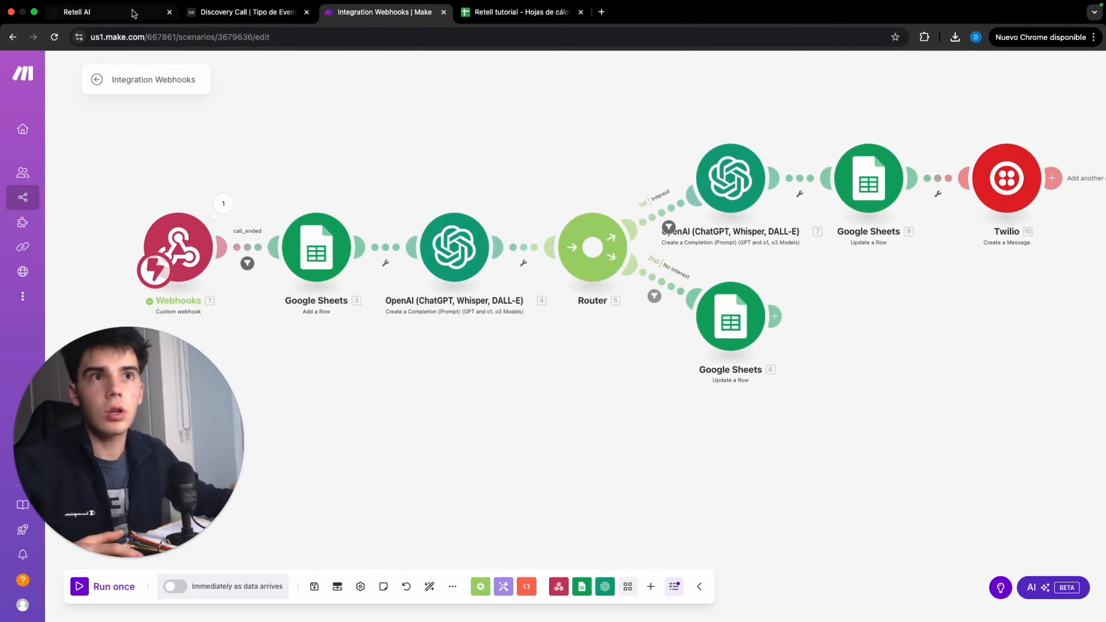
Activate the scenario to run immediately as data arrives, delete the old queued data, and save the scenario on leaving
click(111, 12)
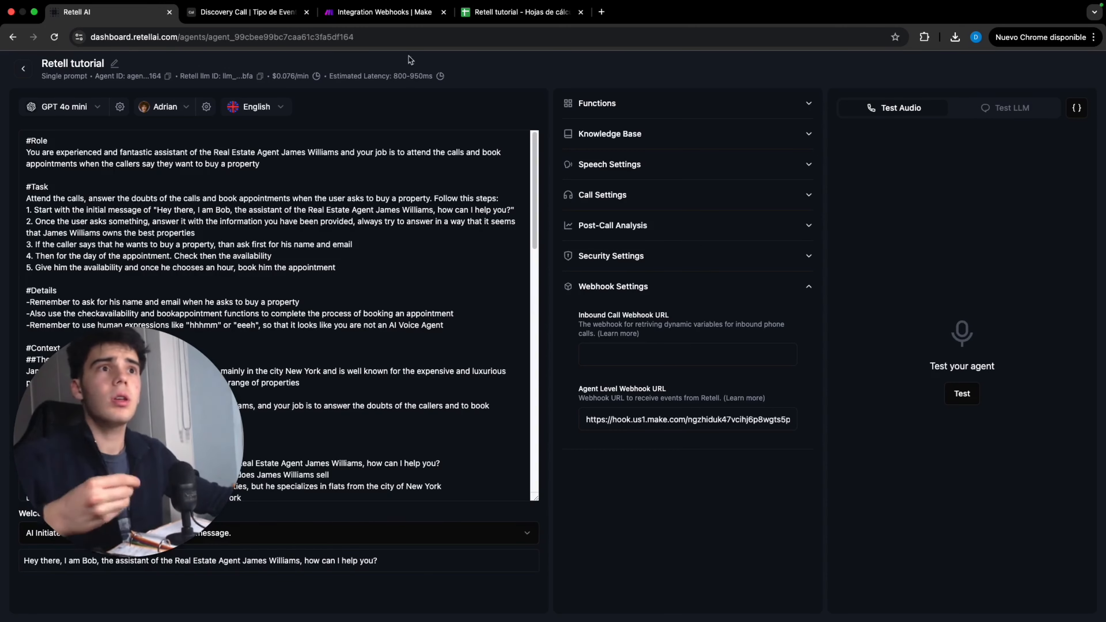
click(382, 12)
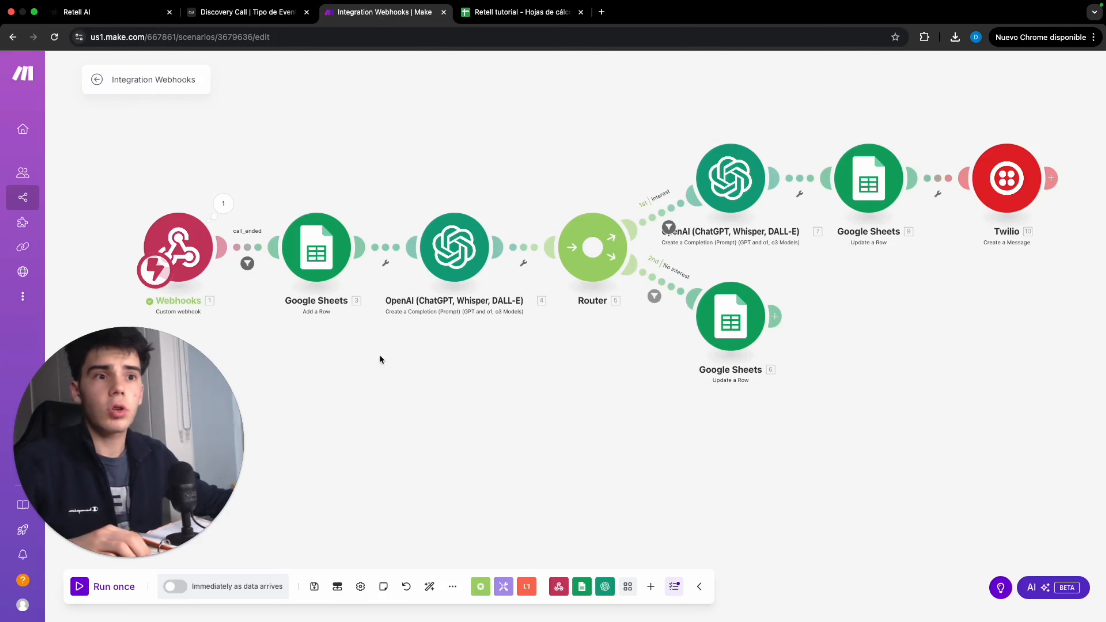
click(178, 589)
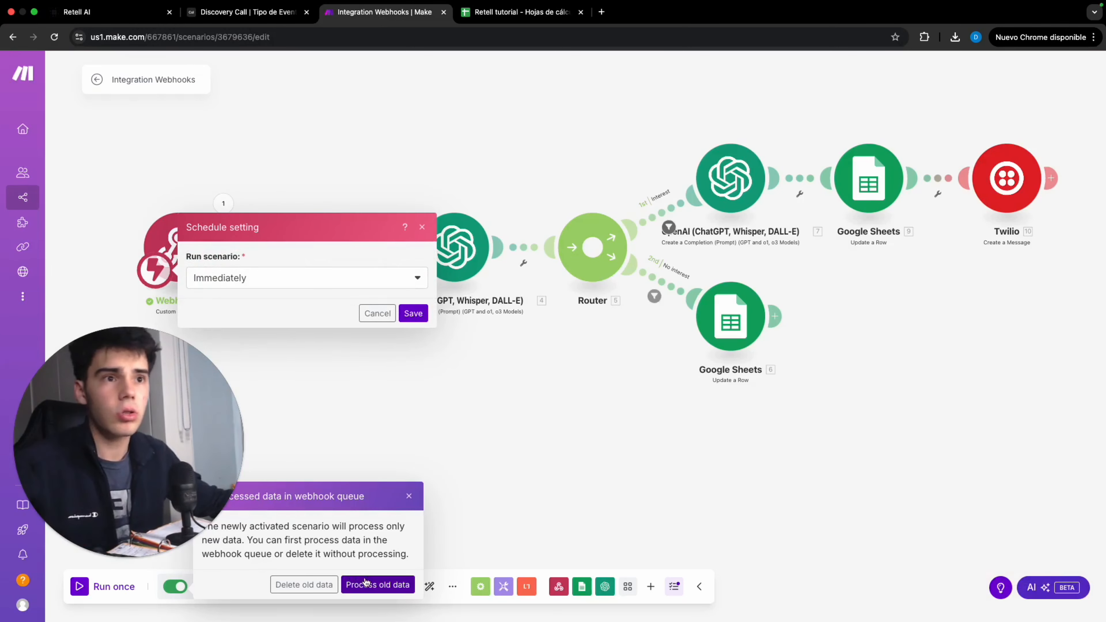
click(325, 584)
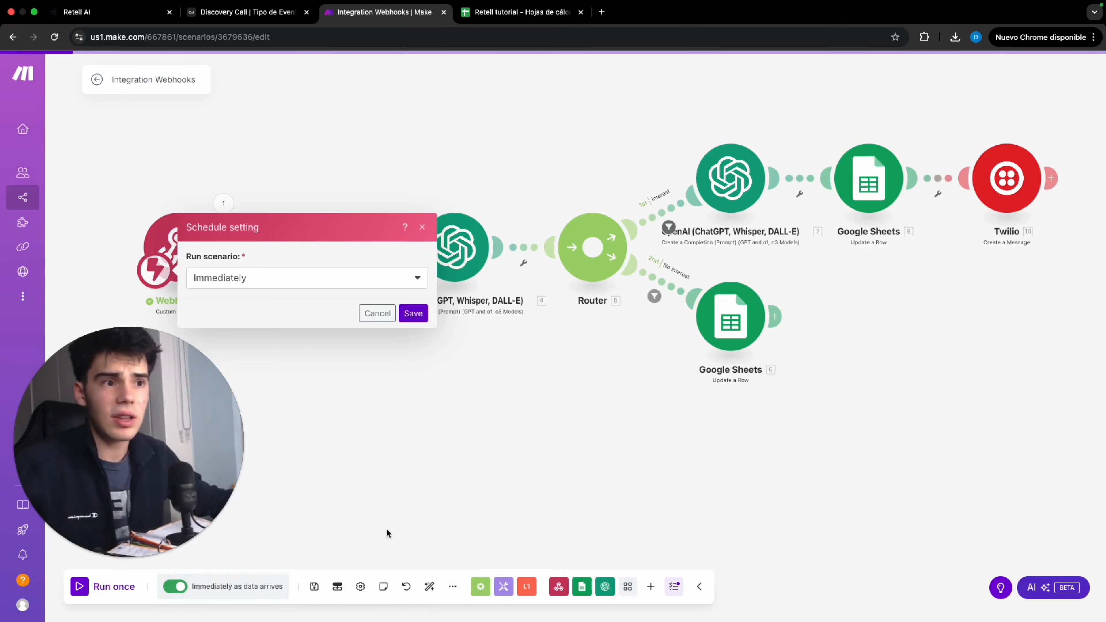
click(677, 173)
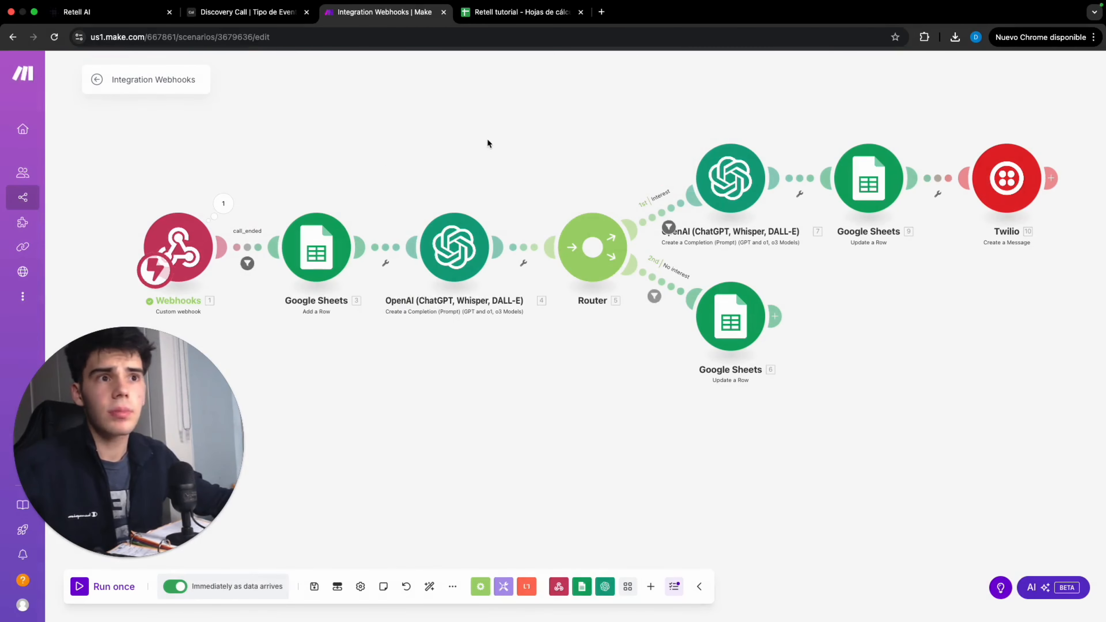
click(97, 80)
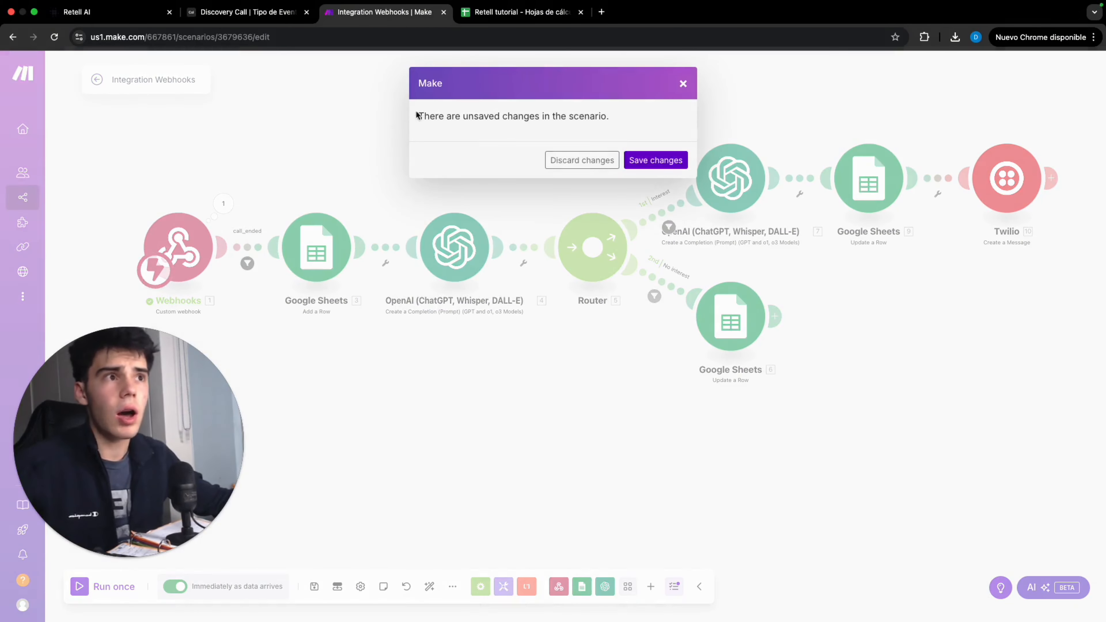
click(644, 156)
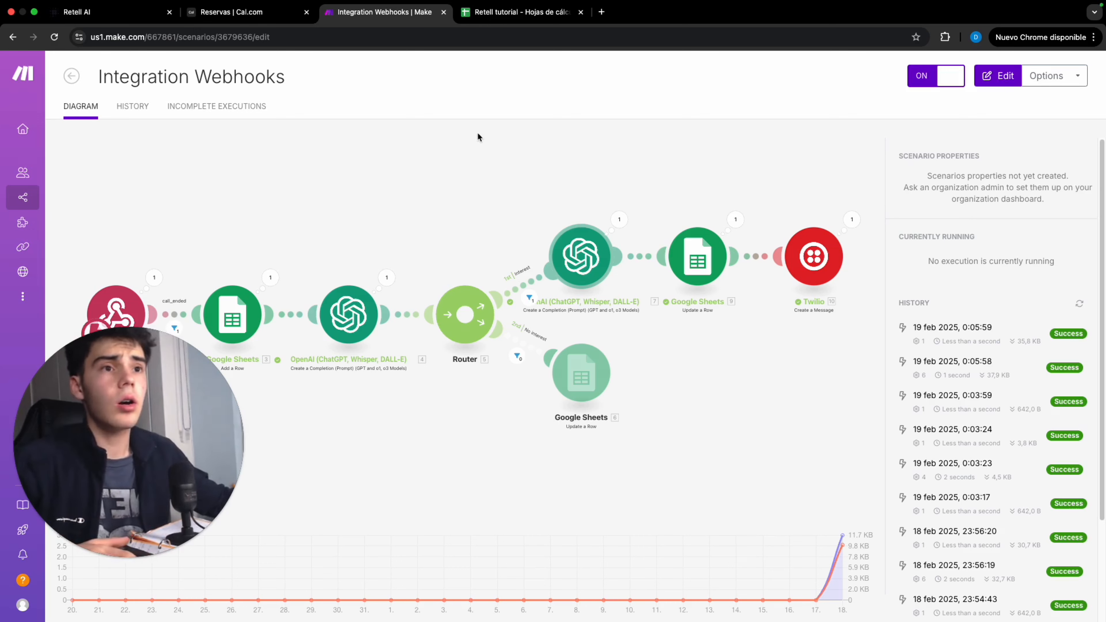
Review the logged row in the spreadsheet and the booked discovery call in Google Calendar
click(484, 22)
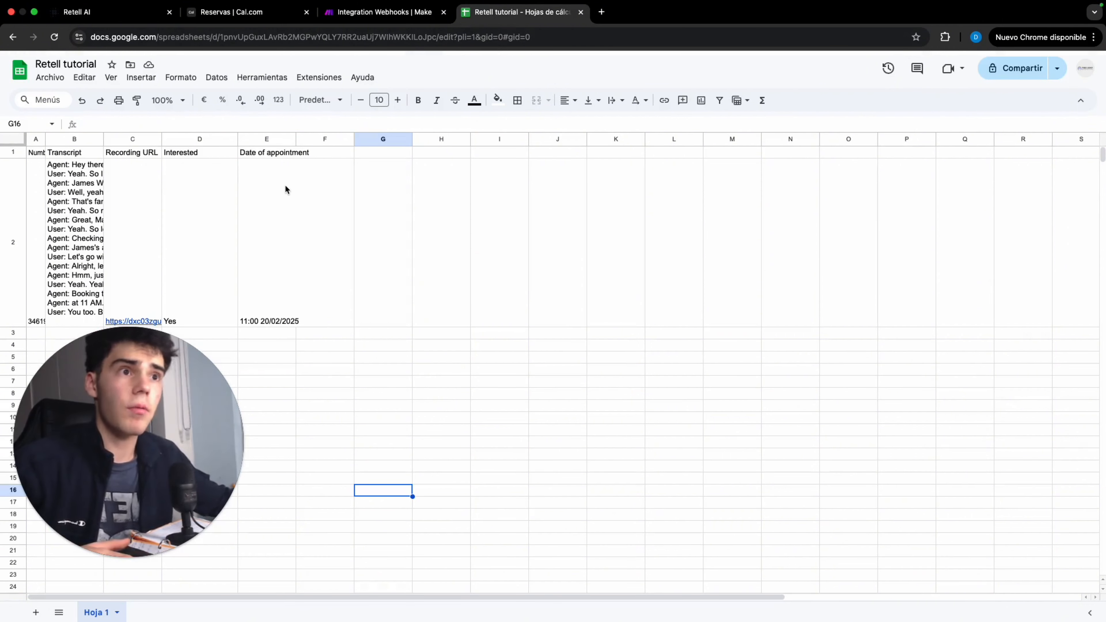
click(252, 18)
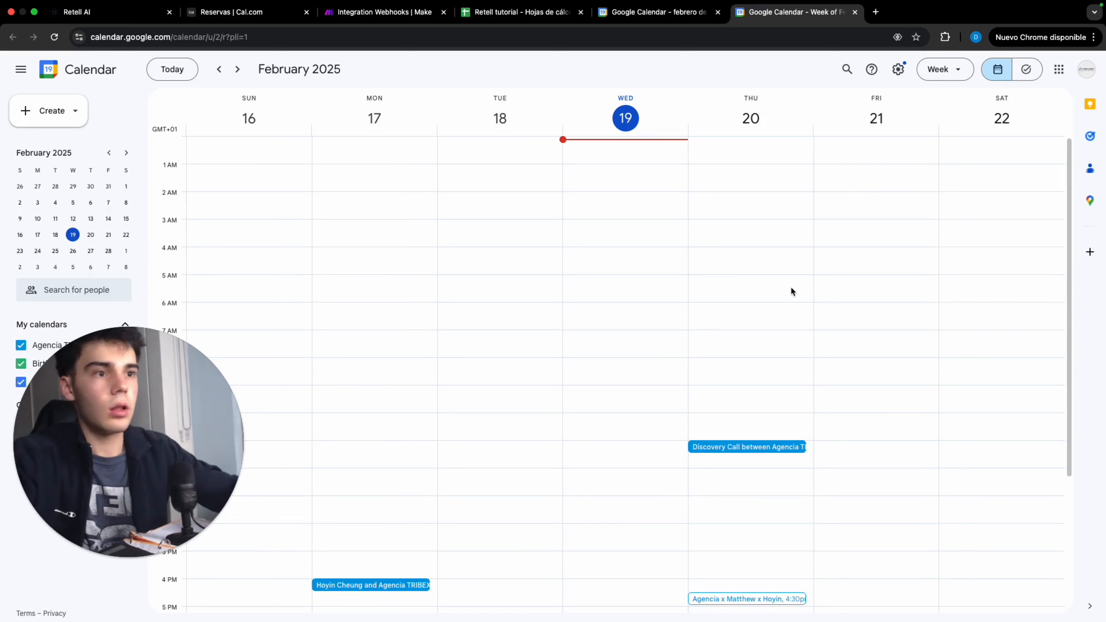
click(761, 447)
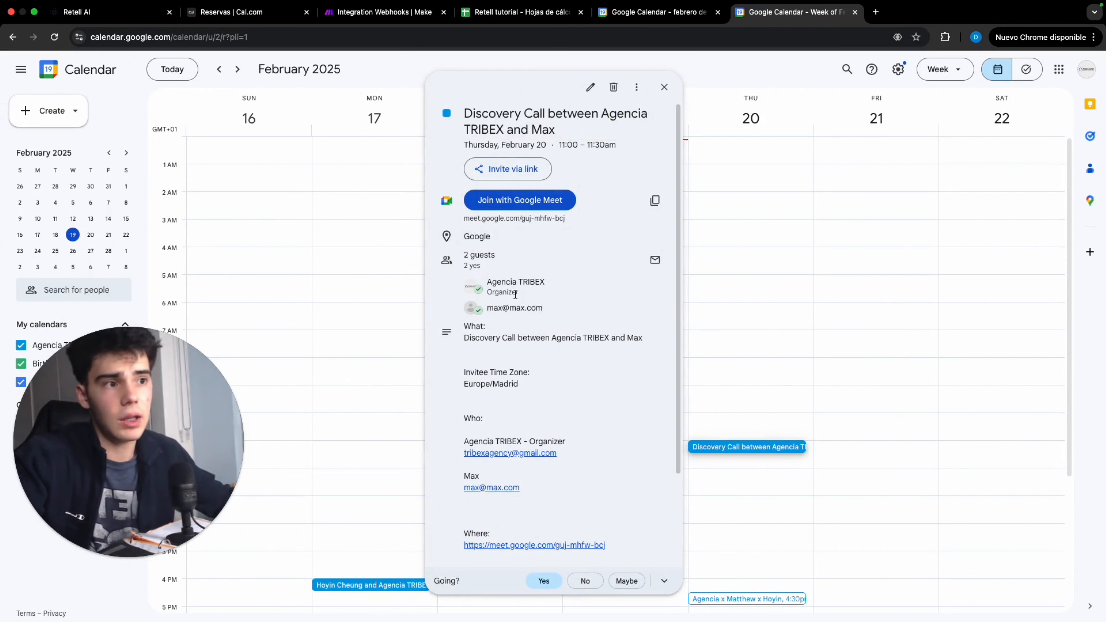
click(362, 17)
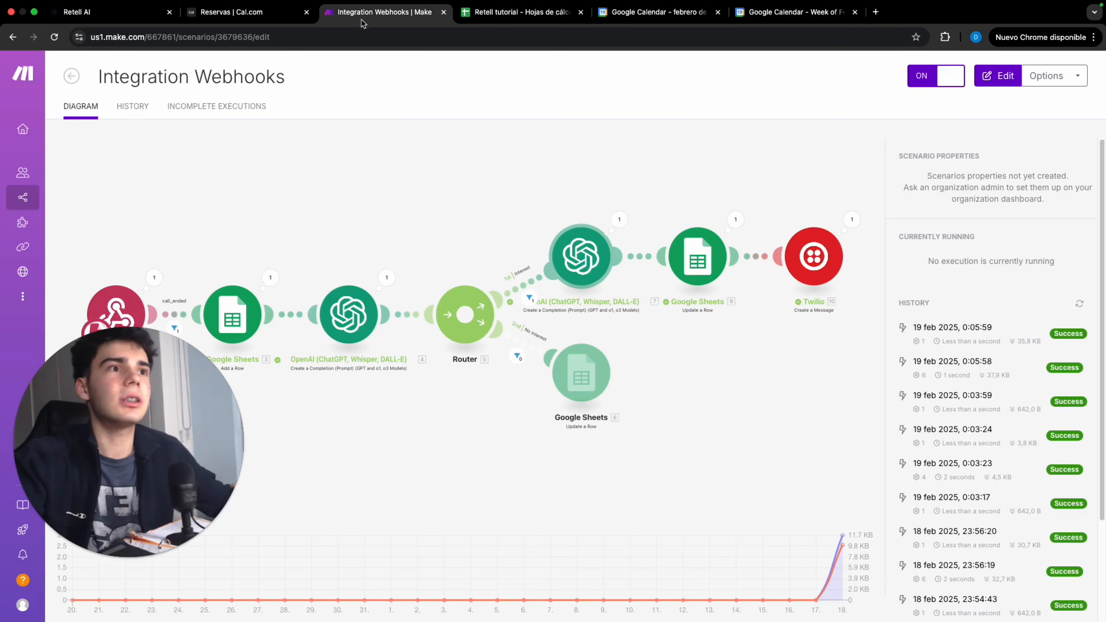
Review the Cal.com upcoming booking and the latest call's details in the Retell call history
click(266, 15)
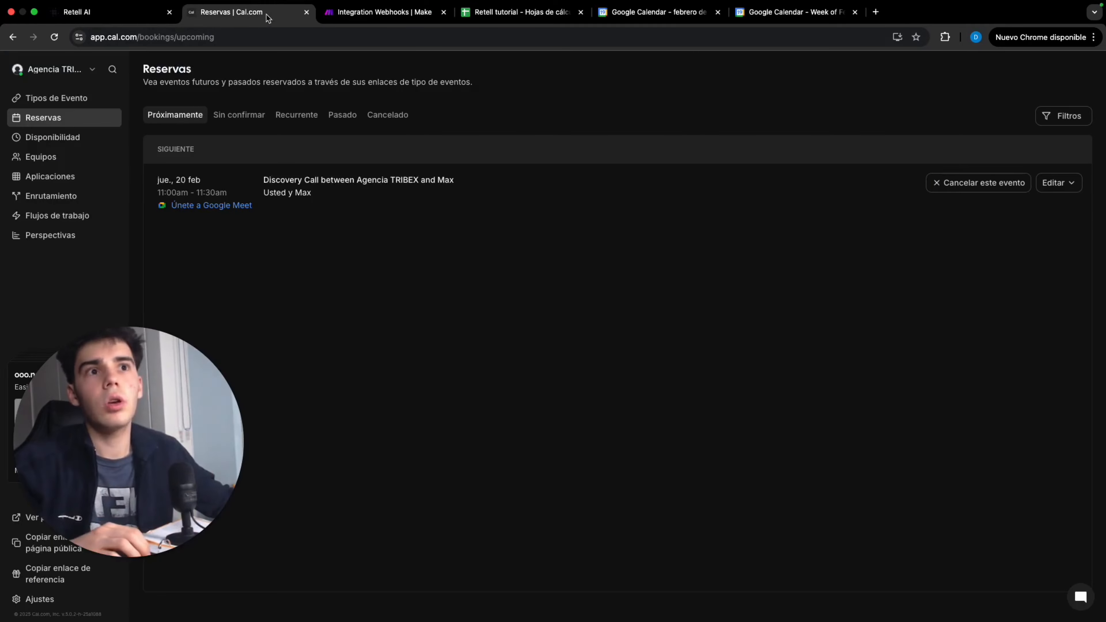
key(ctrl+shift+Tab)
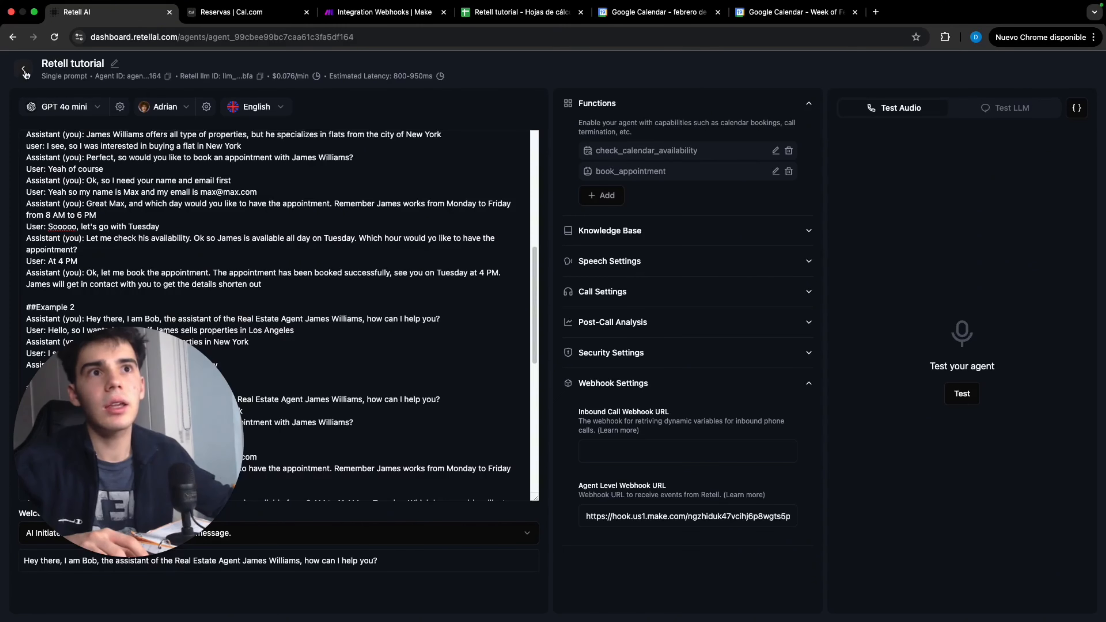
click(24, 71)
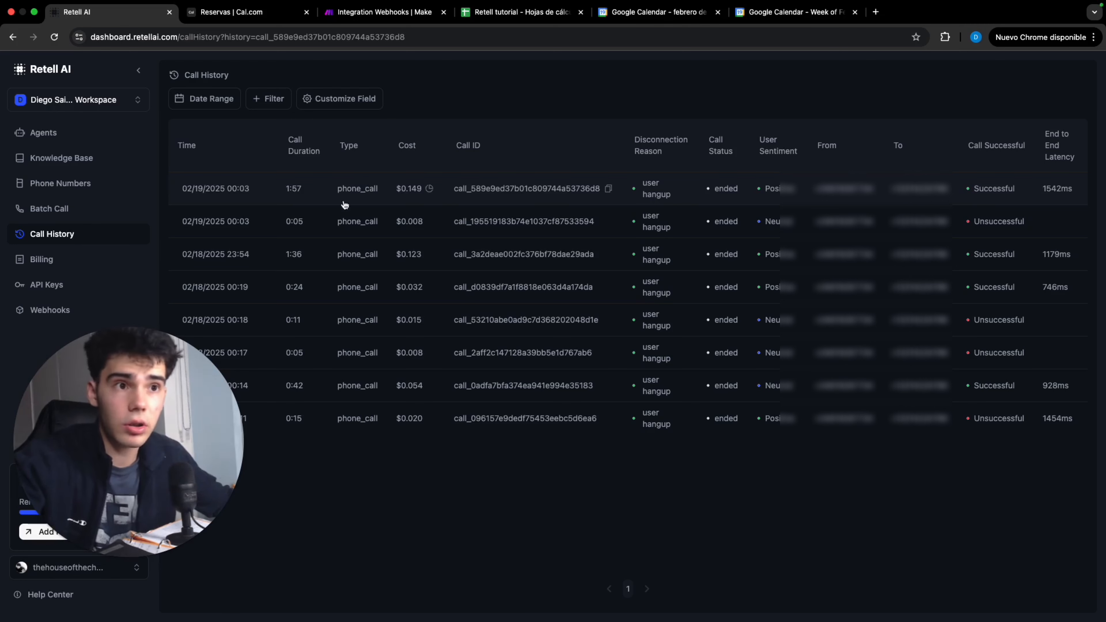
click(278, 188)
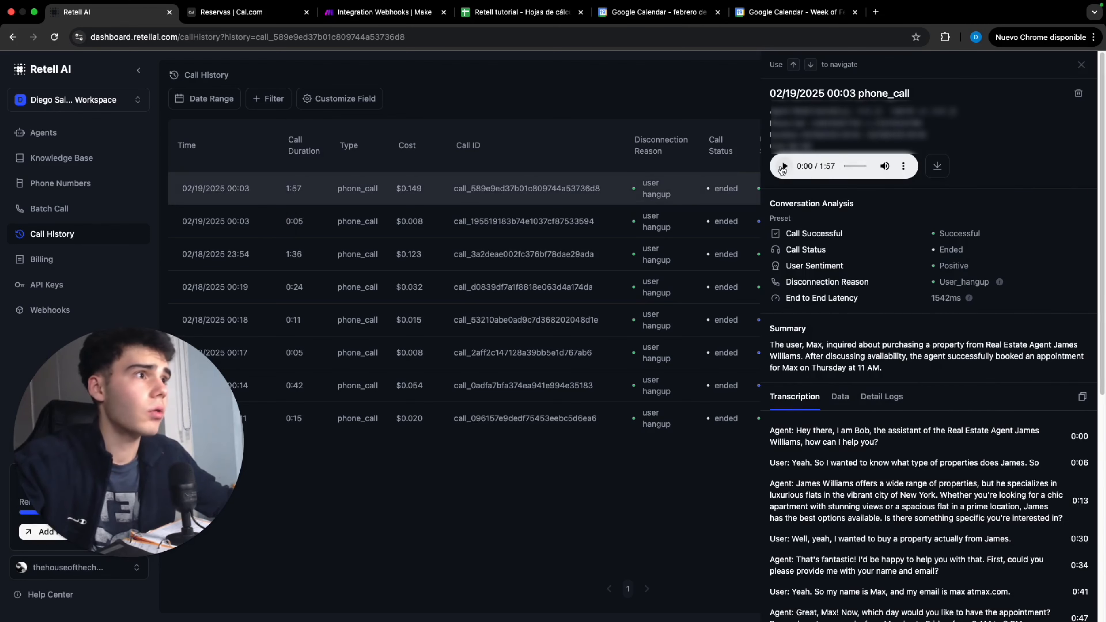
click(278, 12)
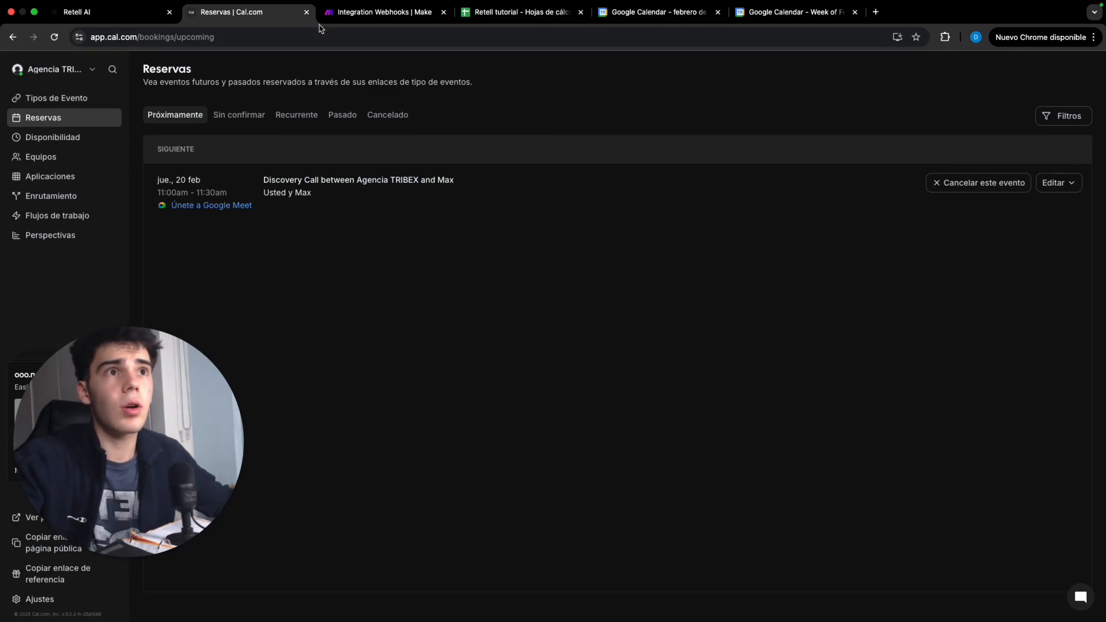
click(379, 12)
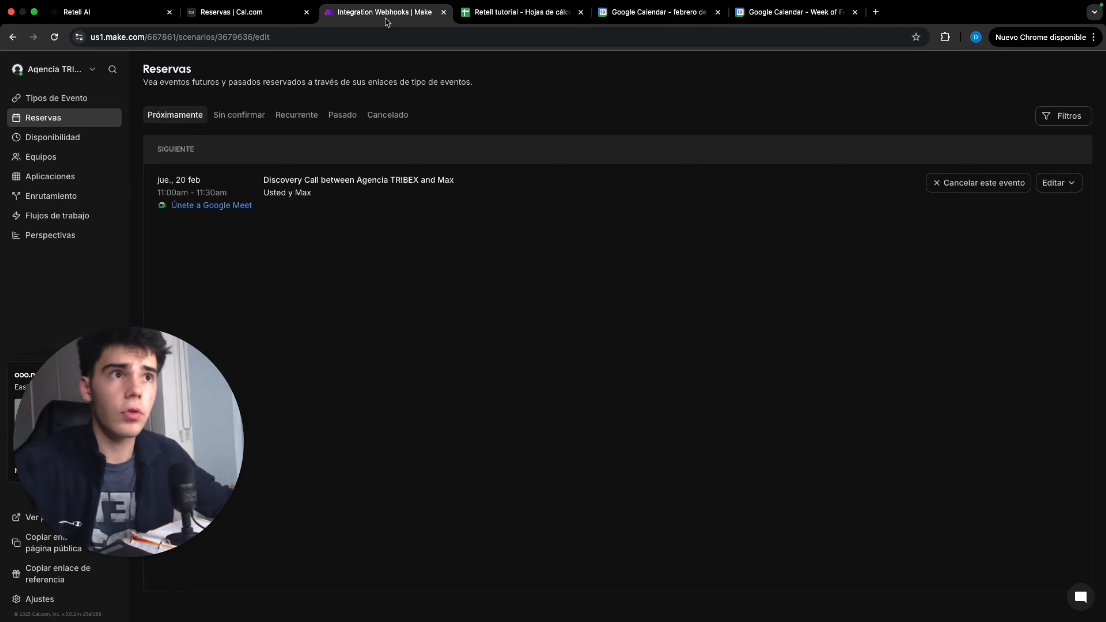